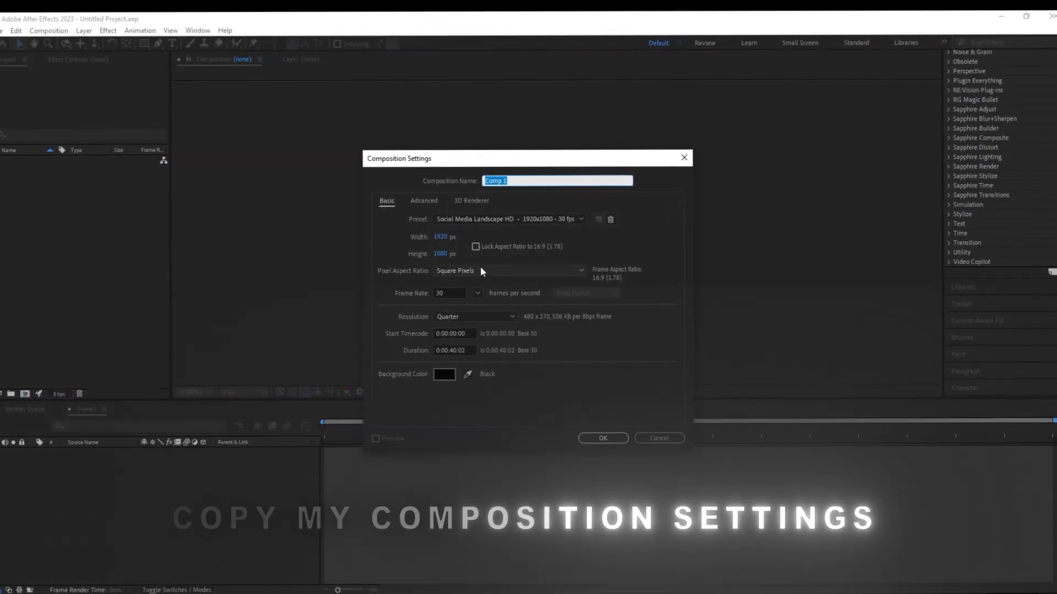
Step: Resize Comp 1 to 1080x1440 and add the .mov audio footage as its first layer
click(440, 237)
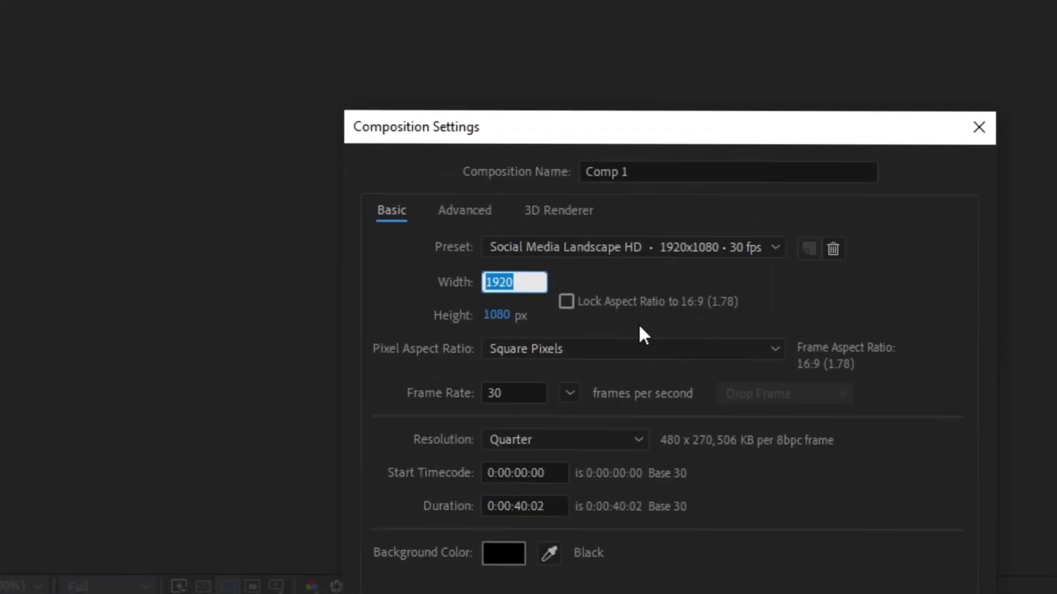
text(10)
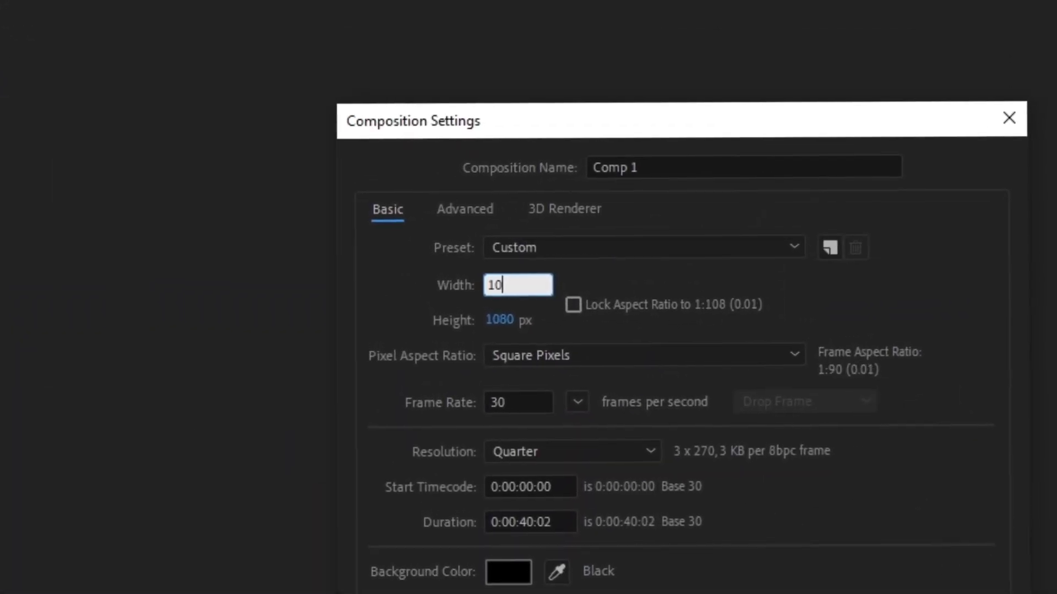
text(80)
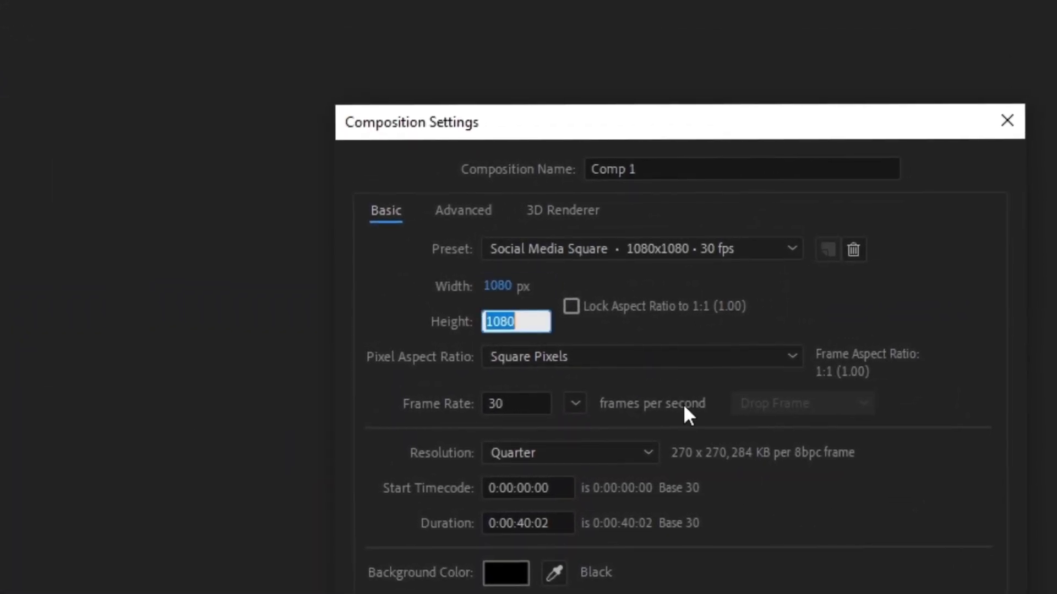
text(144)
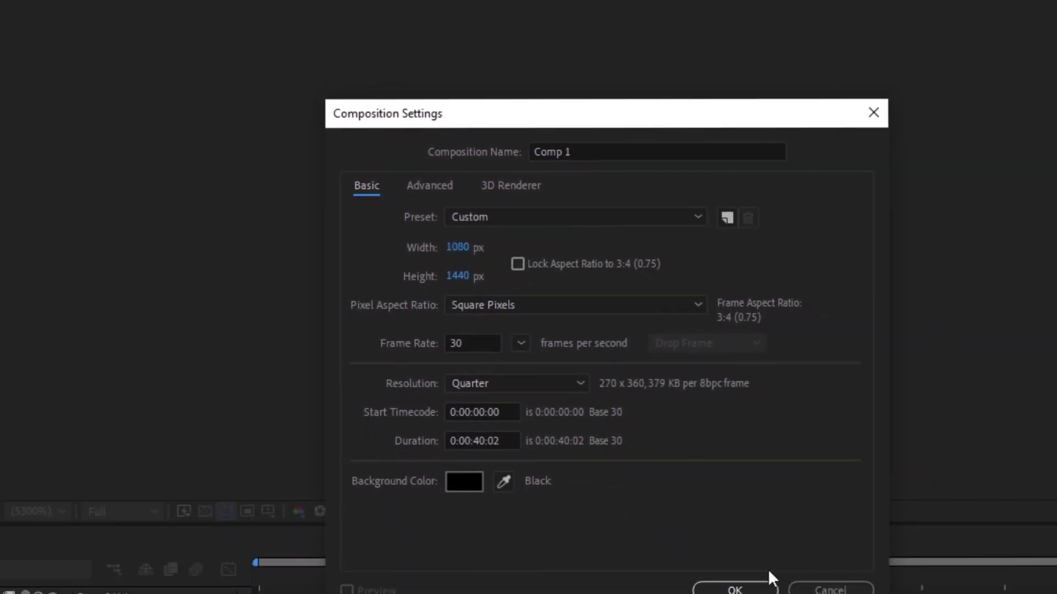
click(614, 439)
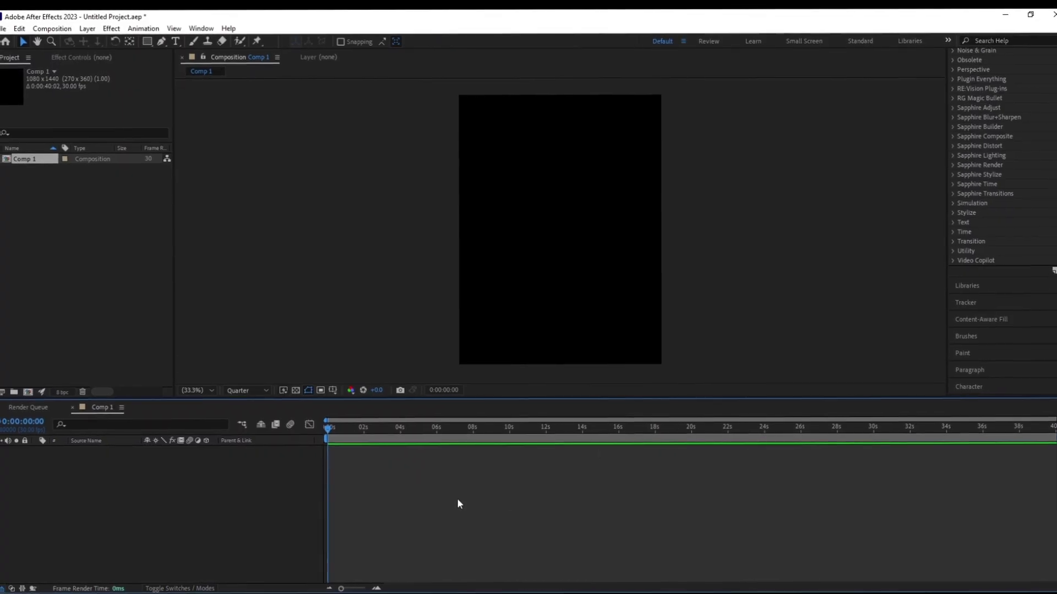
click(26, 170)
drag(26, 169, 362, 456)
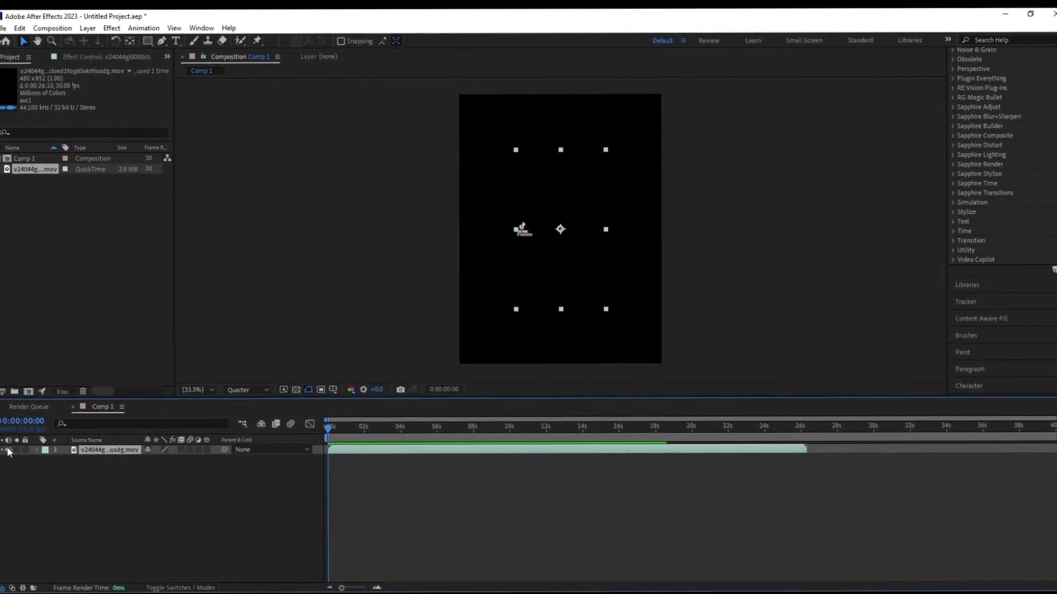
Step: Convert the clip's audio to keyframes, creating an Audio Amplitude layer
right_click(336, 448)
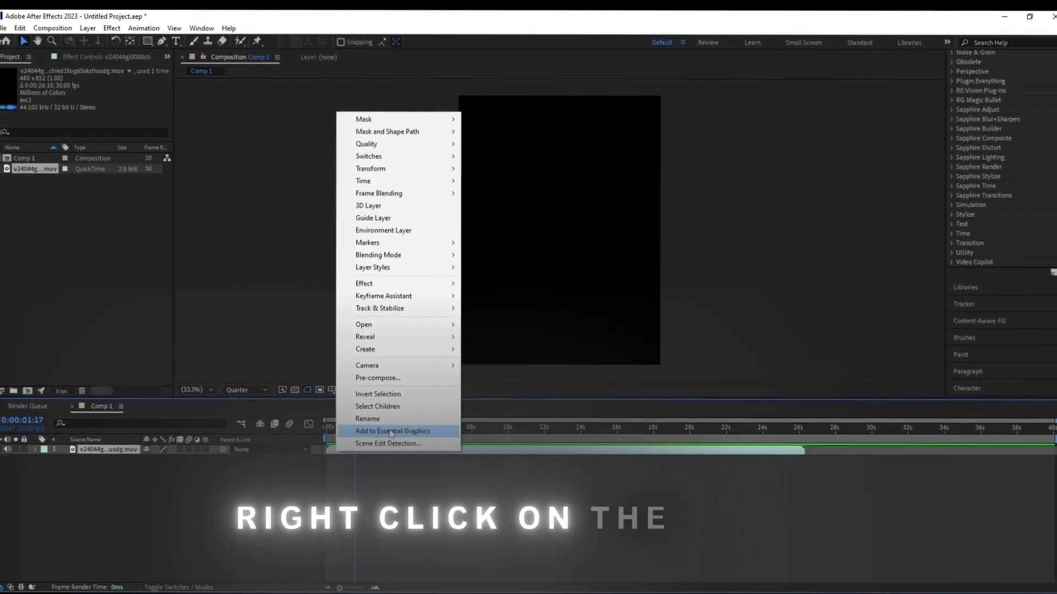
mouse_move(414, 292)
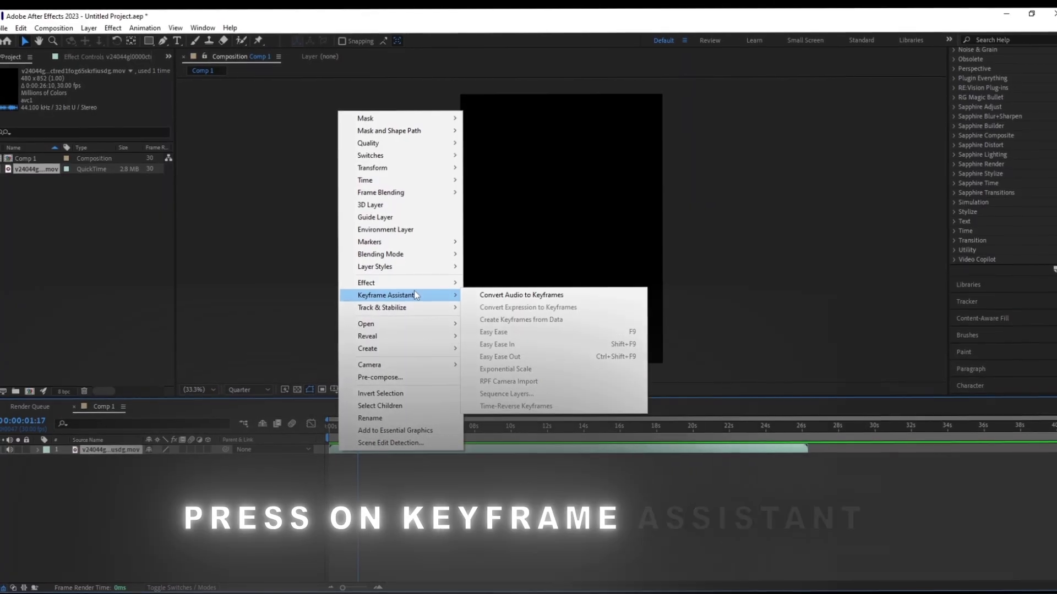
click(477, 297)
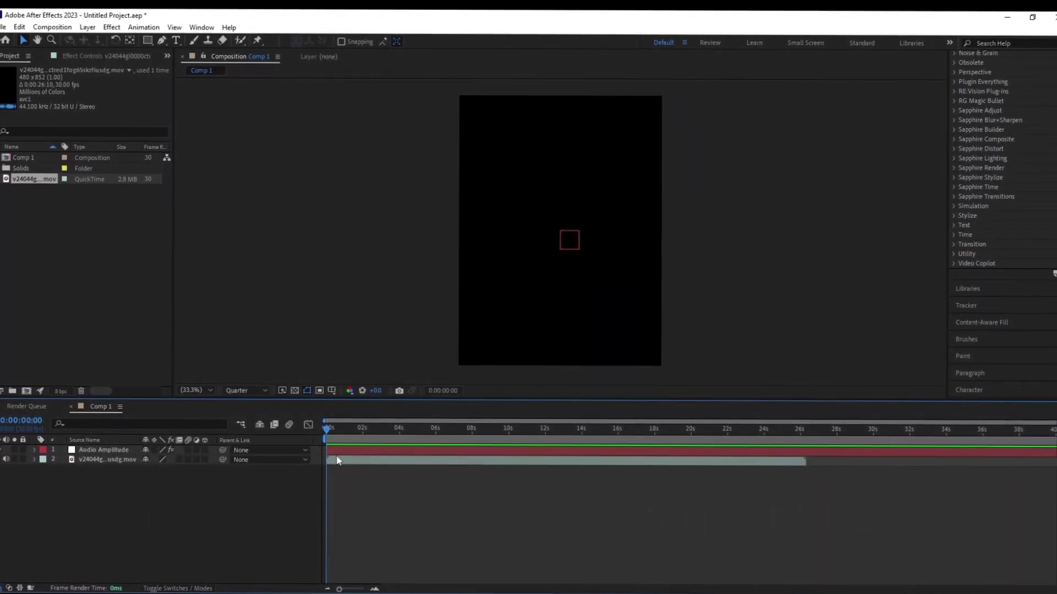
Step: Graph the Both Channels slider values and zoom the timeline to about 20 seconds
click(337, 452)
key(u)
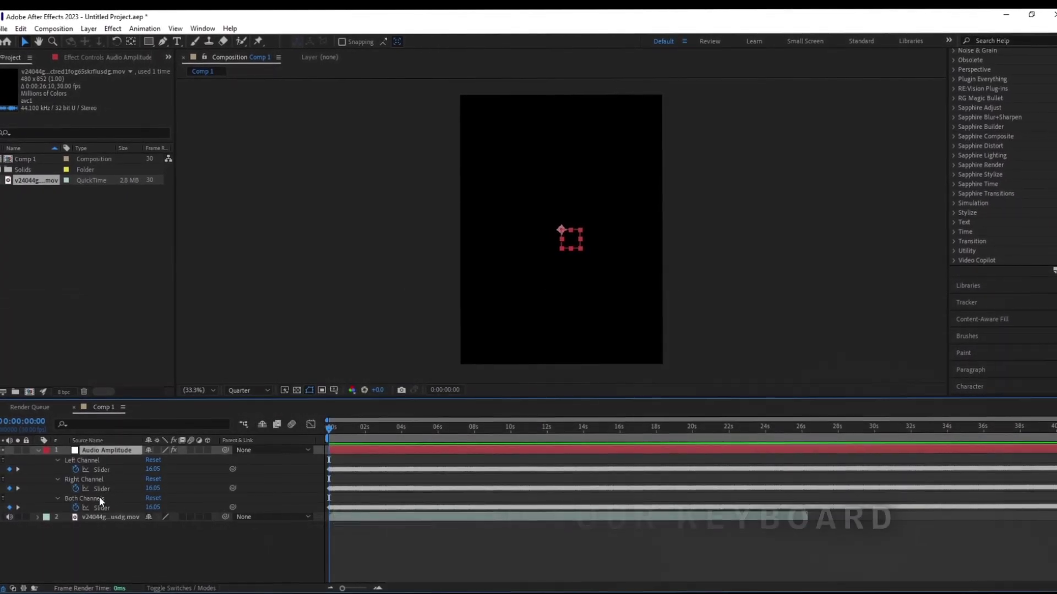
click(97, 497)
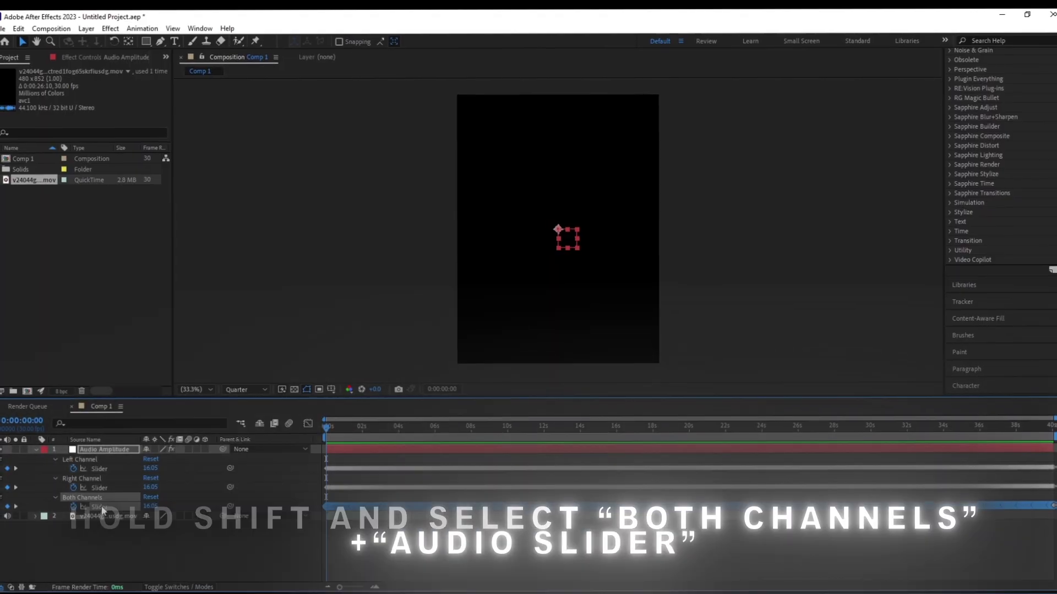
shift+click(101, 506)
click(309, 425)
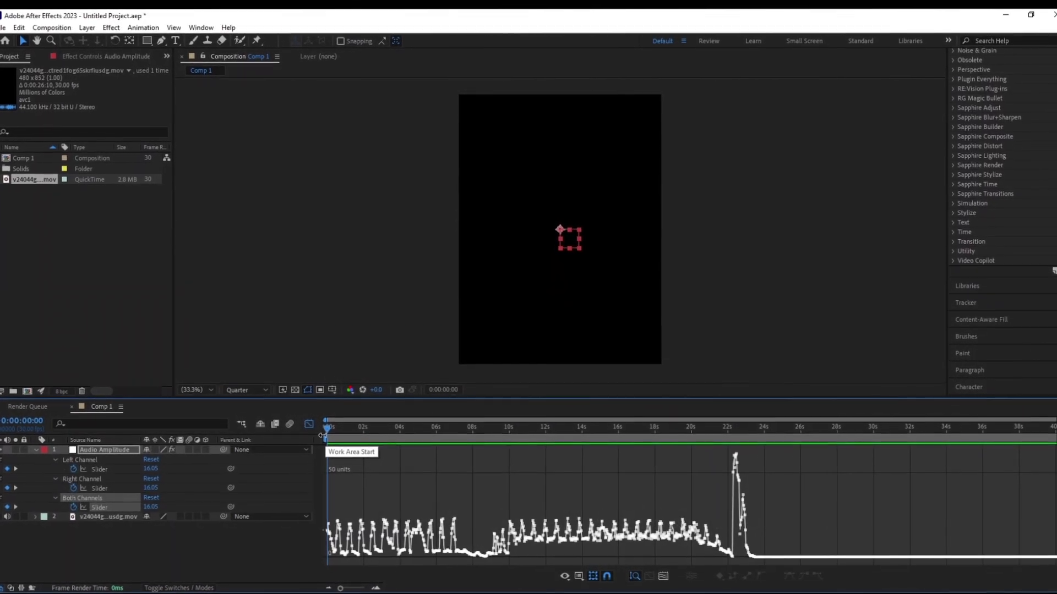
key(equal)
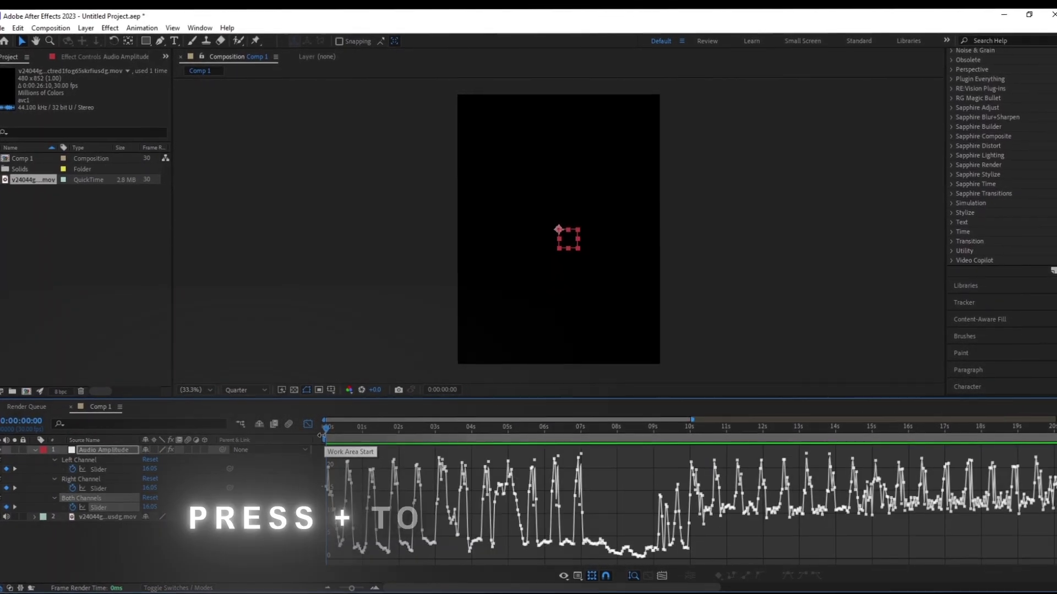
click(344, 429)
Step: Drop four markers on the amplitude graph's peaks up to about 12 seconds, then return to layer bars
drag(346, 431, 367, 430)
key(KP_Multiply)
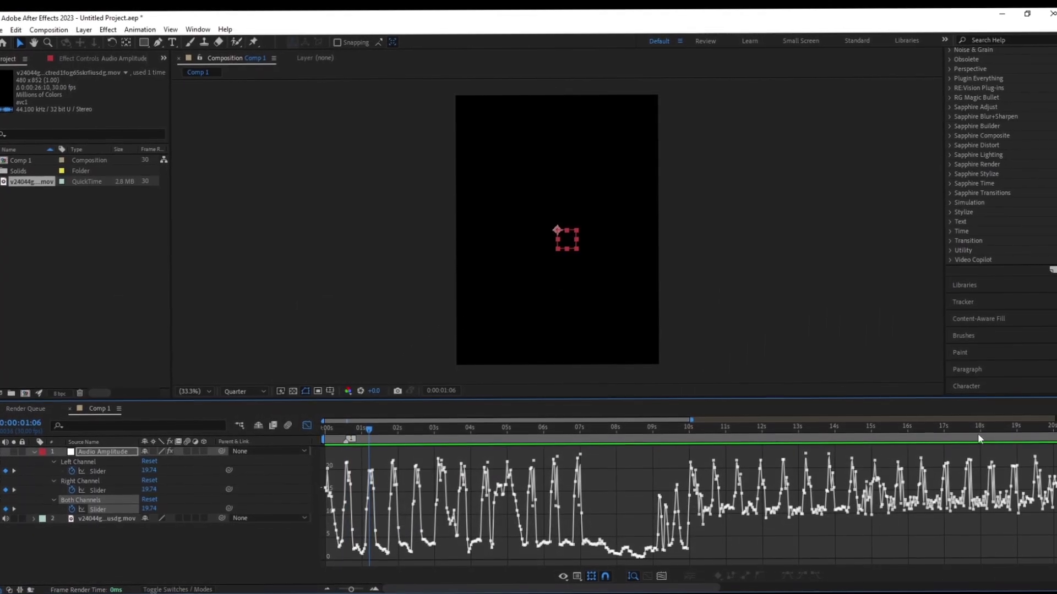
key(KP_Multiply)
key(KP_Multiply)
key(KP_Multiply)
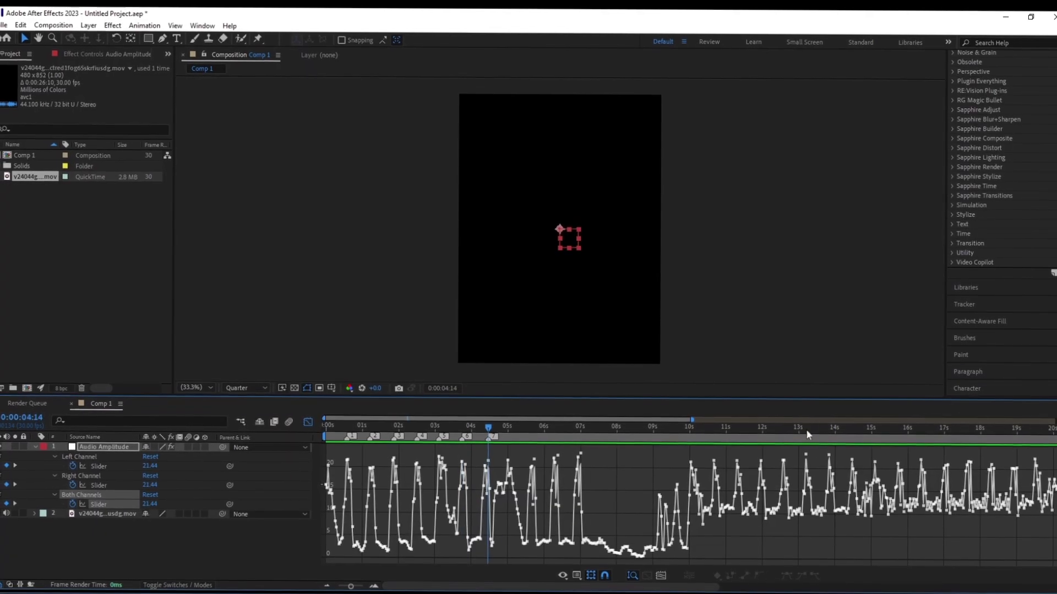
click(494, 427)
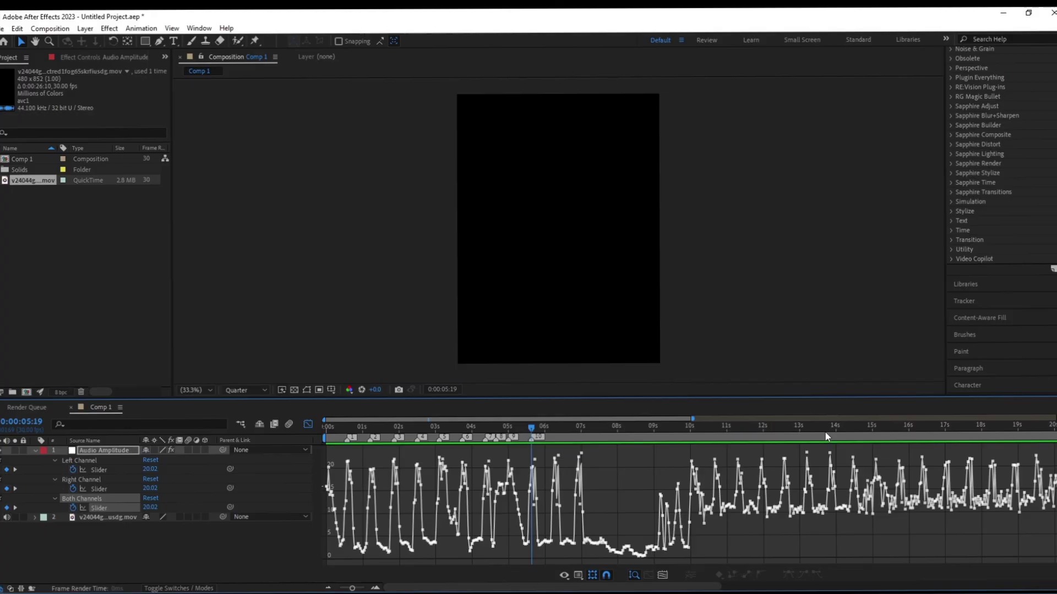
click(553, 435)
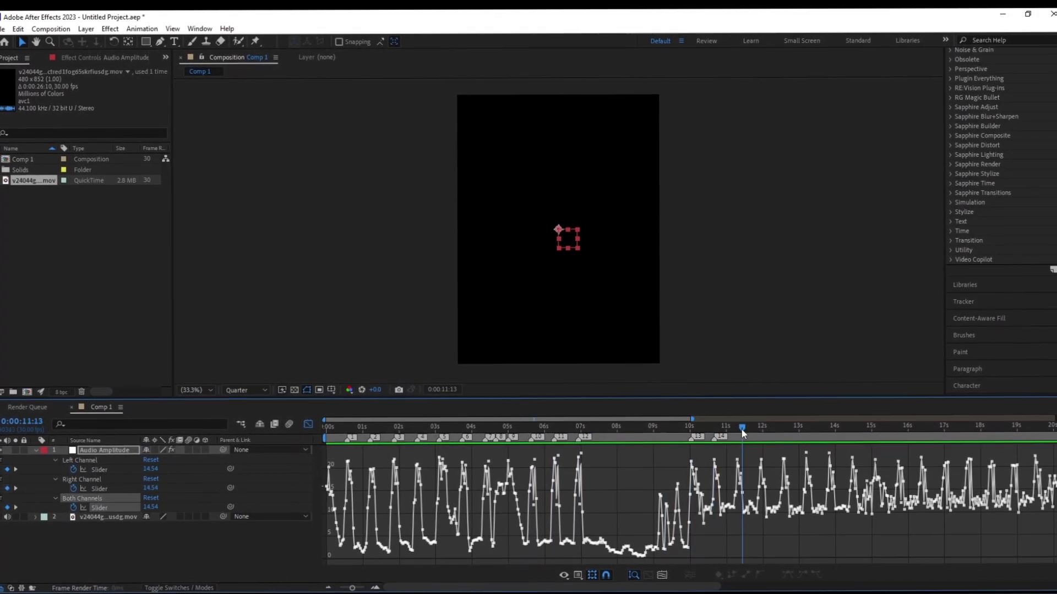
key(KP_Multiply)
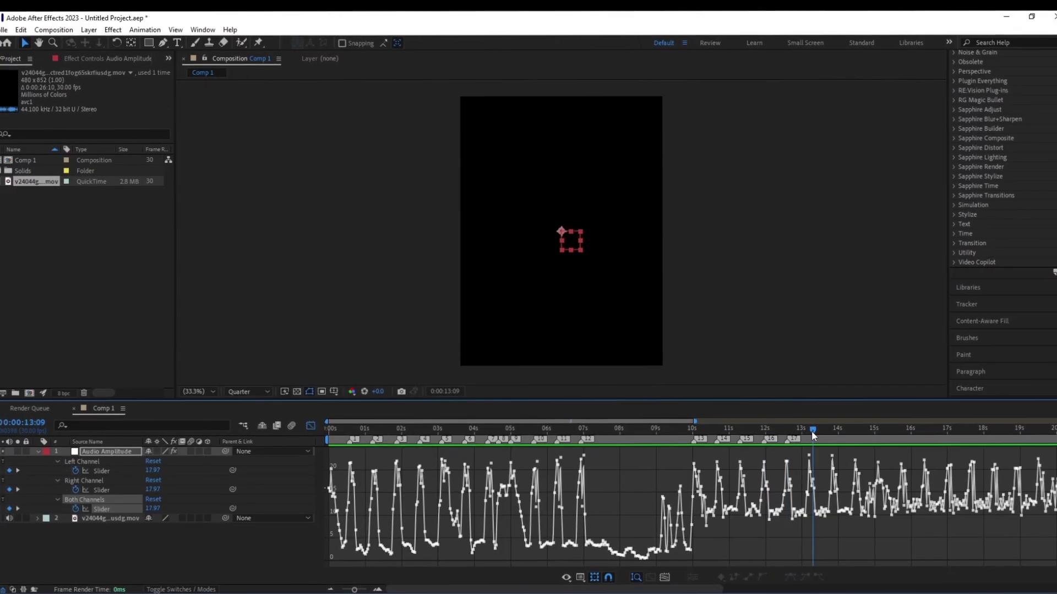
drag(840, 434, 832, 433)
key(KP_Multiply)
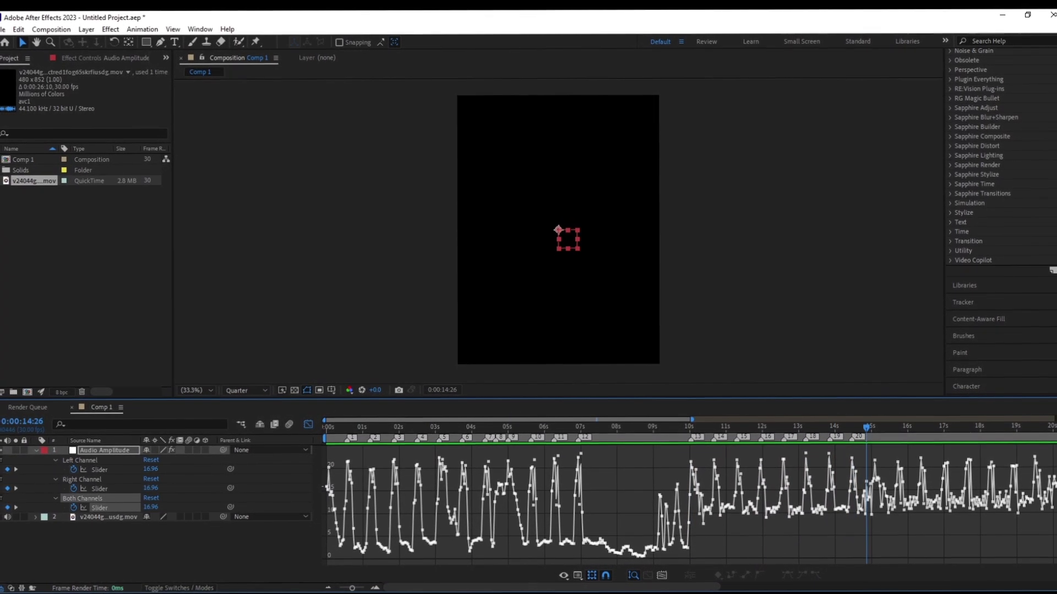
key(shift+F3)
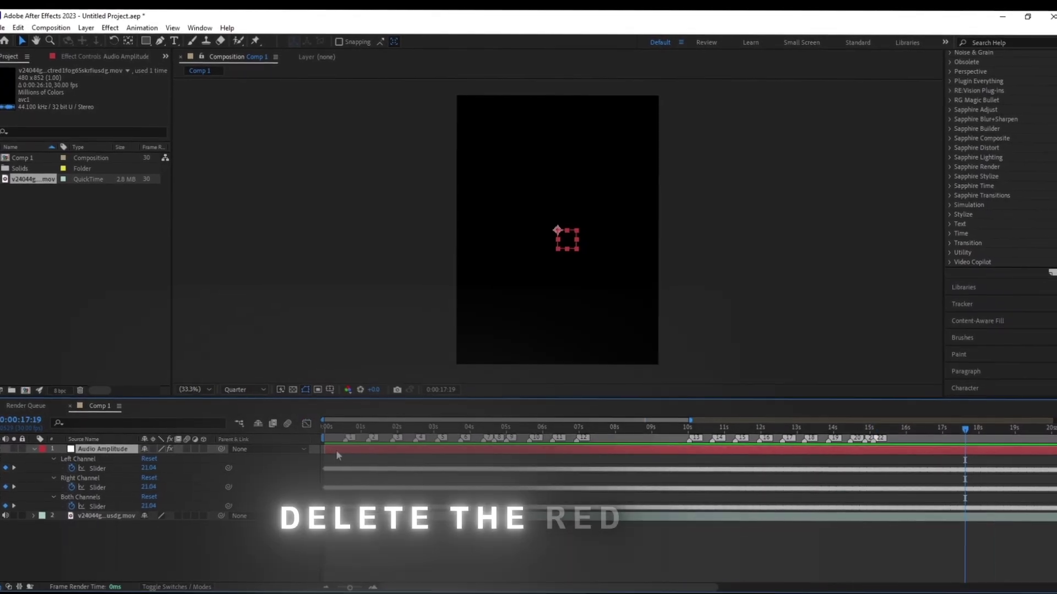
Step: Delete the Audio Amplitude layer, preview the markers, and add the Merseyside highlights clip
key(Delete)
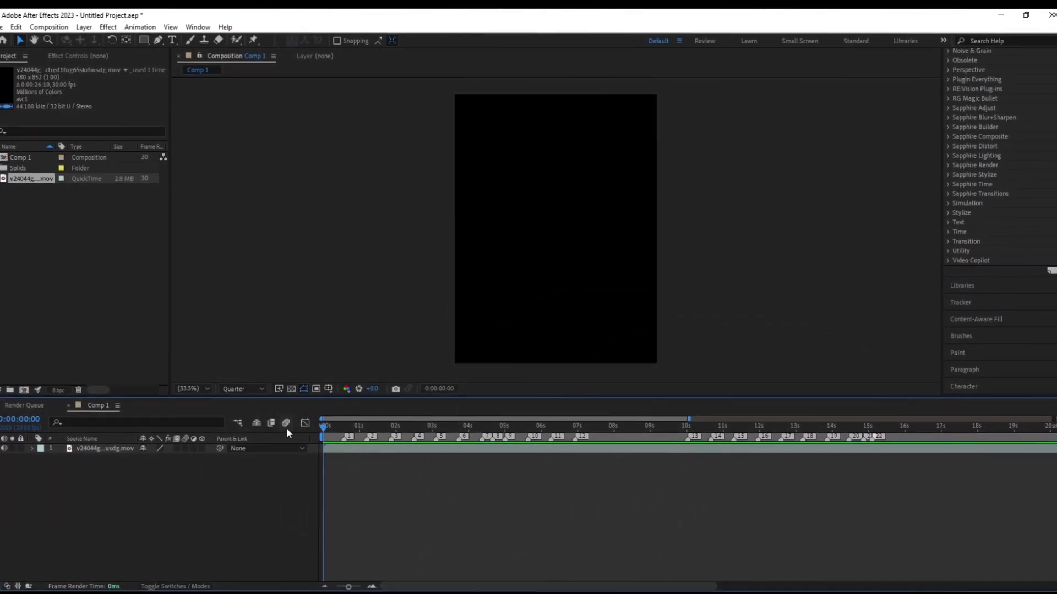
key(space)
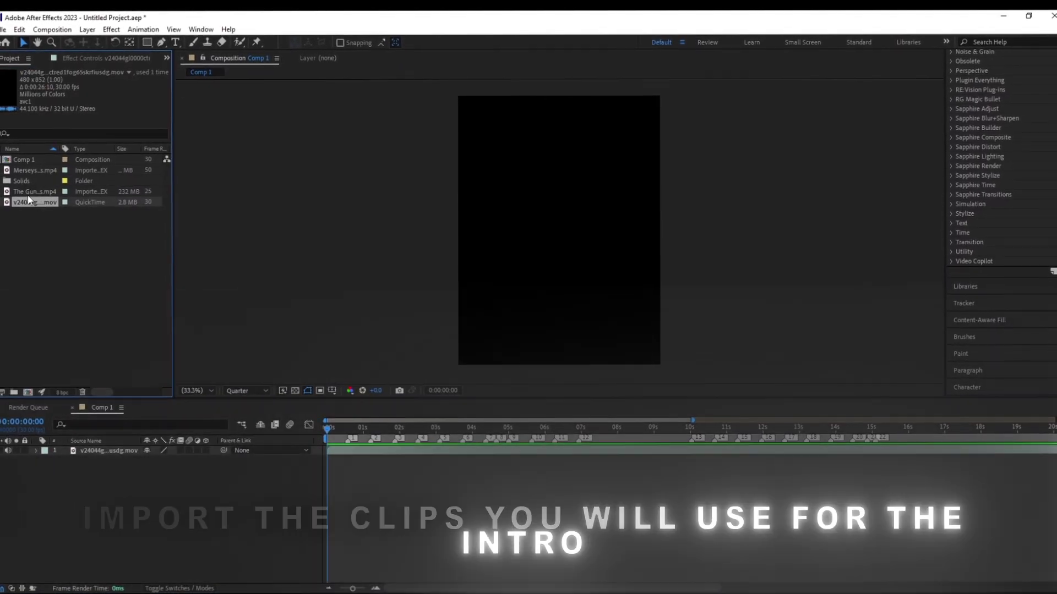
click(28, 192)
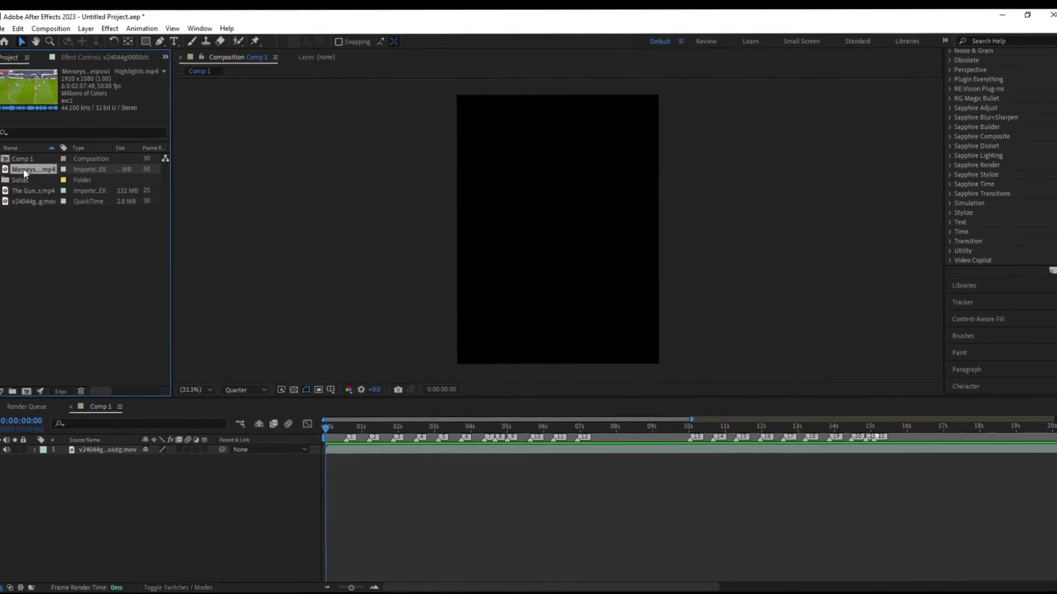
drag(24, 172, 339, 449)
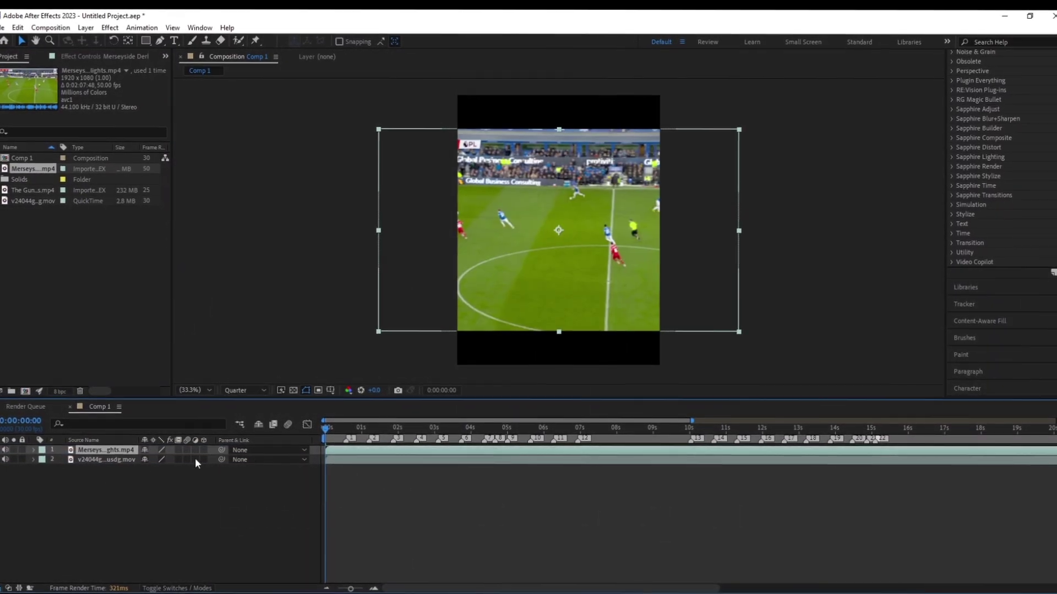
Step: Scale the Merseyside layer to 135% and stack the Arsenal–Liverpool highlights above it
key(s)
drag(161, 458, 176, 460)
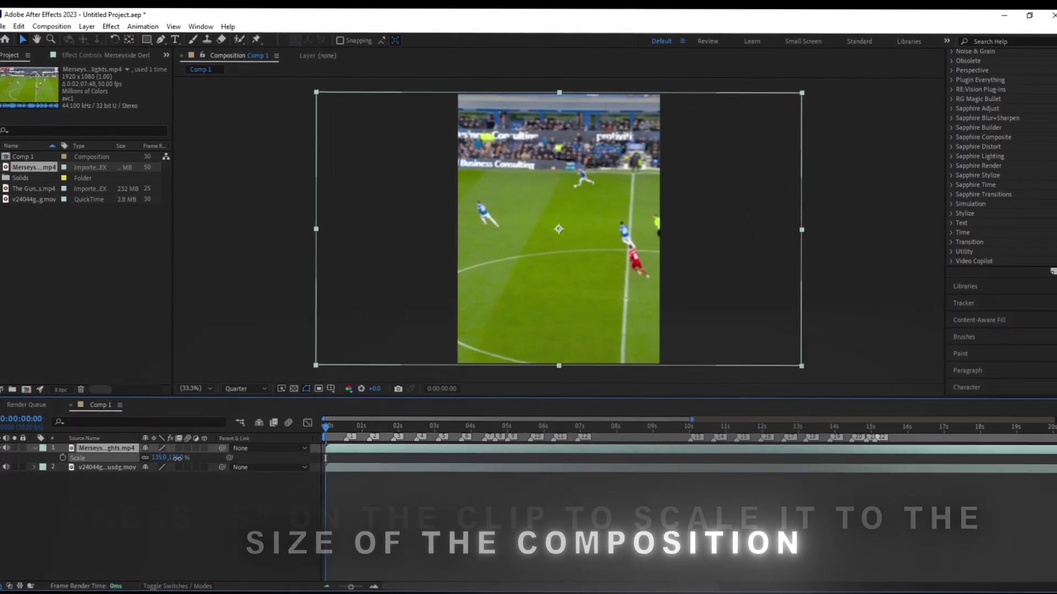
click(328, 499)
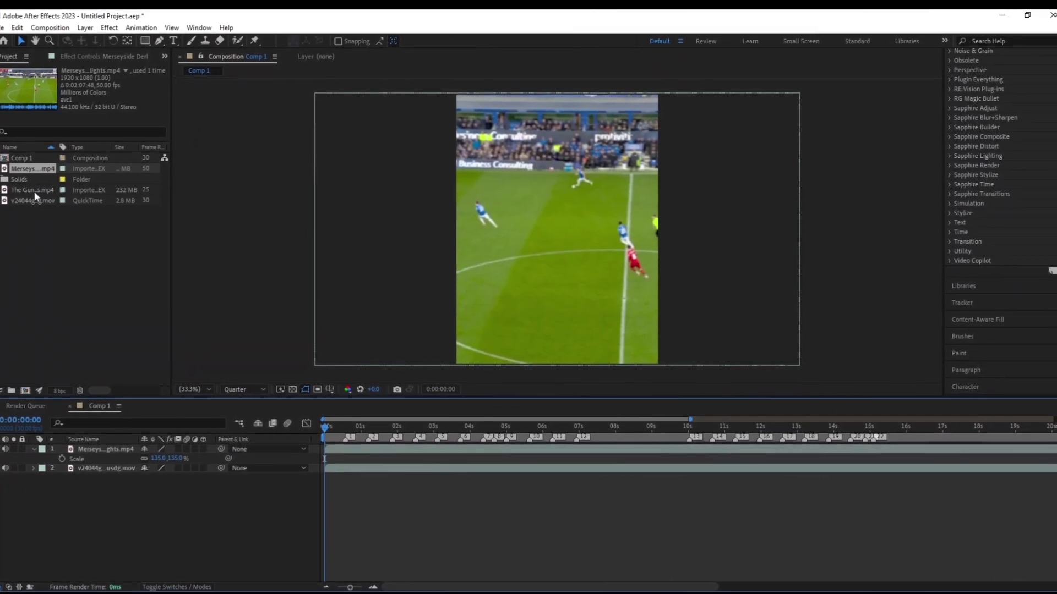
drag(34, 191, 491, 527)
Step: Start the Arsenal–Liverpool clip on a chosen match moment and split it at the first beat
double_click(341, 454)
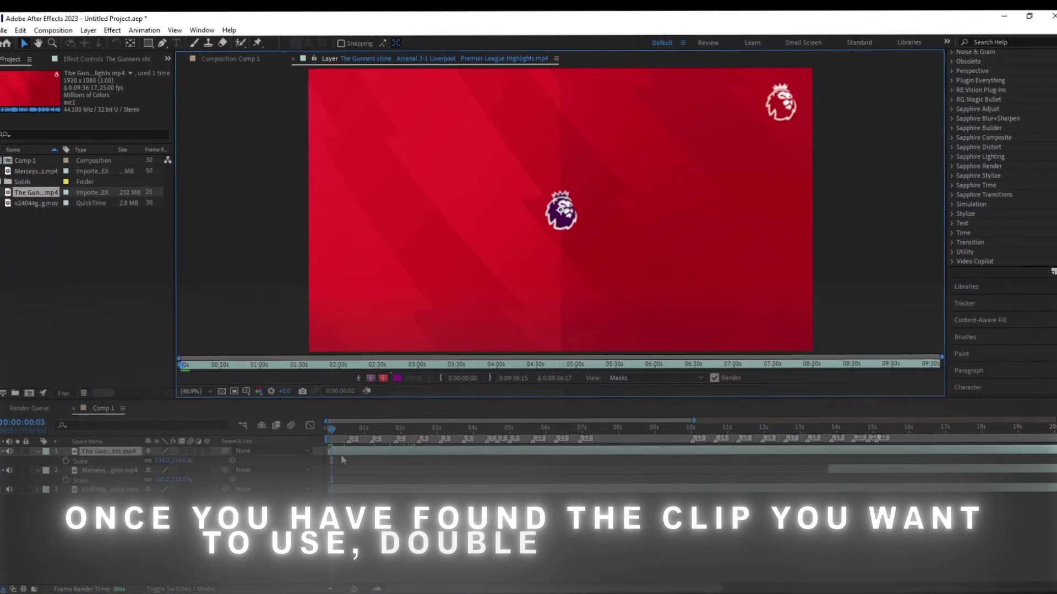
click(212, 363)
drag(212, 364, 262, 369)
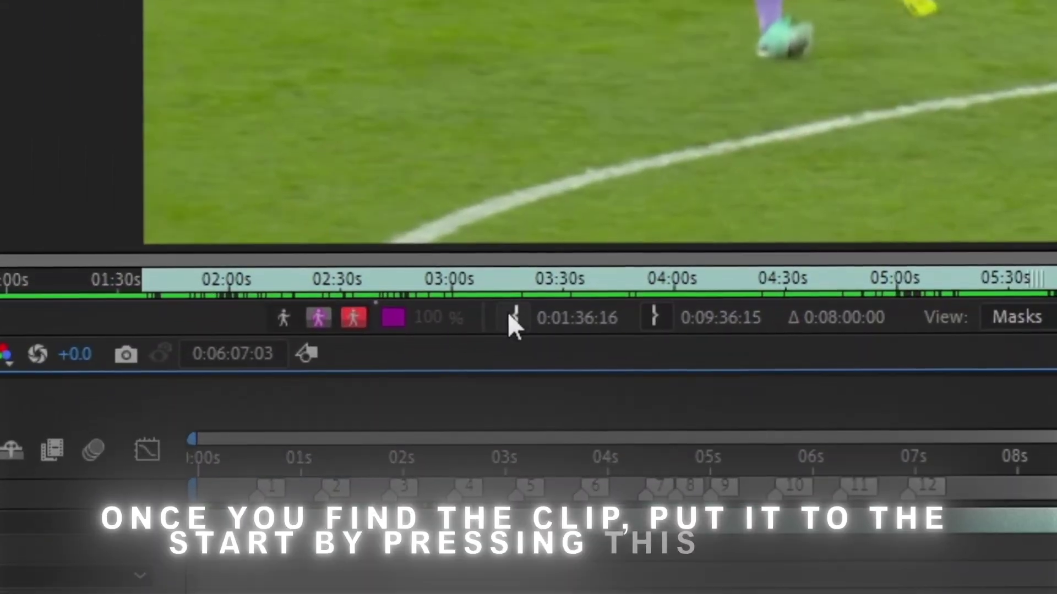
click(512, 317)
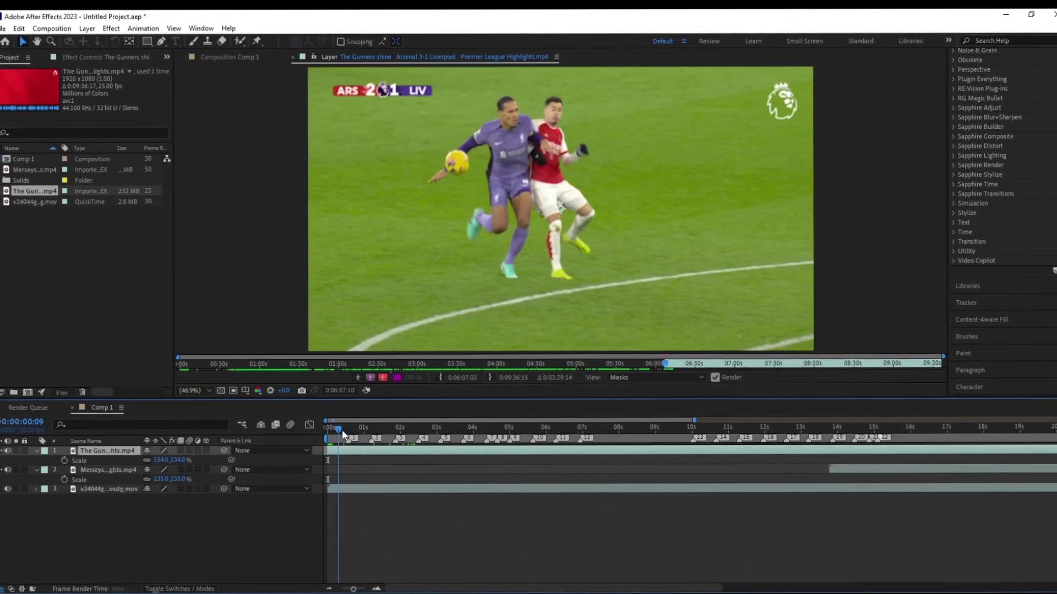
drag(342, 434, 351, 436)
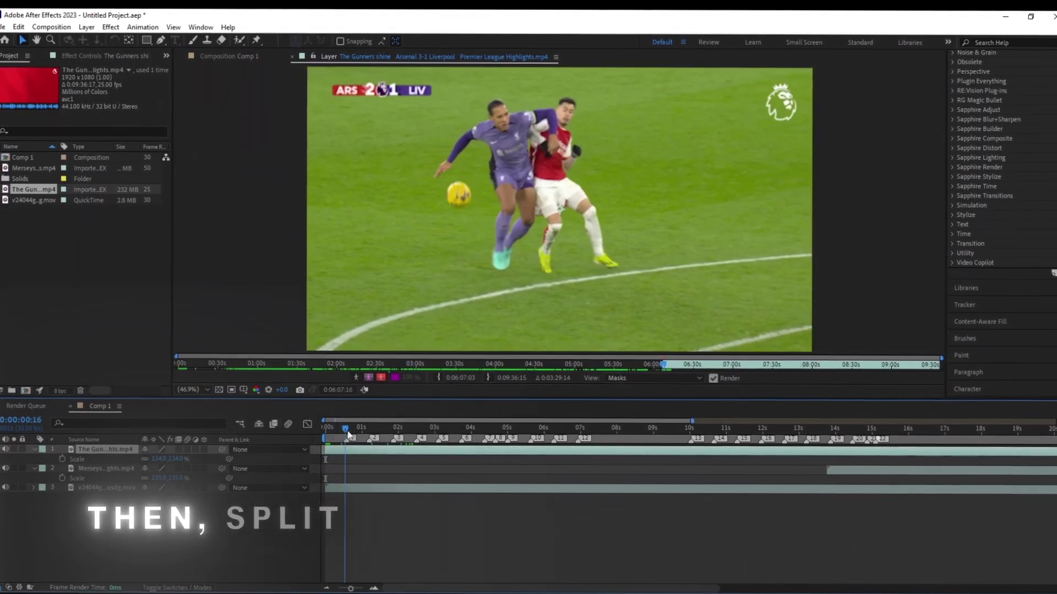
key(ctrl+shift+d)
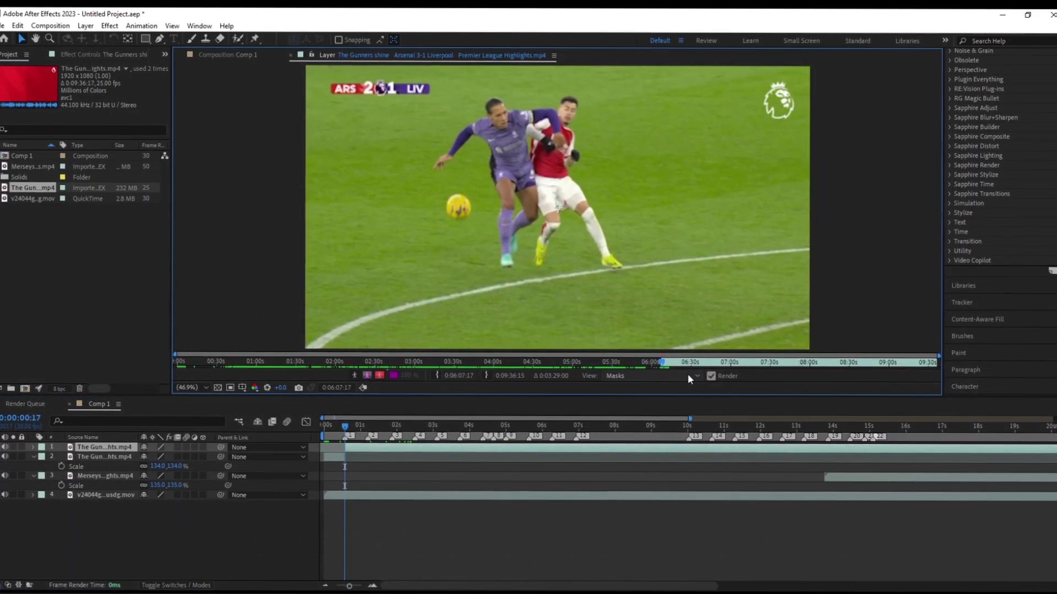
Step: Pick a new match moment and split the clip again at the next beat, 3:03
drag(662, 363, 664, 364)
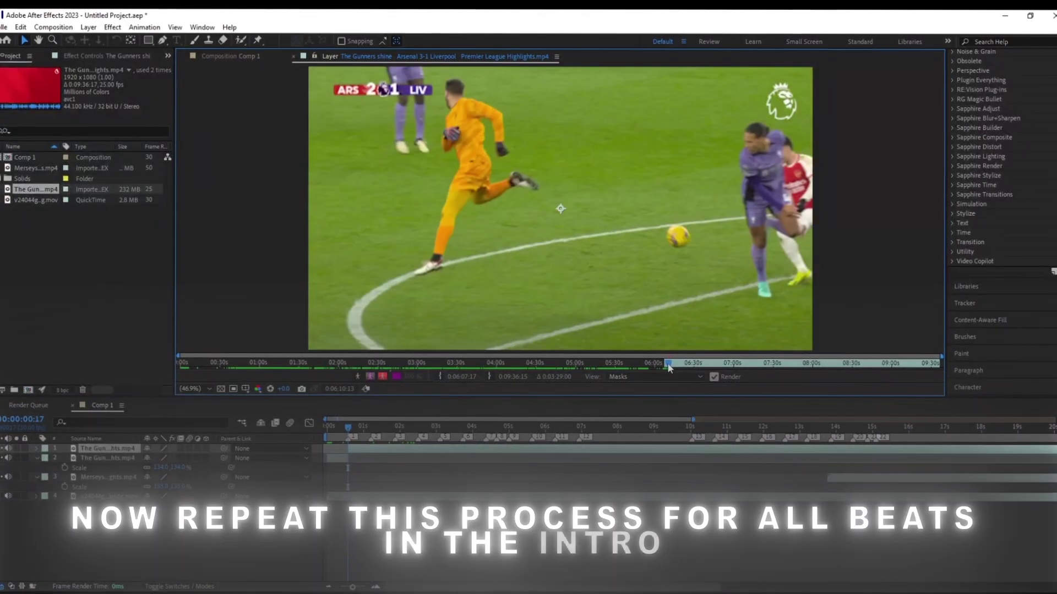
drag(347, 427, 365, 429)
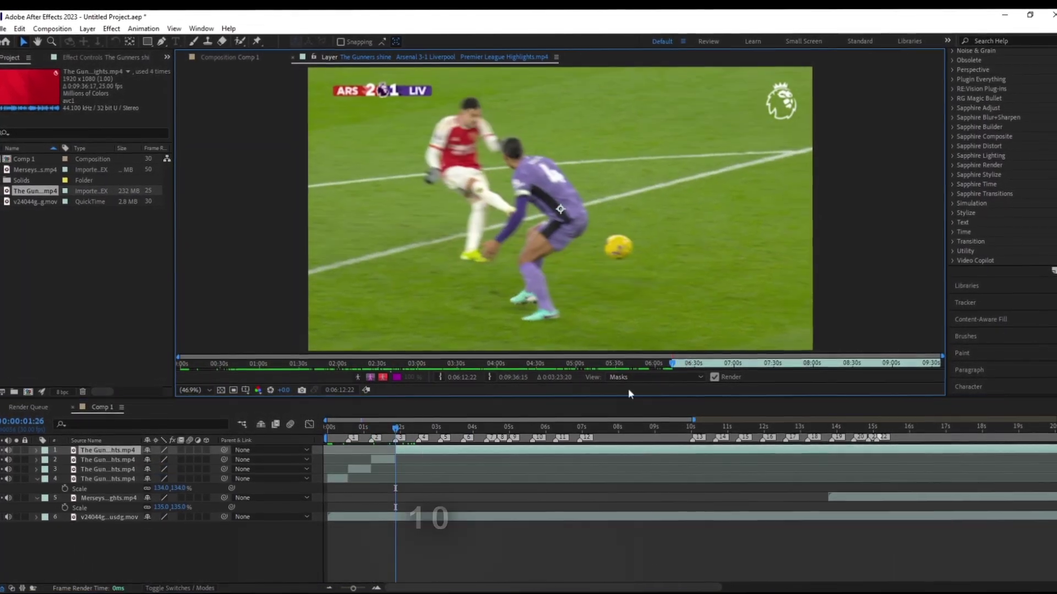
mouse_move(671, 363)
mouse_down()
mouse_move(641, 366)
mouse_move(813, 364)
mouse_move(796, 365)
mouse_up()
click(419, 428)
click(394, 427)
click(439, 377)
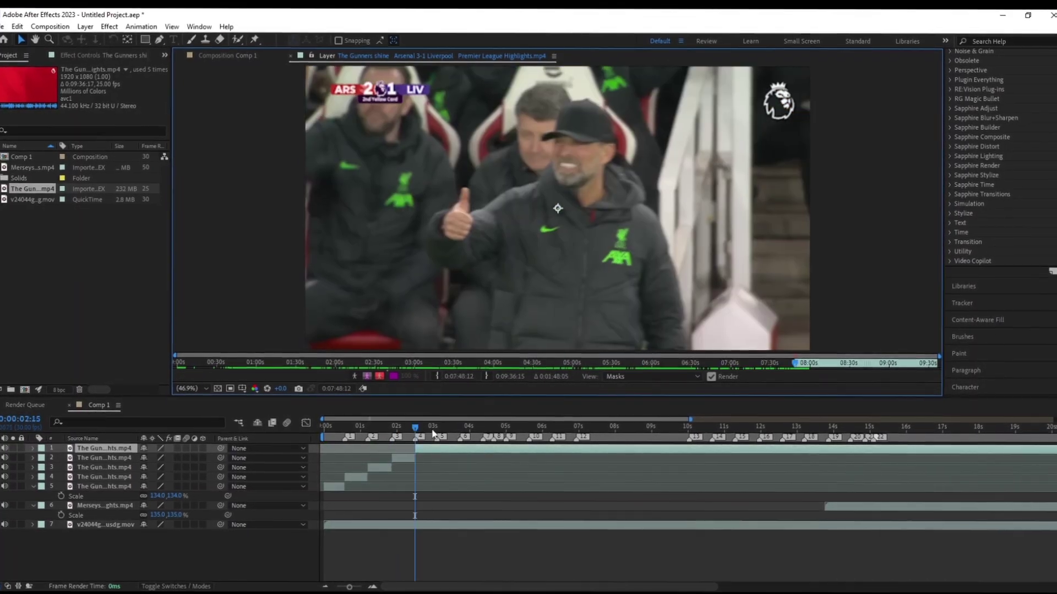
click(436, 428)
key(ctrl+shift+d)
Step: Re-source the new top piece, split off another piece, and return to Comp 1's start
click(794, 367)
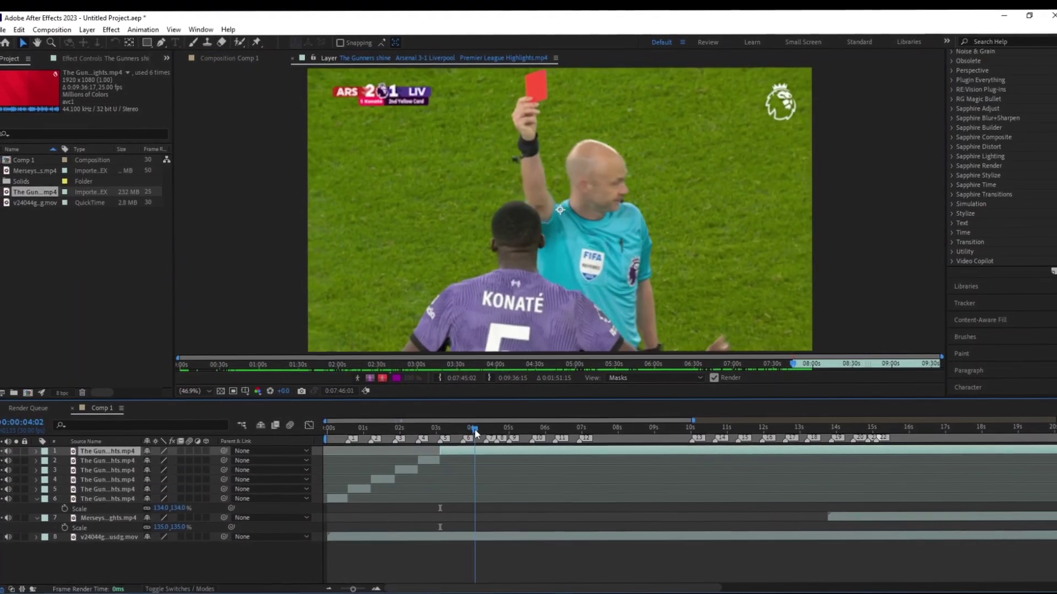
double_click(480, 453)
drag(792, 365, 907, 365)
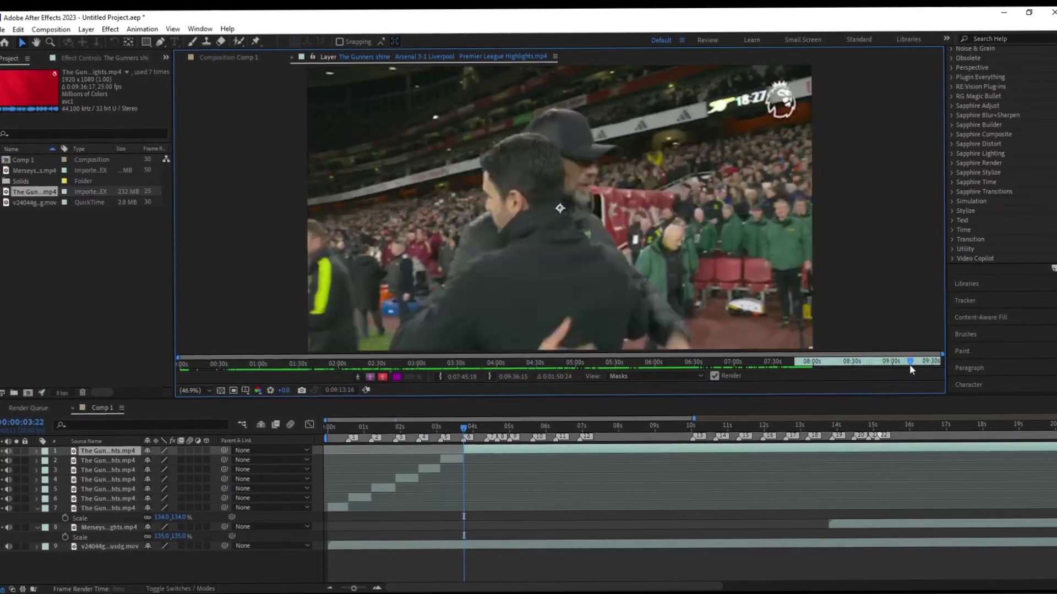
key(ctrl+shift+d)
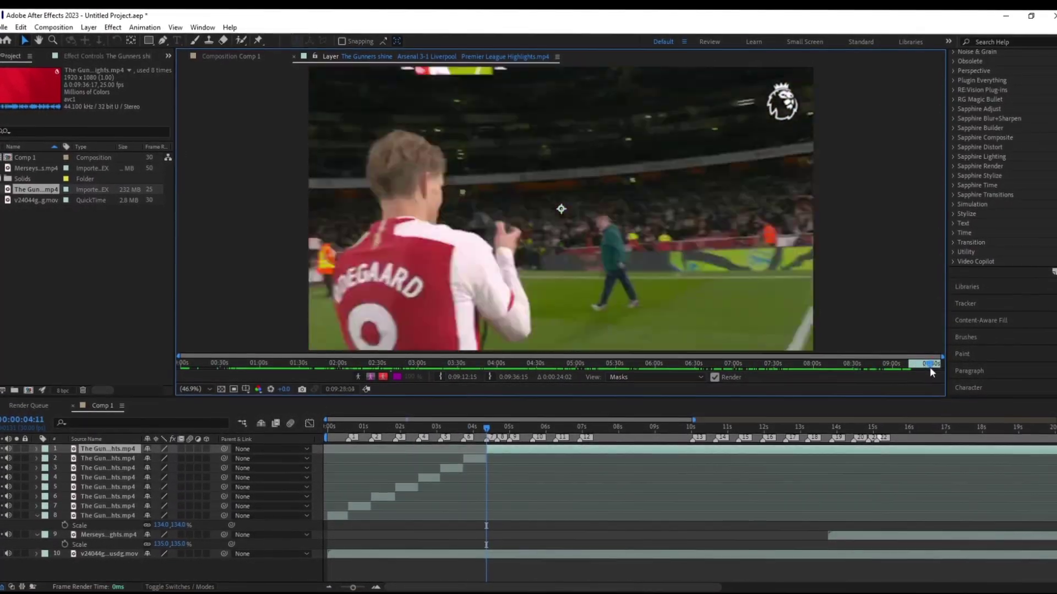
click(242, 58)
key(Home)
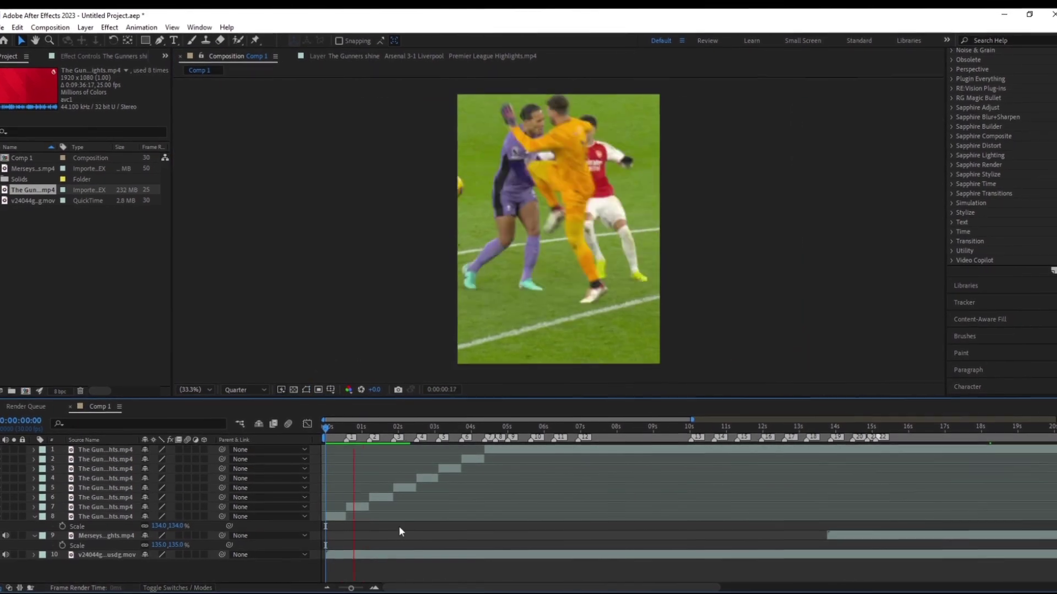
Step: Delete the leftover Gunners piece and add Merseyside footage after it, starting at the celebration
click(501, 451)
key(Delete)
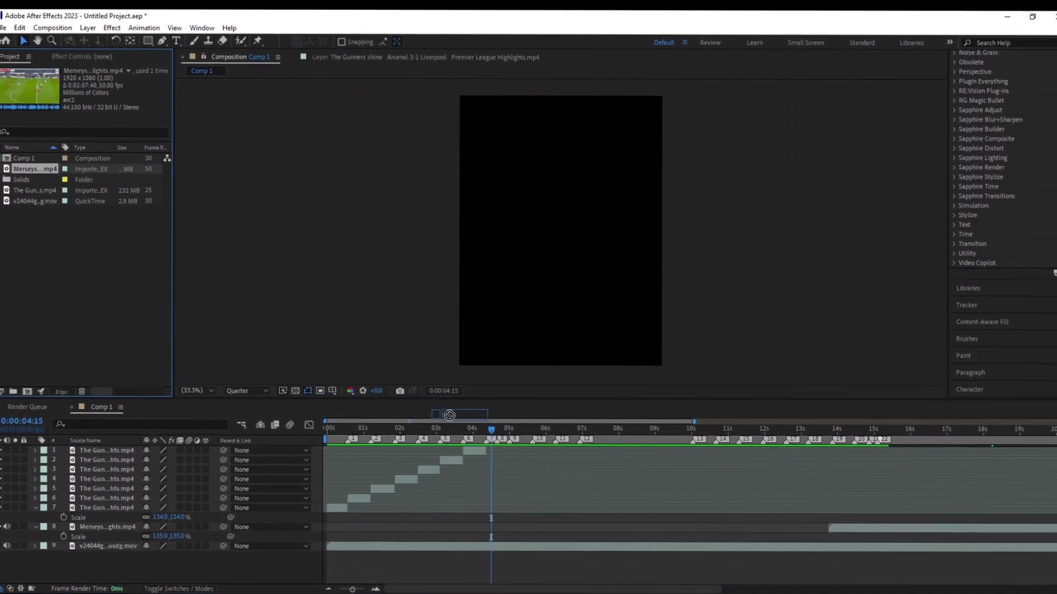
drag(449, 415, 210, 476)
double_click(477, 444)
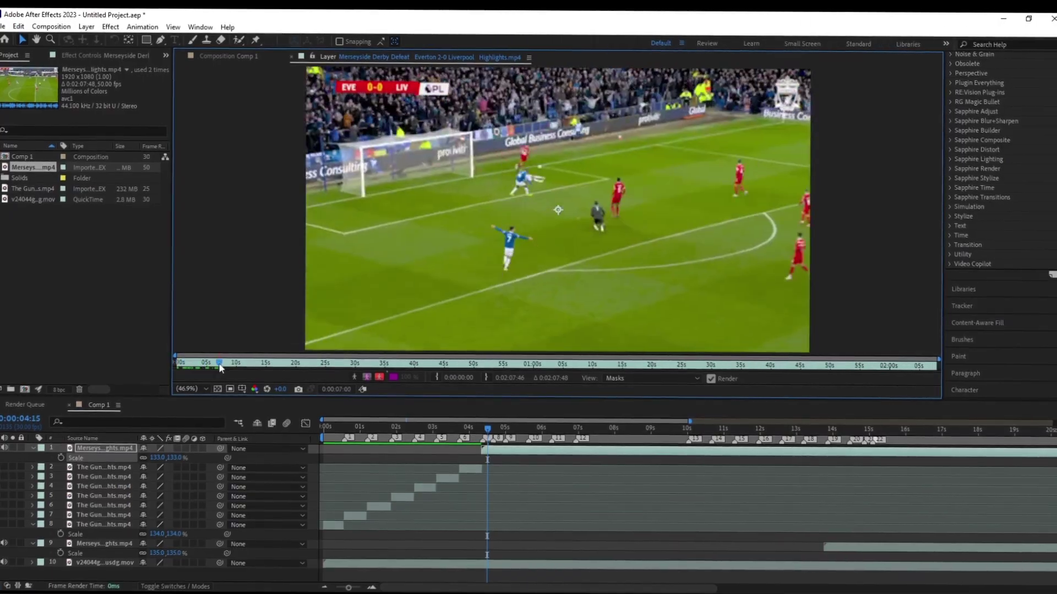
drag(279, 365, 316, 374)
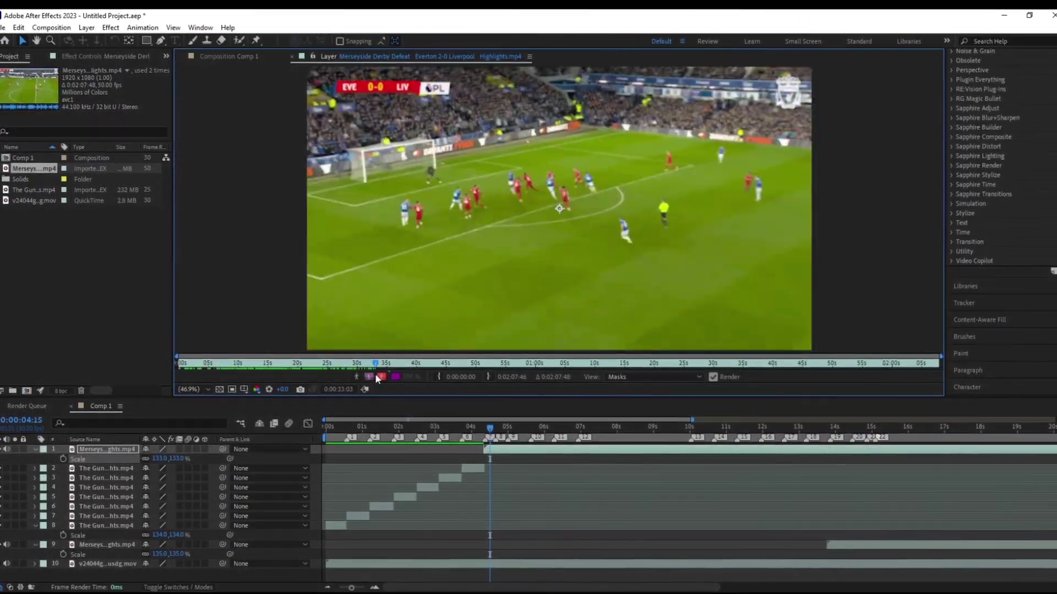
drag(316, 375, 589, 370)
click(436, 376)
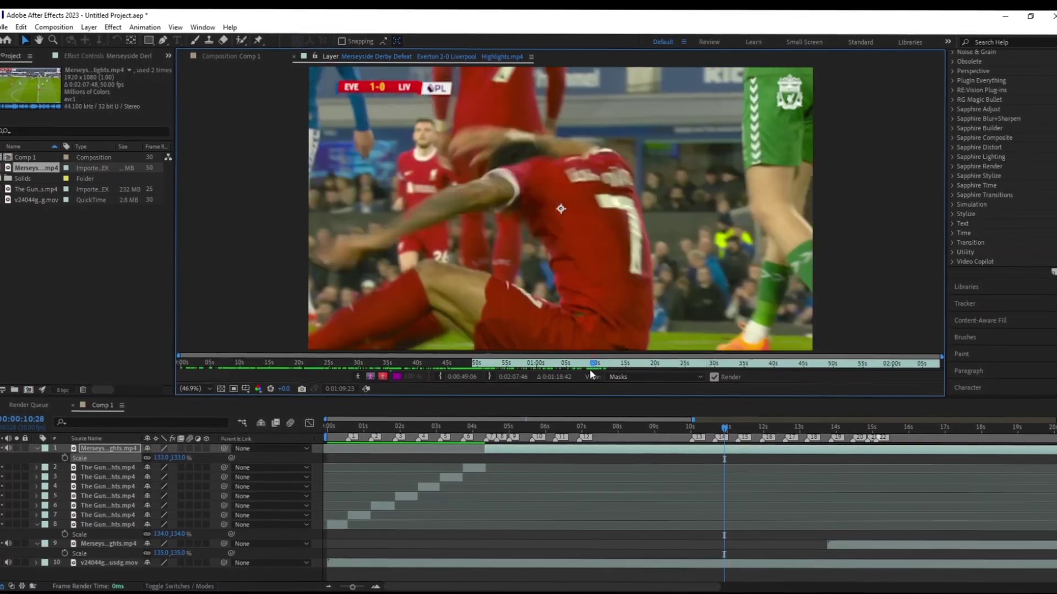
Step: Start the Merseyside clip on a player shot and split it at the next beat
click(436, 376)
drag(592, 364, 683, 368)
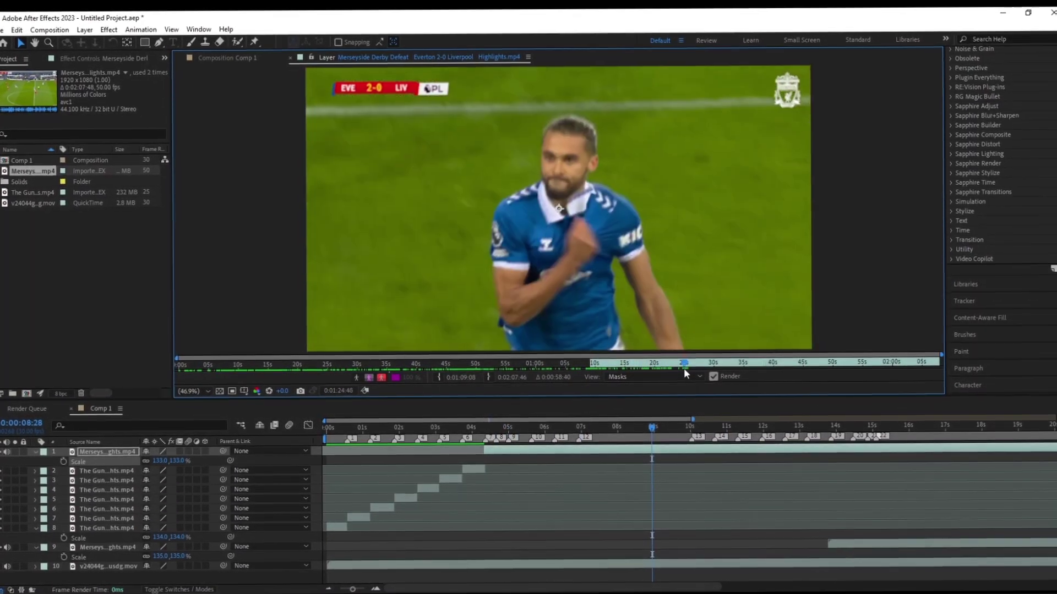
click(439, 378)
click(497, 430)
key(ctrl+shift+d)
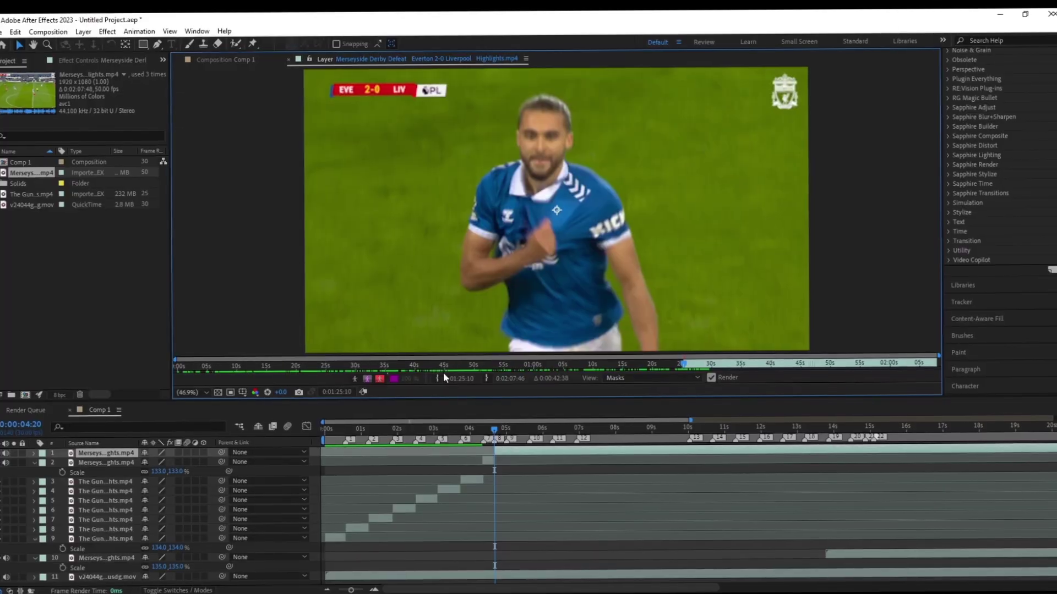
Step: Split off two more Merseyside pieces at the following beats using celebration footage
mouse_move(683, 368)
mouse_down()
mouse_move(693, 368)
mouse_move(607, 369)
mouse_up()
key(ctrl+shift+d)
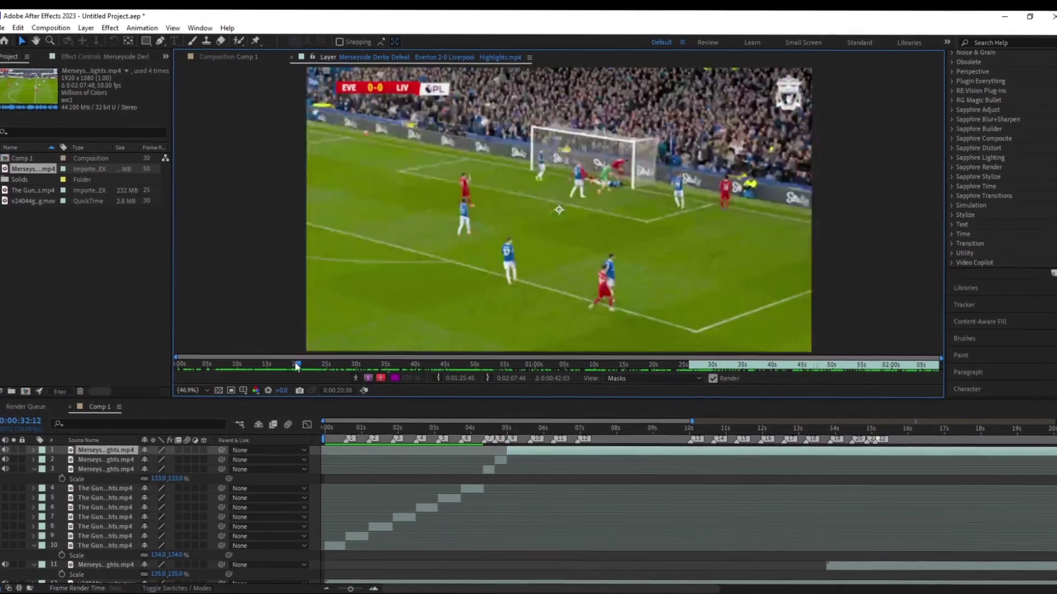
mouse_move(606, 365)
mouse_down()
mouse_move(468, 371)
mouse_move(593, 363)
mouse_up()
click(527, 429)
key(ctrl+shift+d)
Step: Start the last piece later and keyframe layer 12's Position to slide the player into centre
click(571, 428)
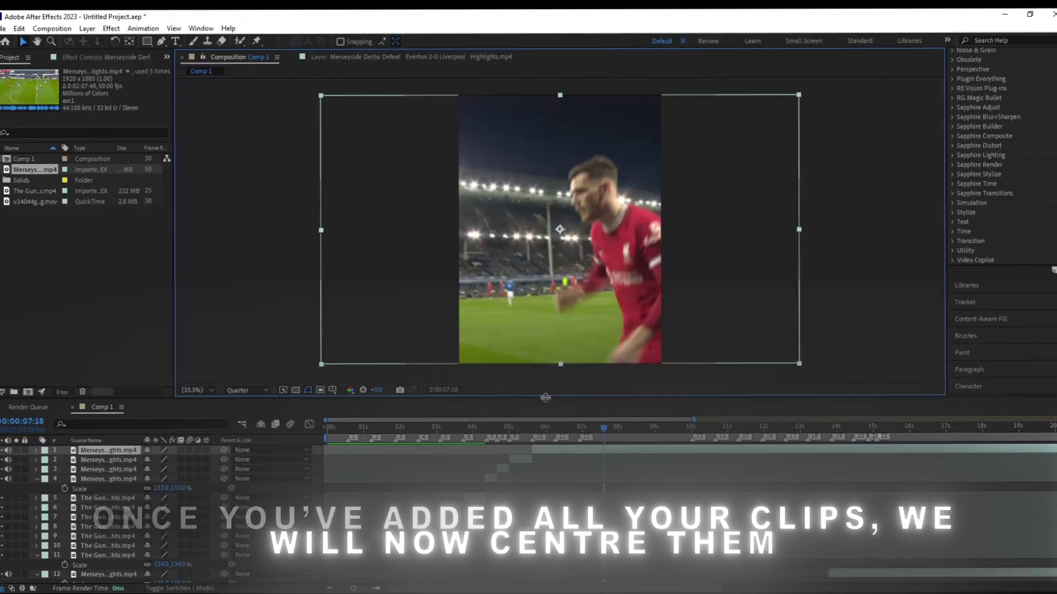
scroll(446, 446, down, 5)
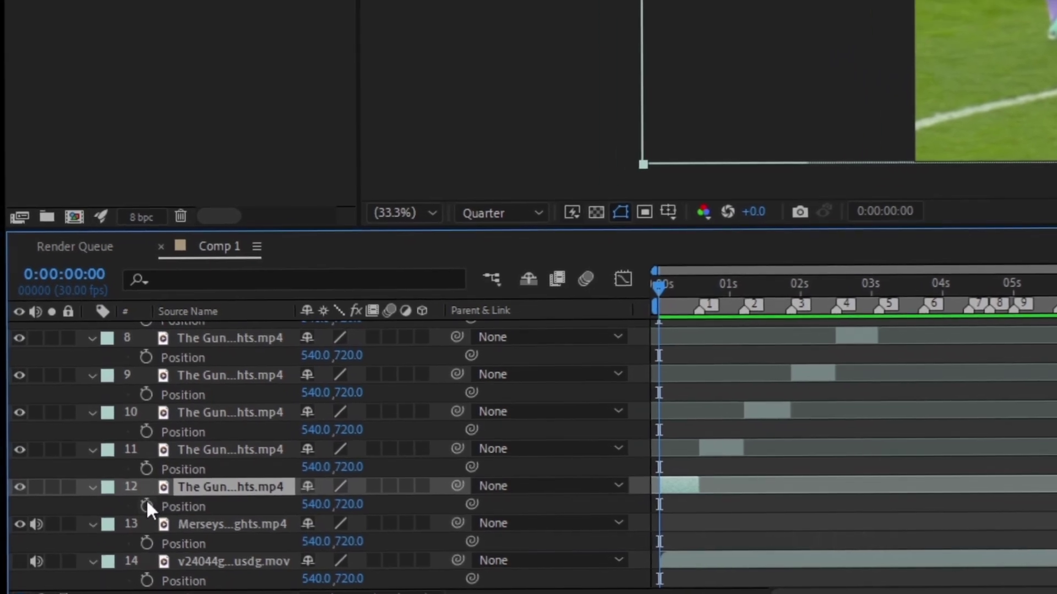
click(146, 504)
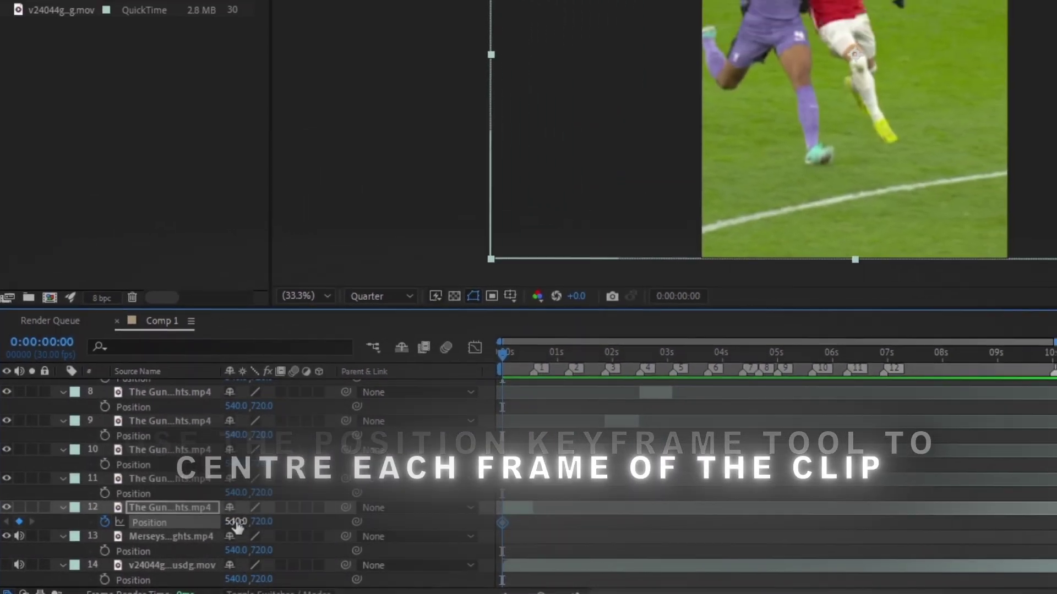
drag(151, 539, 216, 542)
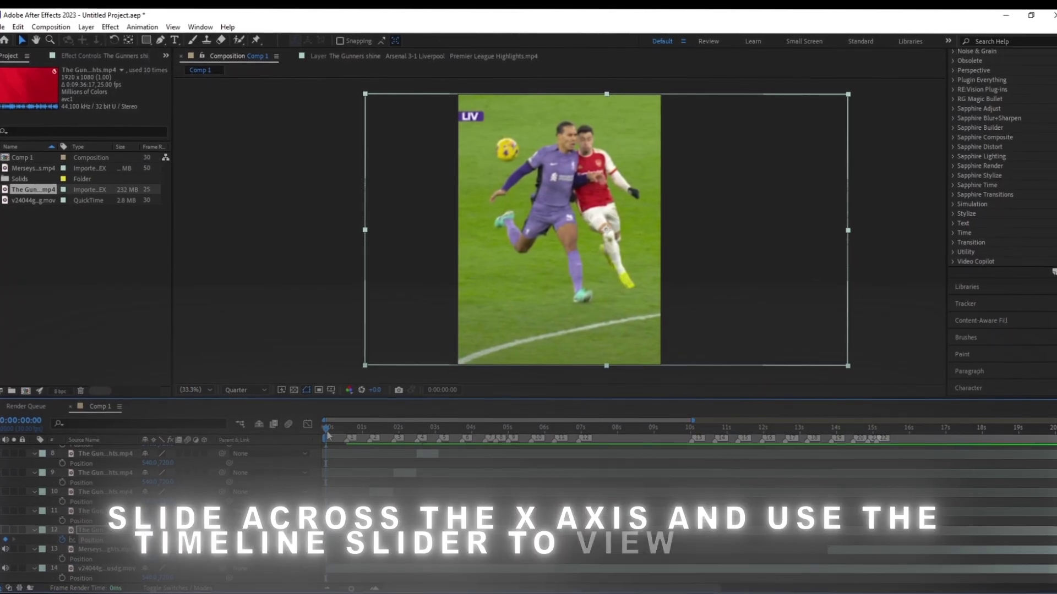
click(328, 433)
drag(333, 436, 347, 438)
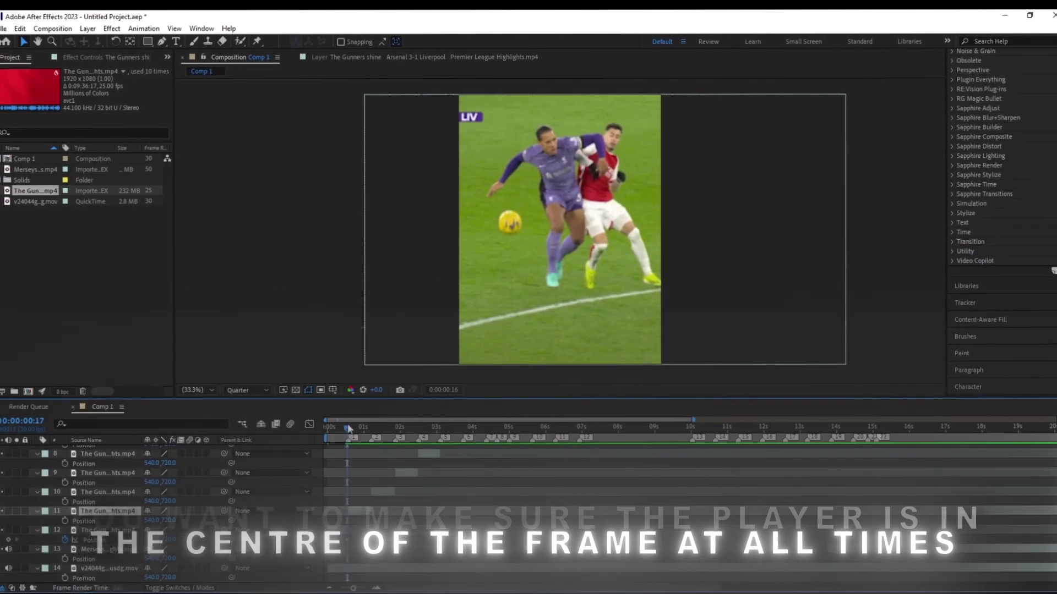
Step: Keyframe layer 11's position and shift layer 9 sideways to centre the player
click(108, 512)
click(350, 430)
click(62, 520)
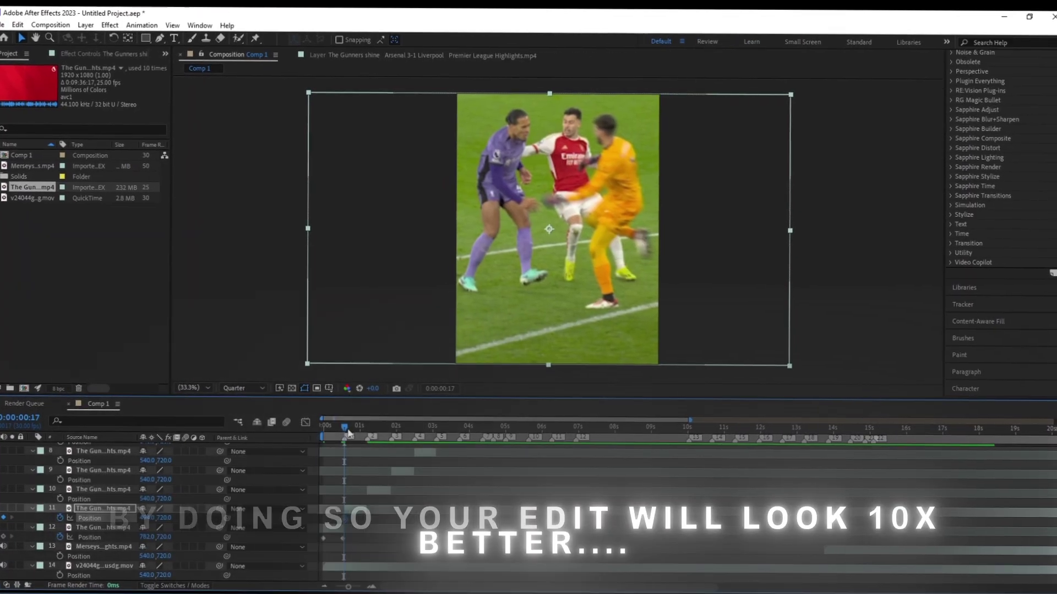
click(368, 433)
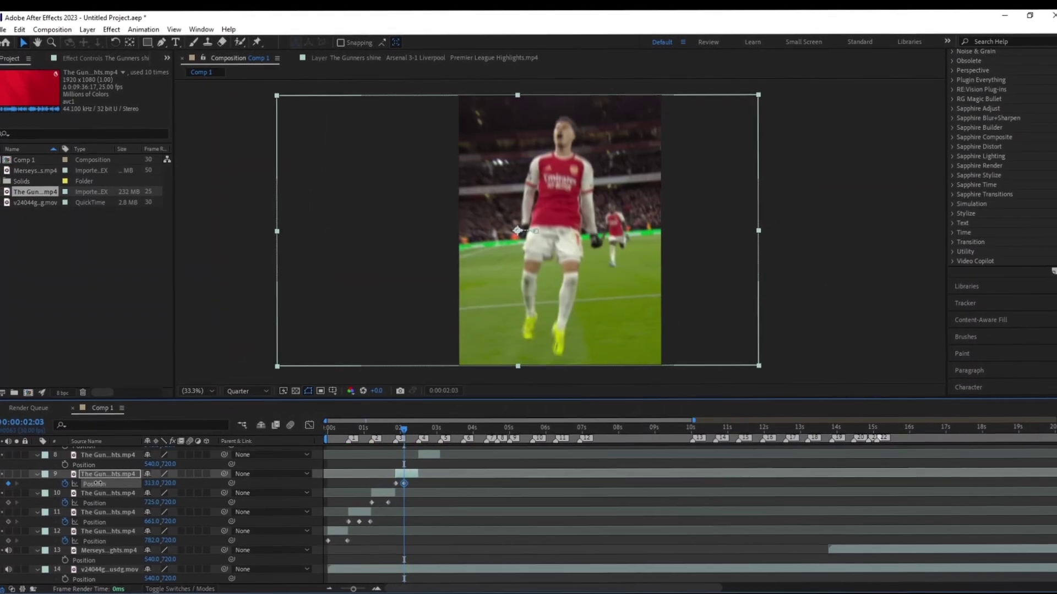
key(Page_Down)
key(Page_Down)
key(Page_Down)
drag(154, 484, 148, 481)
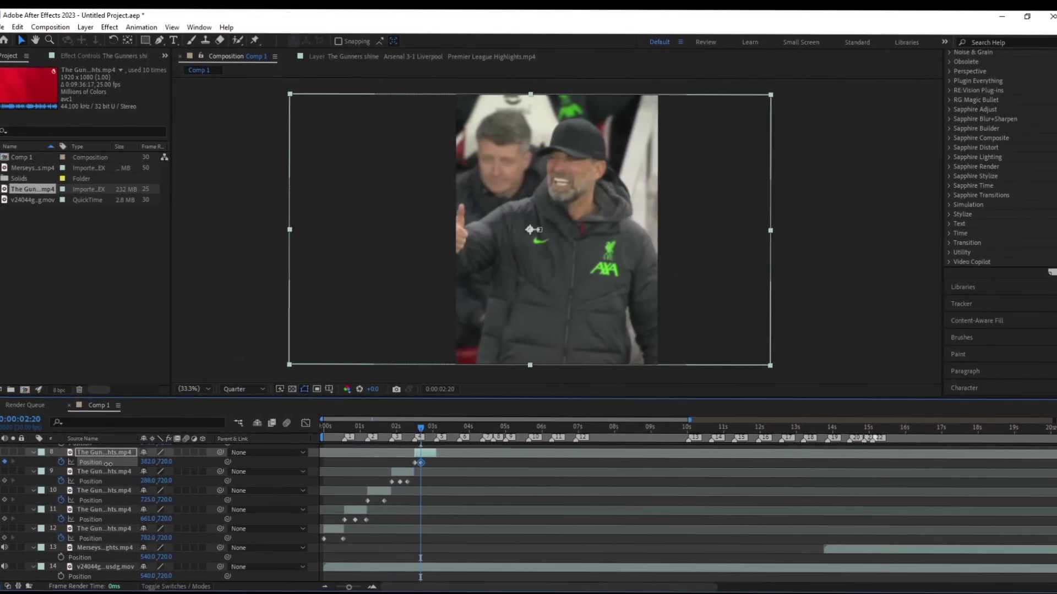
click(438, 432)
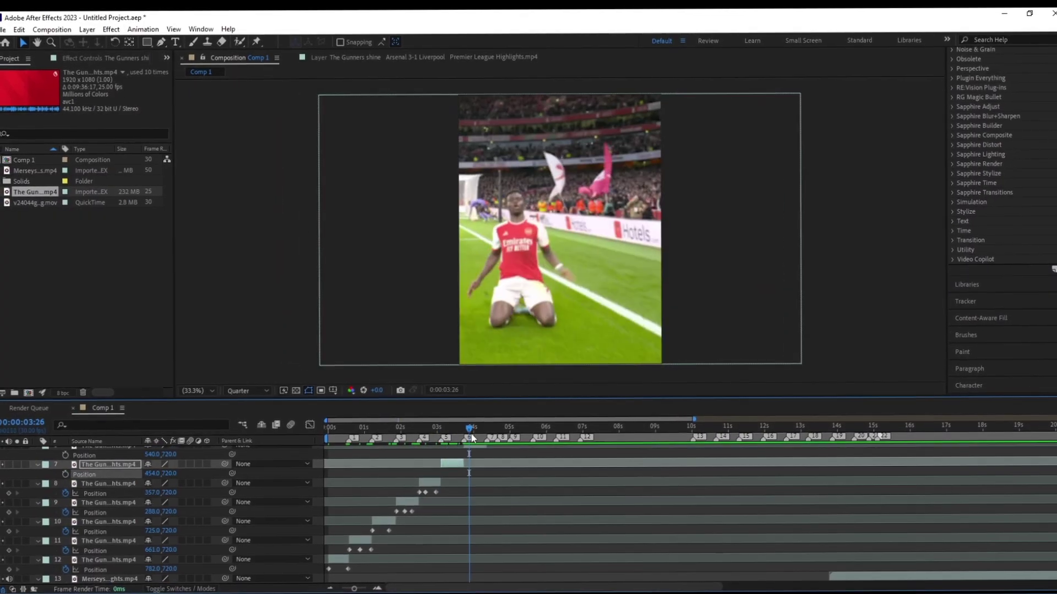
drag(472, 437, 464, 432)
Step: Shift layers 5 and 3 sideways to centre the player, then view the Salah goal clip
key(ctrl+Up)
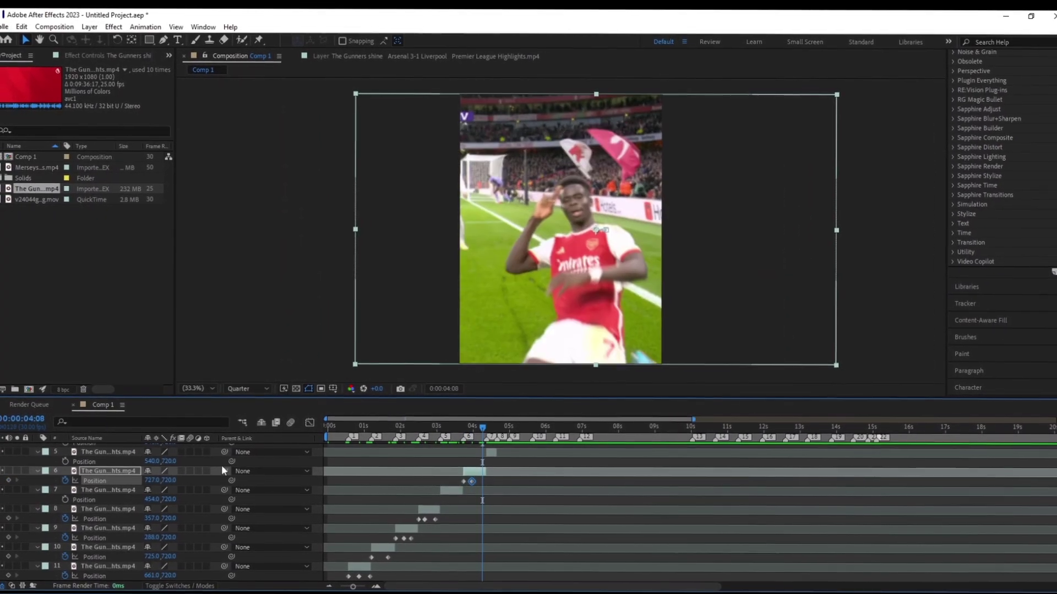
key(Page_Down)
key(Page_Down)
key(Page_Down)
mouse_move(160, 480)
mouse_down()
mouse_move(96, 480)
mouse_move(208, 488)
mouse_up()
key(ctrl+Up)
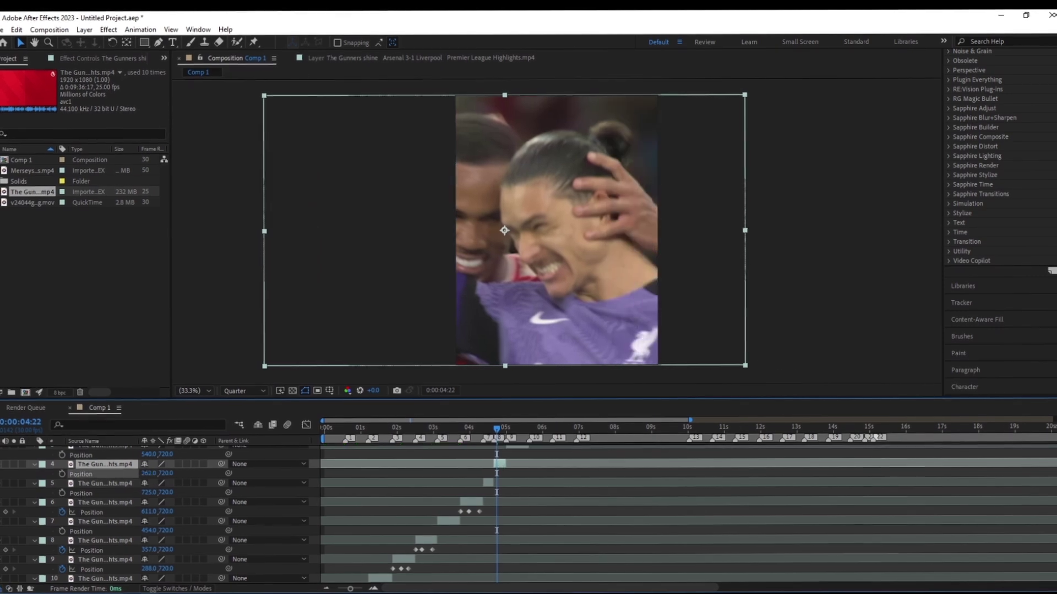
drag(494, 434, 514, 429)
key(ctrl+Up)
drag(148, 484, 231, 484)
click(525, 435)
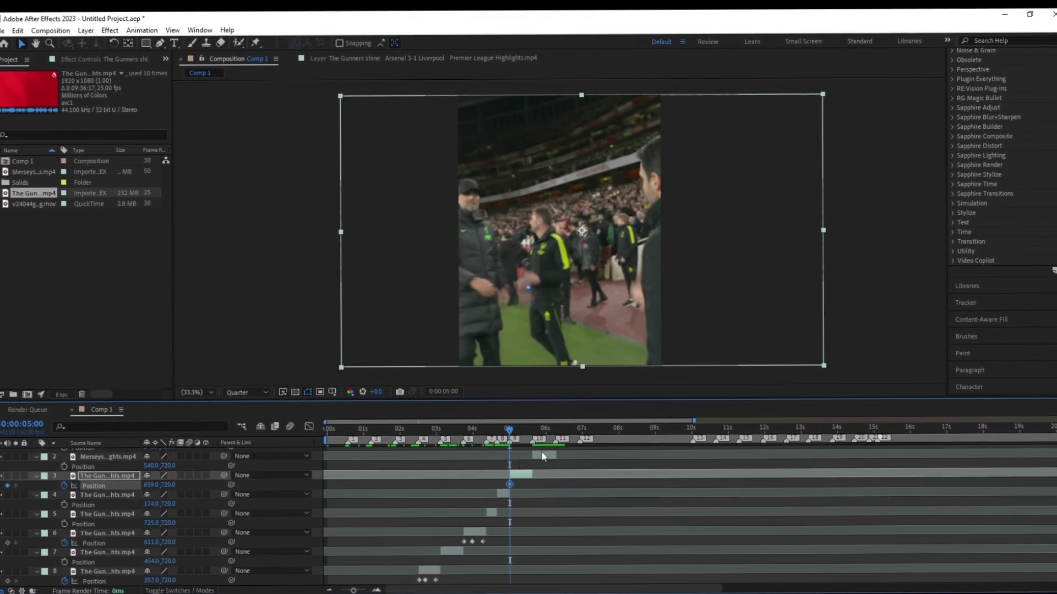
click(515, 435)
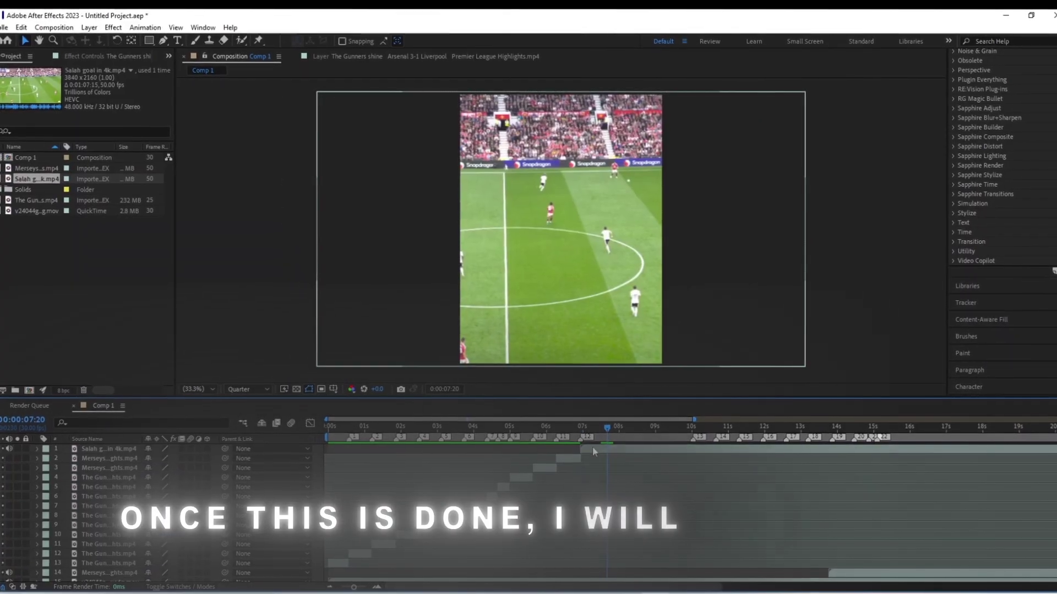
double_click(590, 448)
Step: Start the Salah clip at the goal build-up and choose a celebration frame
click(588, 364)
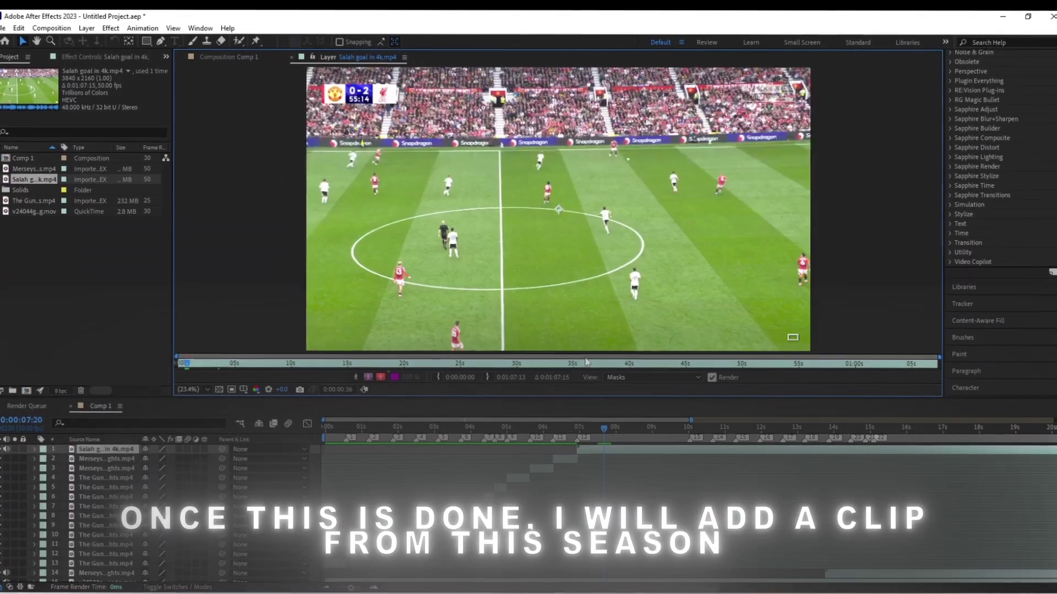
mouse_move(588, 366)
mouse_down()
mouse_move(641, 365)
mouse_move(275, 368)
mouse_up()
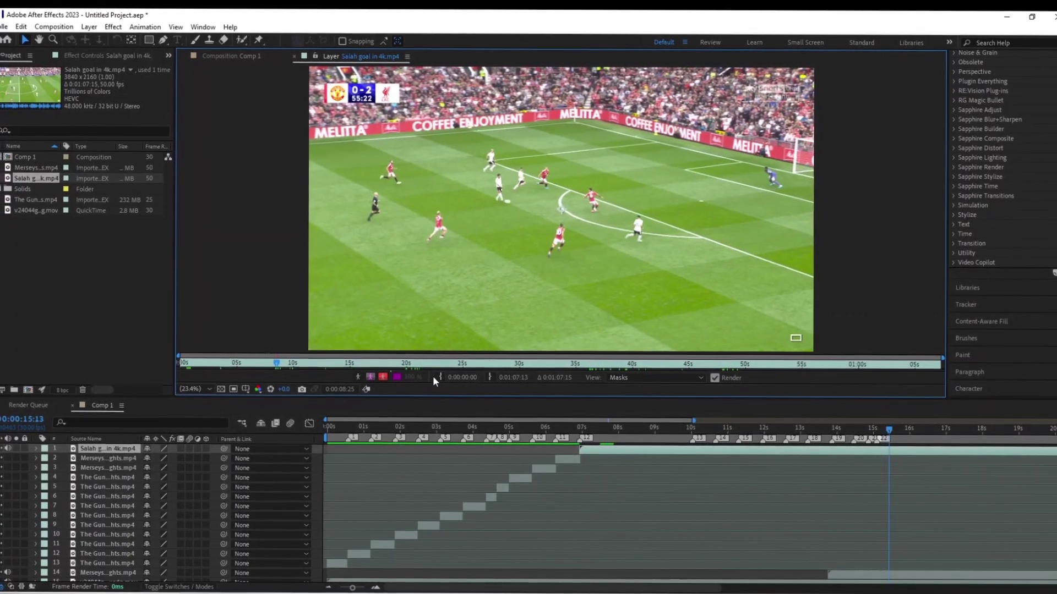
click(439, 378)
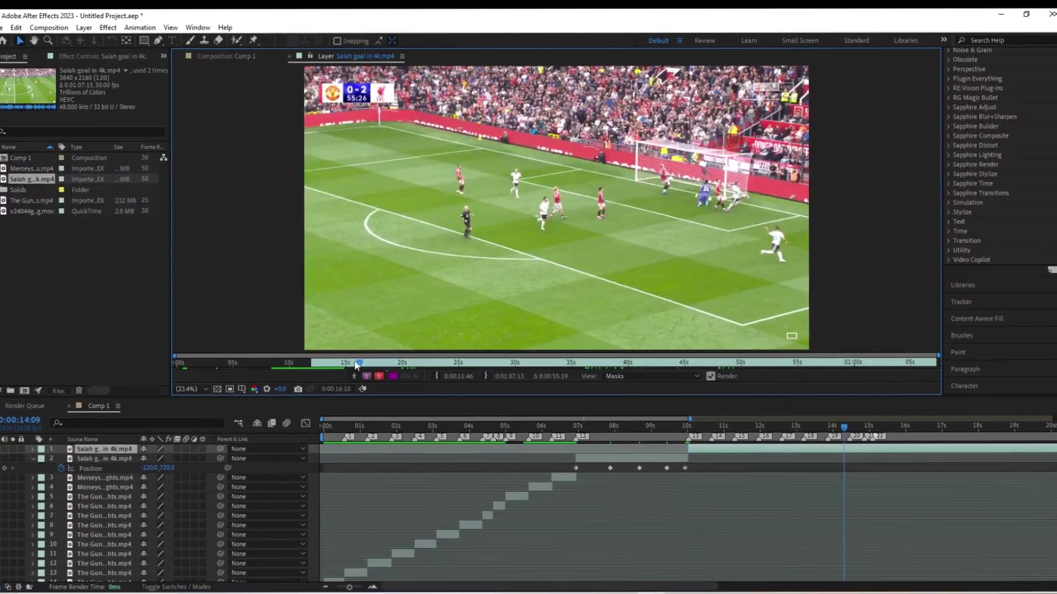
drag(356, 364, 347, 363)
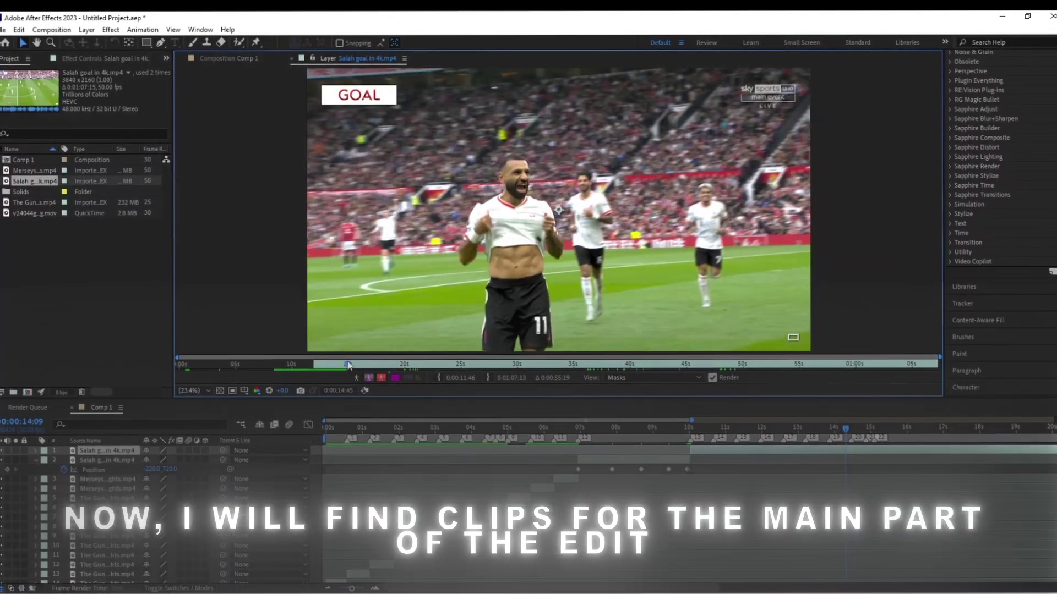
drag(348, 364, 337, 363)
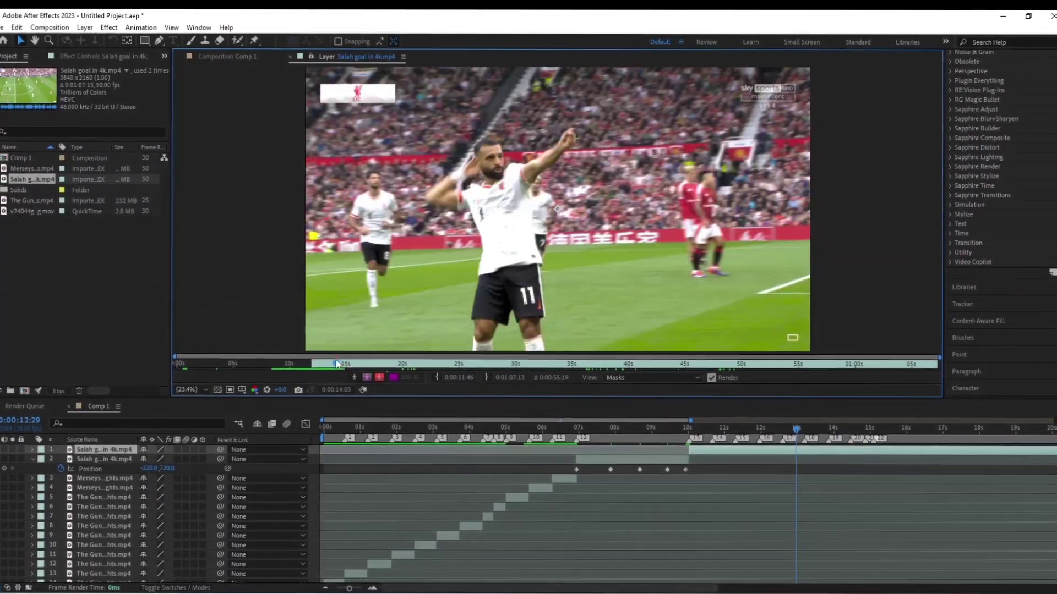
Step: Split the Salah layer twice around 10 seconds and delete the unwanted piece
mouse_move(797, 428)
mouse_down()
mouse_move(712, 428)
mouse_move(738, 429)
mouse_up()
key(ctrl+shift+d)
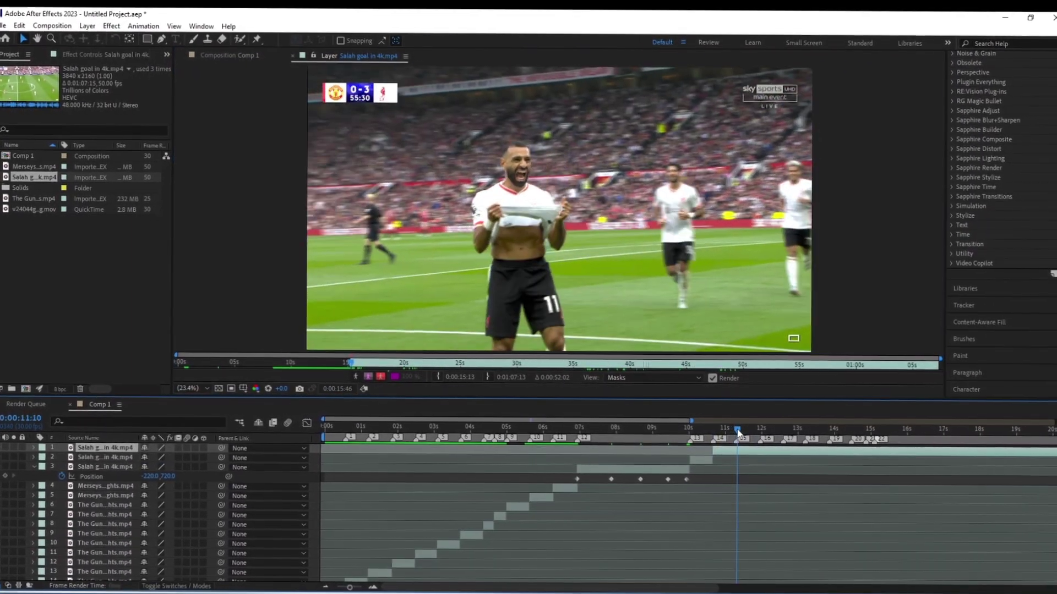
key(ctrl+shift+d)
drag(738, 428, 564, 428)
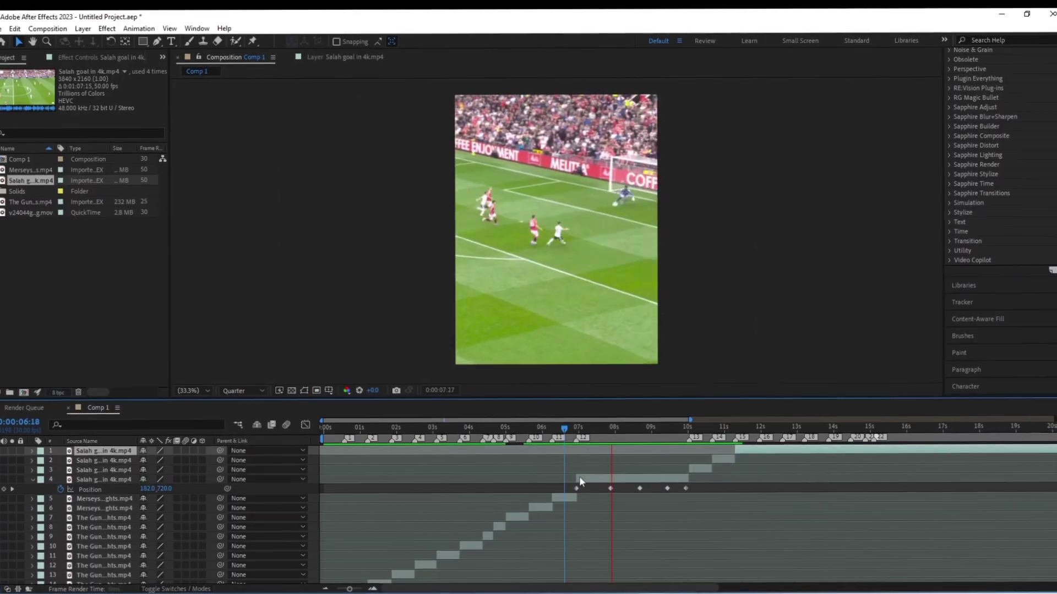
click(717, 427)
key(Delete)
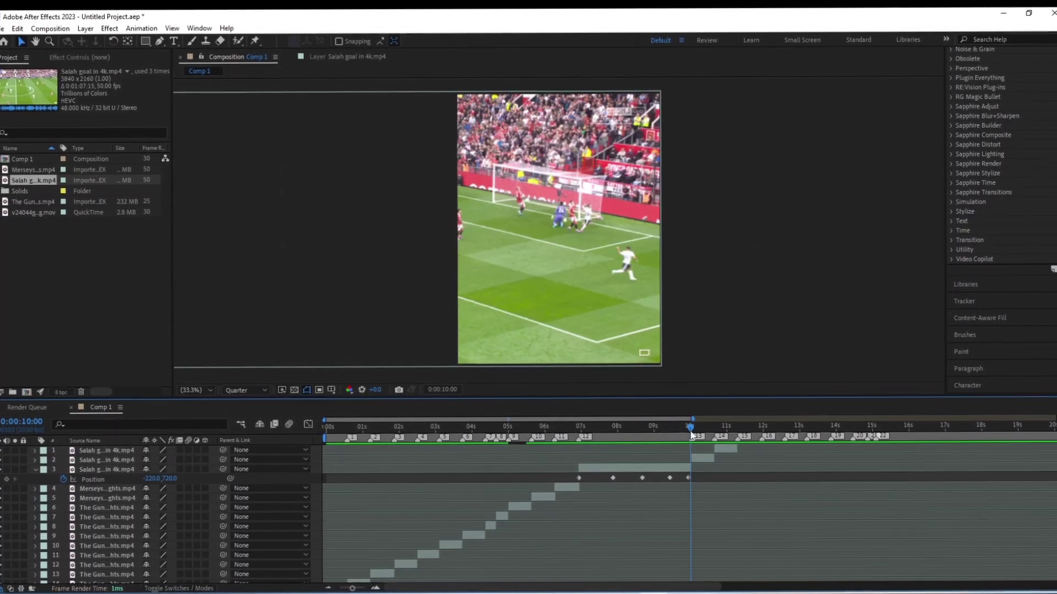
Step: Move the second Salah piece to position 928,720 to frame the celebrating player
drag(691, 434, 697, 428)
click(702, 458)
key(p)
drag(160, 468, 791, 472)
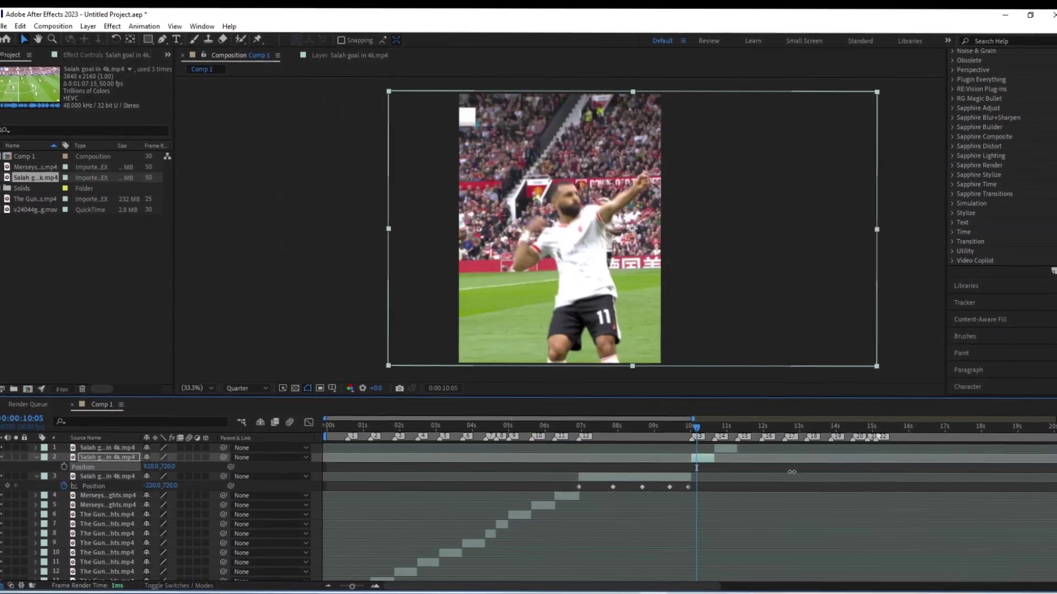
Step: Find the Diaz goal's start and split the Diaz layer at about 12 seconds
click(719, 450)
key(p)
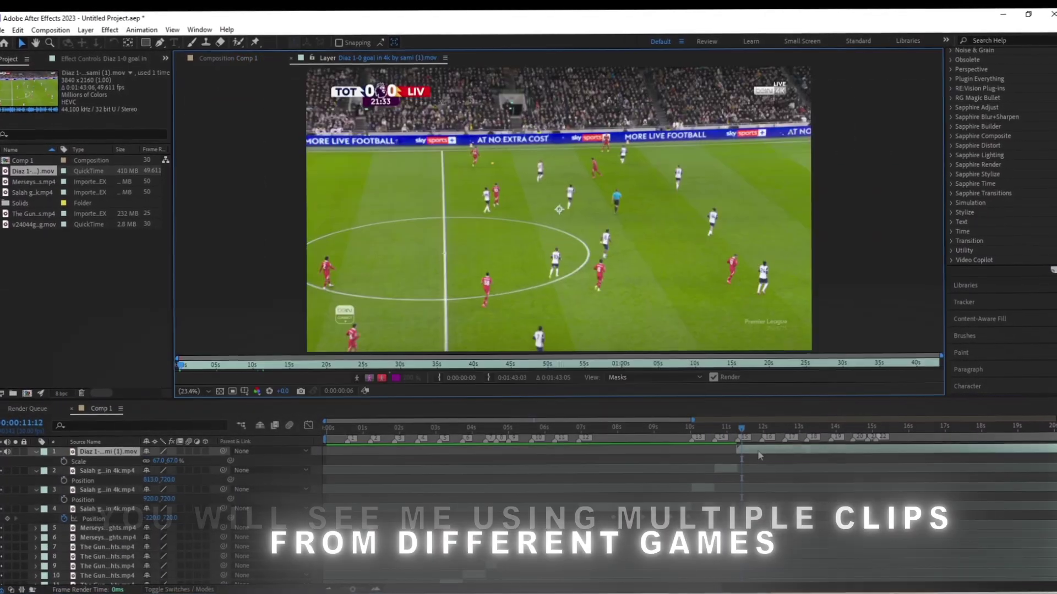
drag(464, 368, 419, 369)
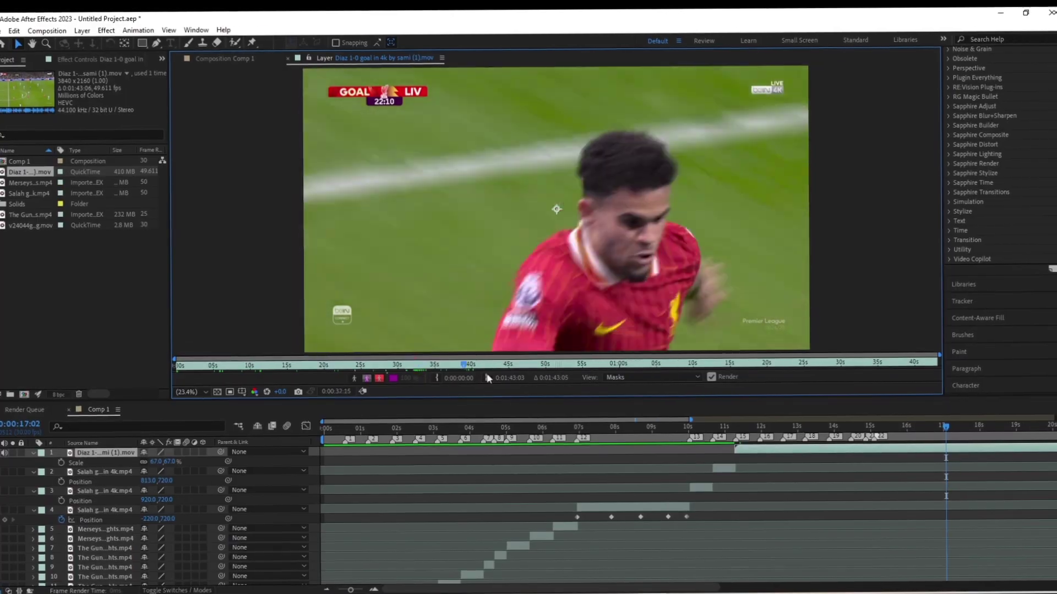
drag(869, 368, 593, 368)
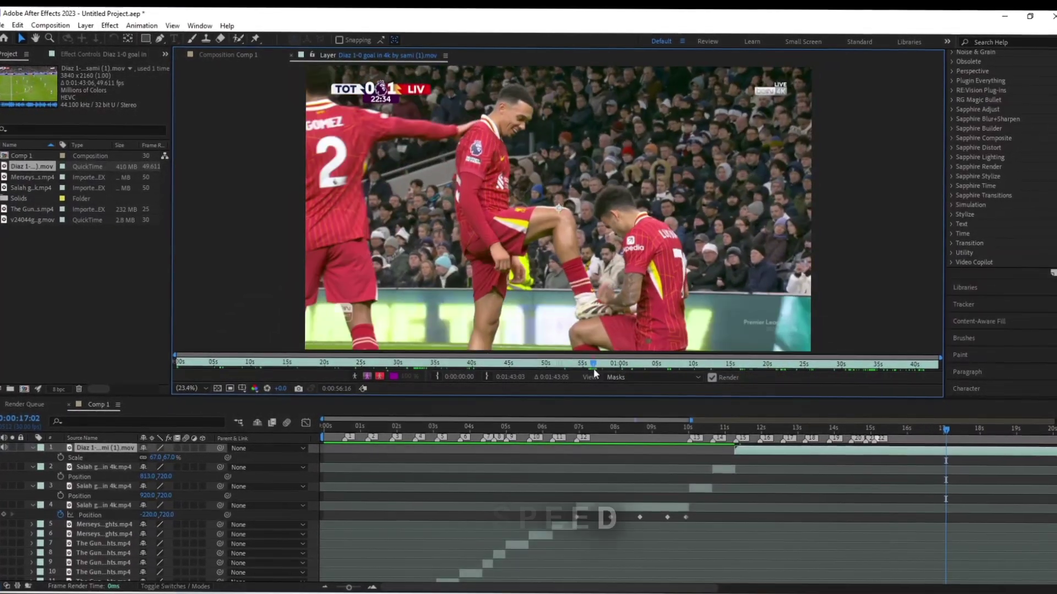
click(755, 433)
key(ctrl+shift+d)
drag(597, 366, 524, 365)
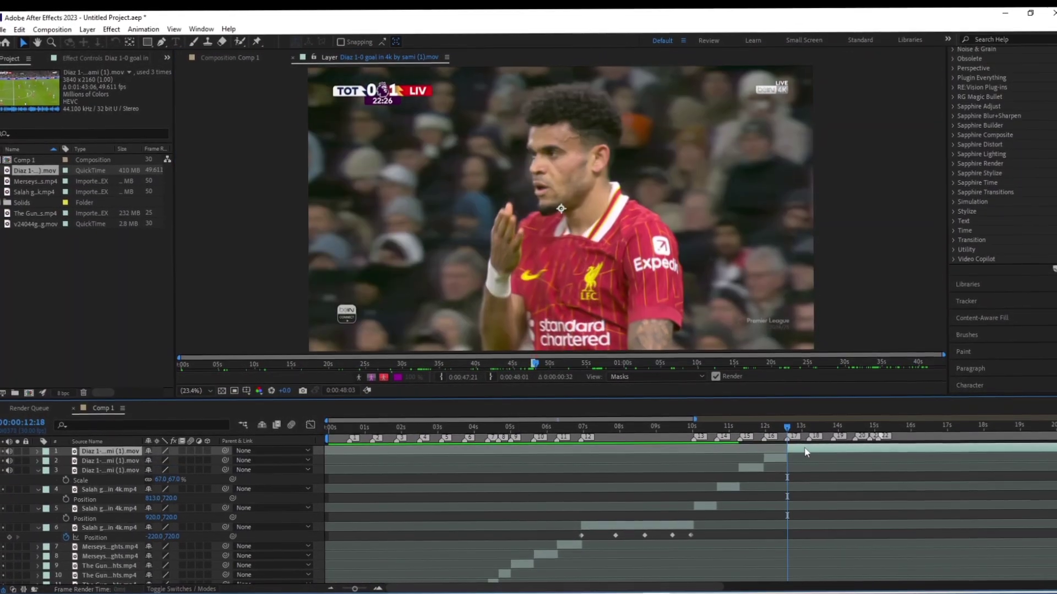
Step: Add the Mac Allister and Konate goal clips and set the Konate clip's in point
drag(31, 178, 787, 448)
double_click(801, 448)
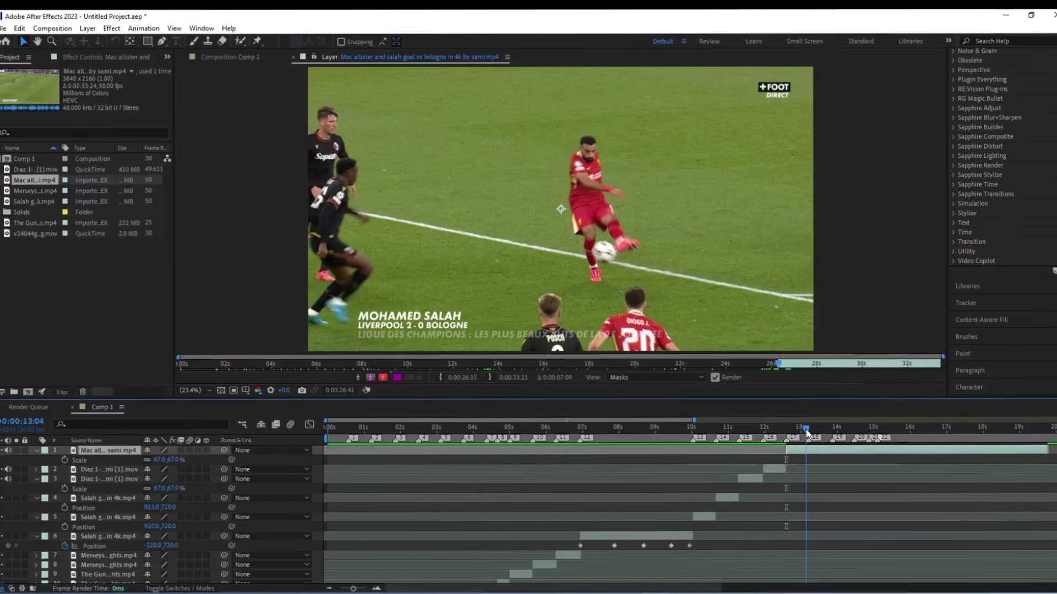
drag(31, 190, 828, 451)
double_click(853, 450)
drag(181, 364, 872, 372)
key(alt+bracketleft)
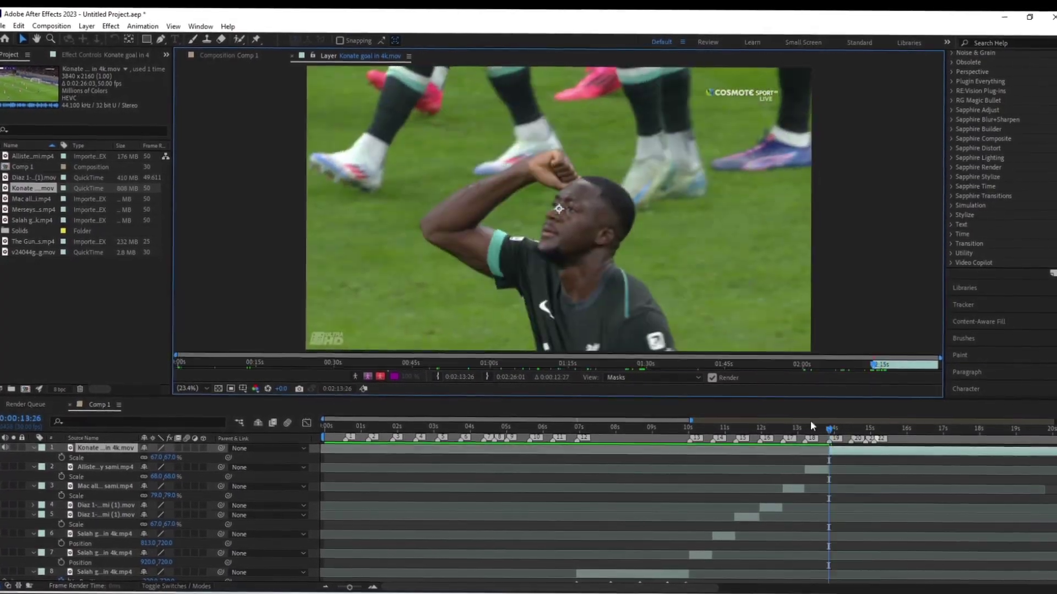
Step: Split the Konate layer into three pieces from about 14 seconds and trim the top one's end
click(851, 426)
key(ctrl+shift+d)
drag(491, 363, 626, 363)
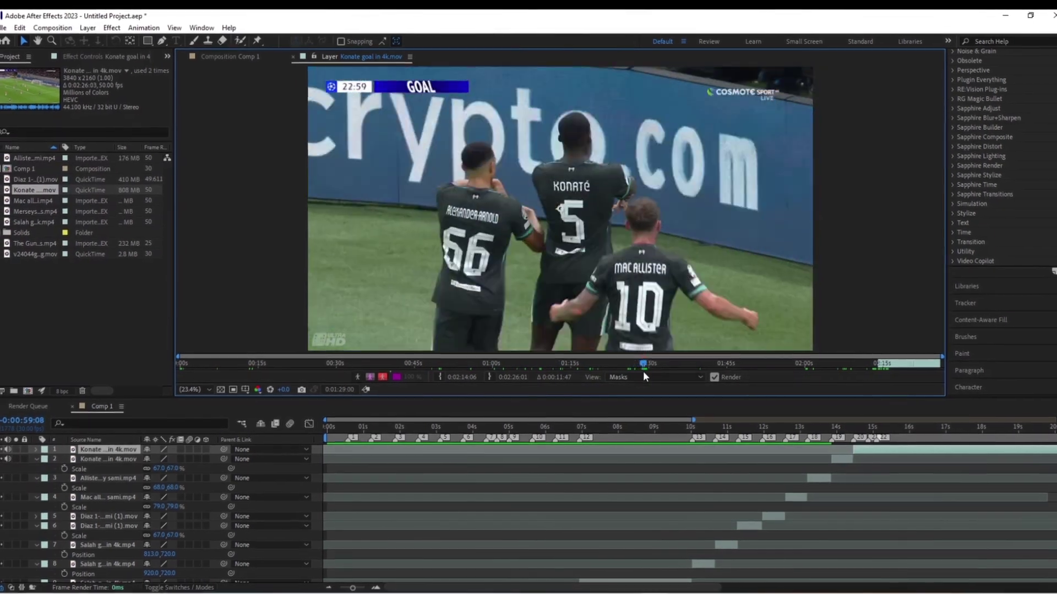
key(ctrl+shift+d)
key(space)
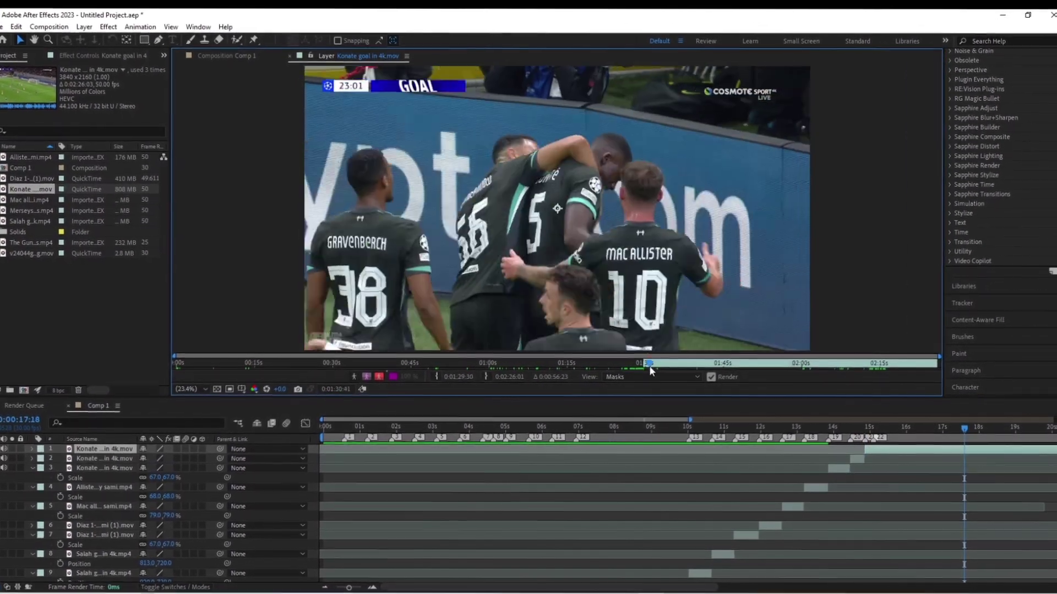
drag(650, 367, 890, 374)
key(alt+])
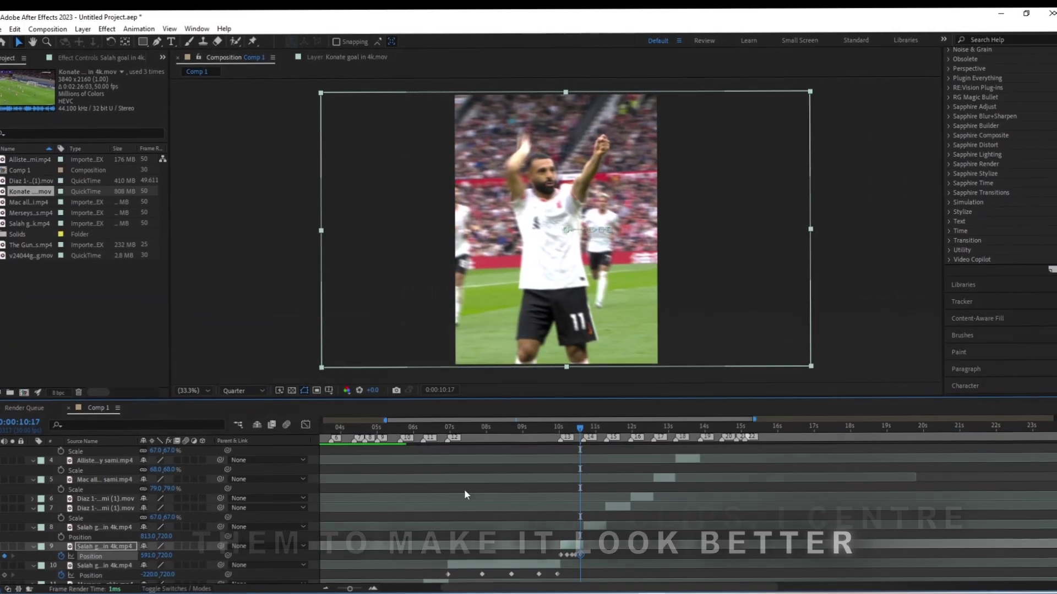
Step: Keyframe Position on layers 8, 7 and 6, recentring layer 7's footage to x 492
drag(148, 538, 151, 536)
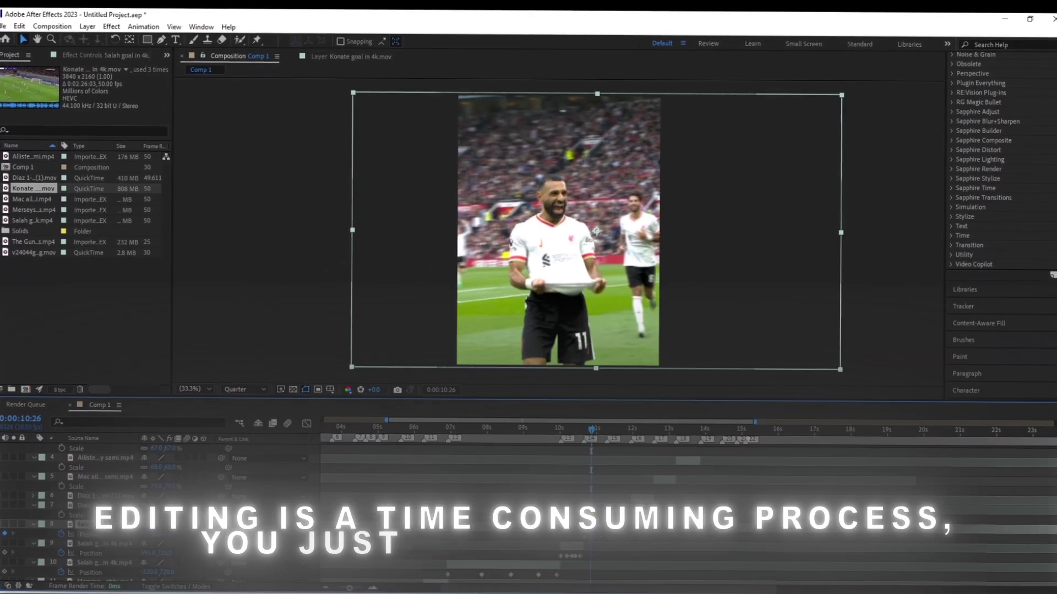
drag(600, 432, 607, 429)
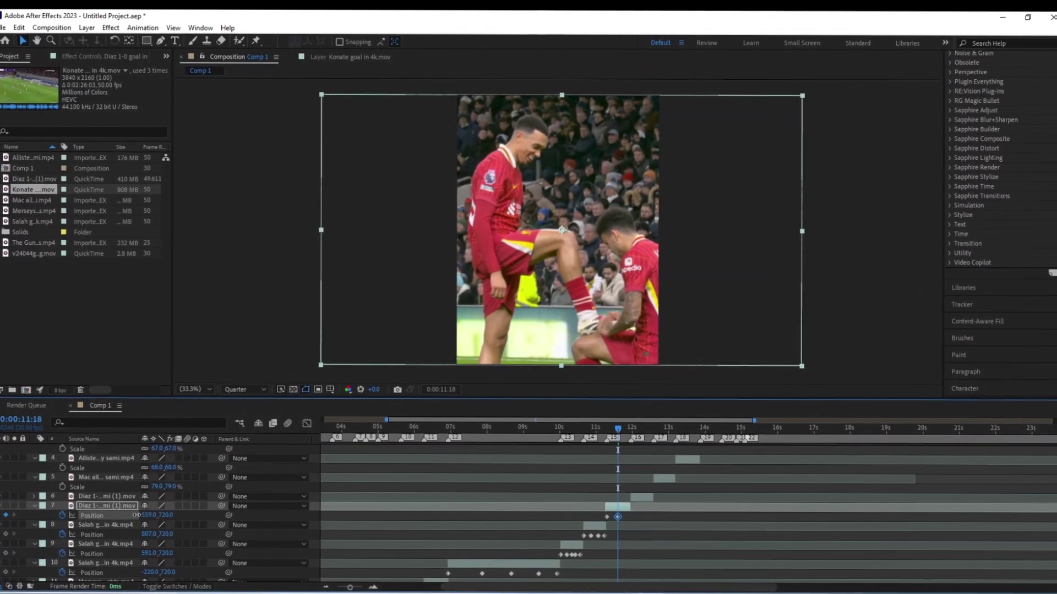
drag(135, 516, 118, 515)
key(Page_Down)
key(Page_Down)
key(Page_Down)
click(105, 496)
key(p)
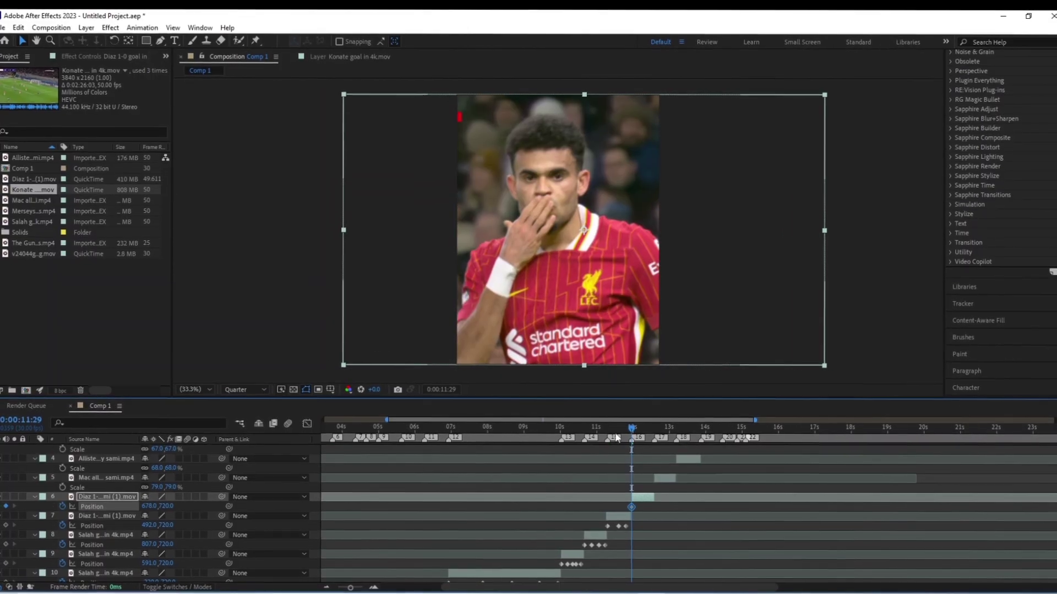
key(Left)
key(Left)
key(Left)
drag(640, 428, 651, 430)
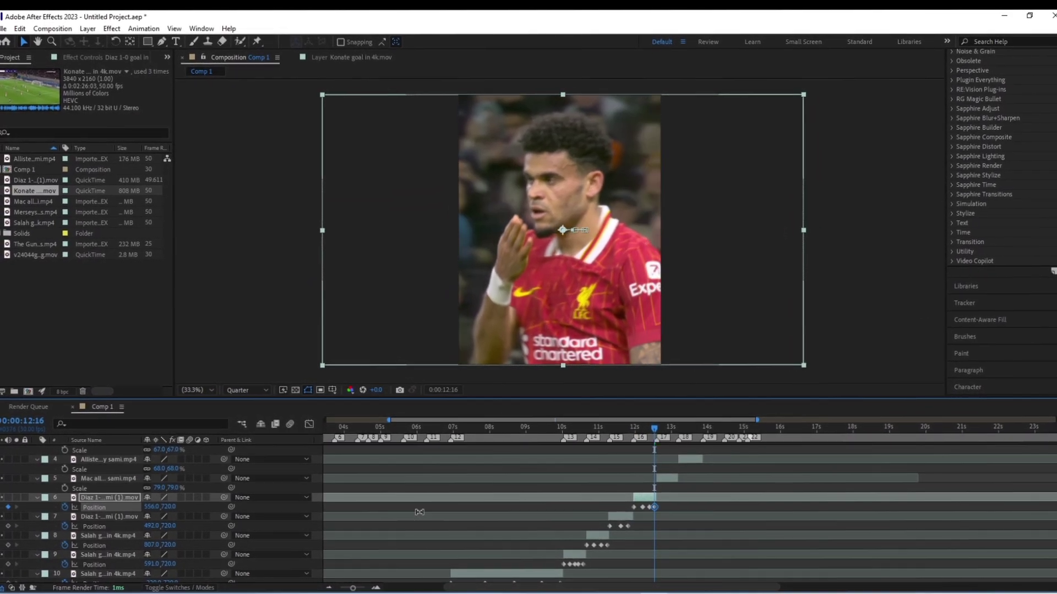
Step: Keyframe Position on the Mac Allister layer (x 371), layer 4 (x 645) and layer 2
click(667, 483)
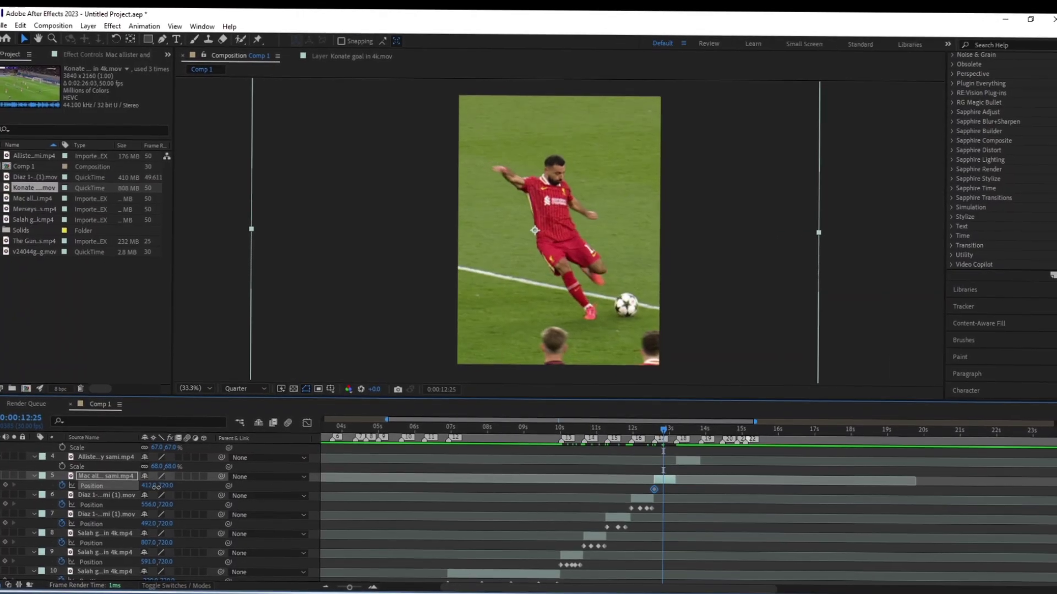
key(Right)
key(Right)
key(Right)
click(676, 461)
drag(155, 487, 130, 467)
key(Right)
key(Right)
key(Right)
scroll(722, 471, up, 2)
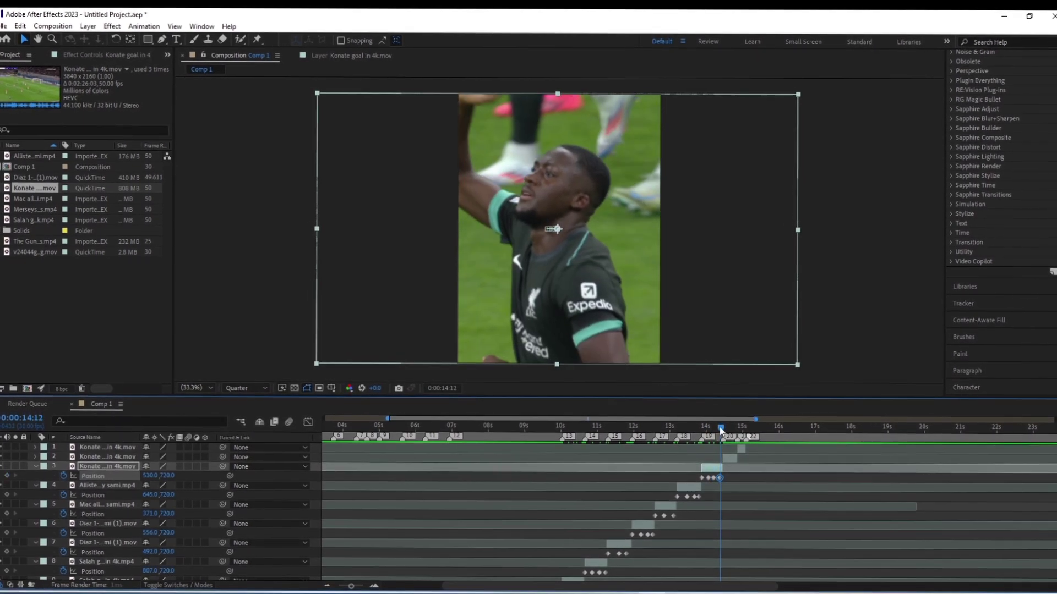
drag(722, 431, 734, 435)
key(ctrl+Up)
key(alt+shift+p)
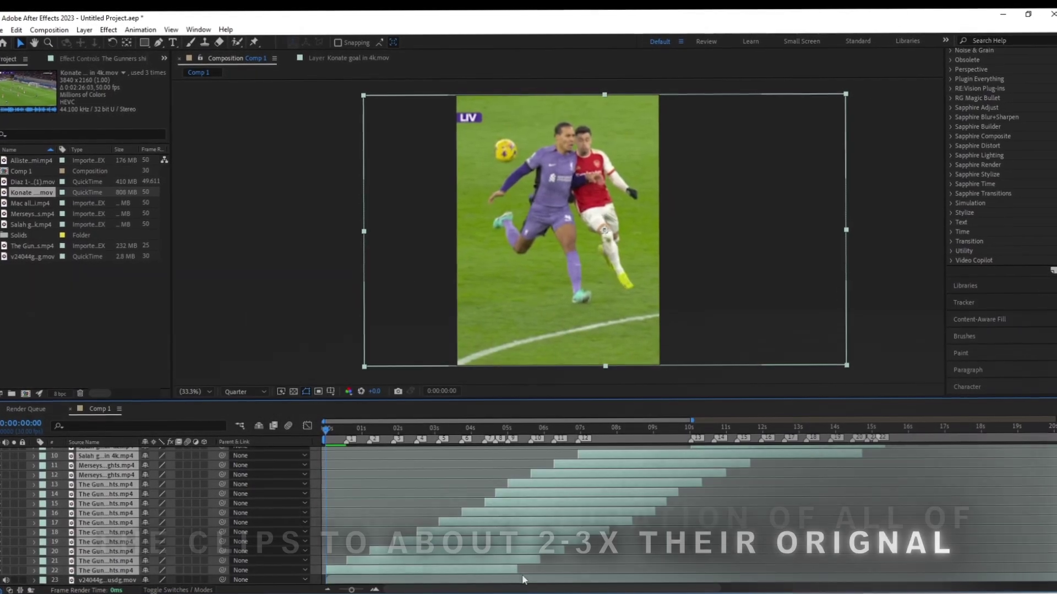
Step: Pre-compose the first four clip layers, starting from the opening clip, each into its own comp
click(456, 575)
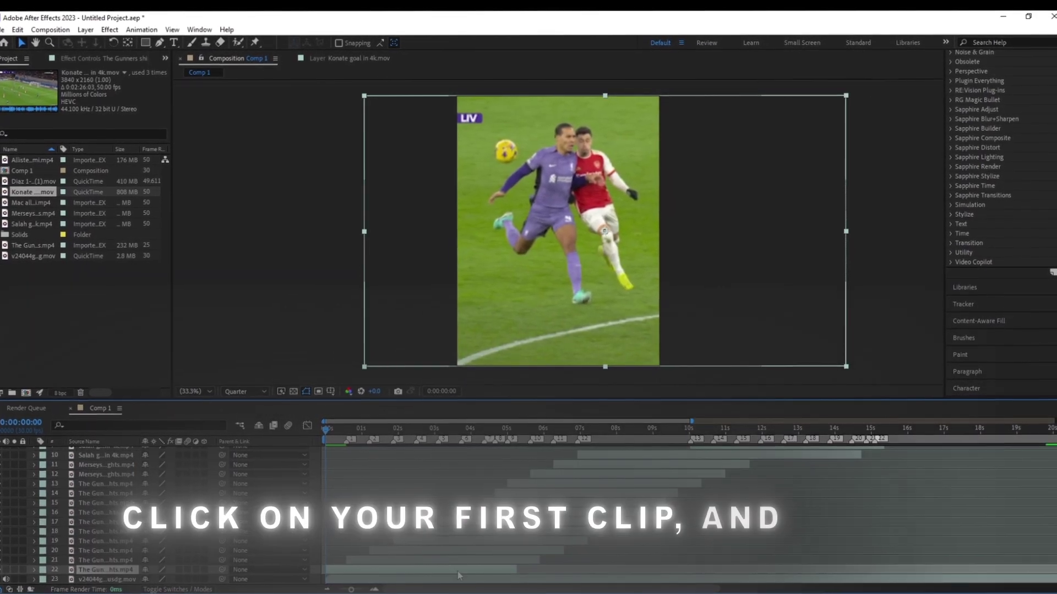
key(ctrl+shift+c)
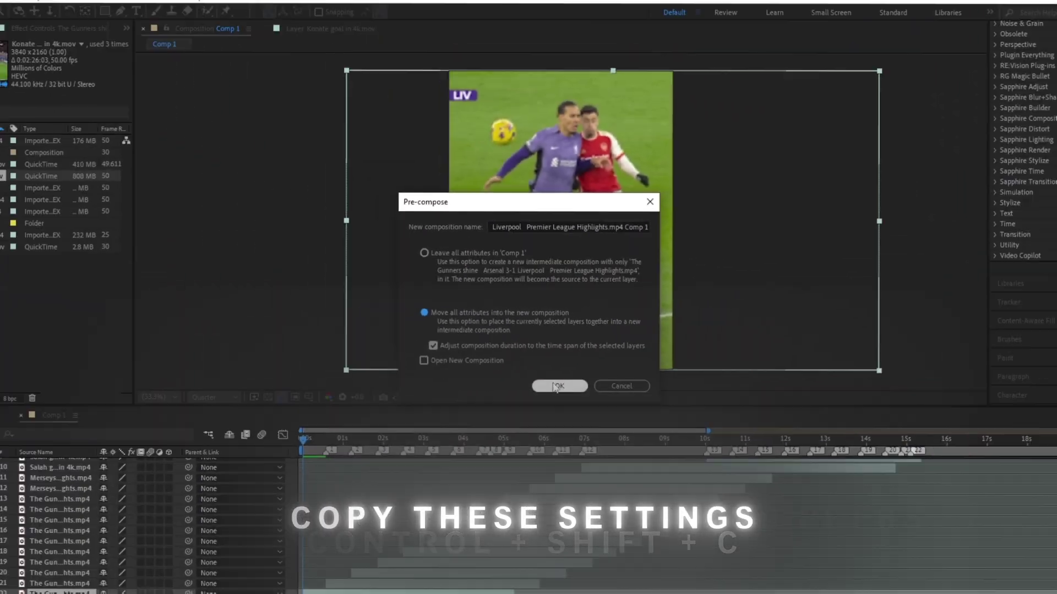
click(587, 457)
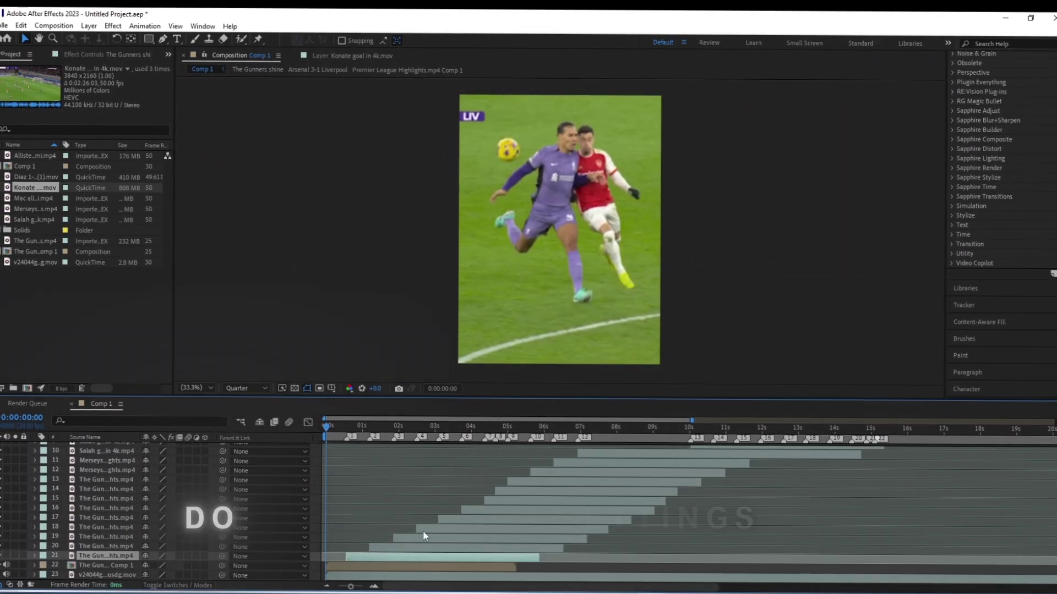
key(ctrl+shift+c)
click(557, 380)
click(392, 555)
key(ctrl+shift+c)
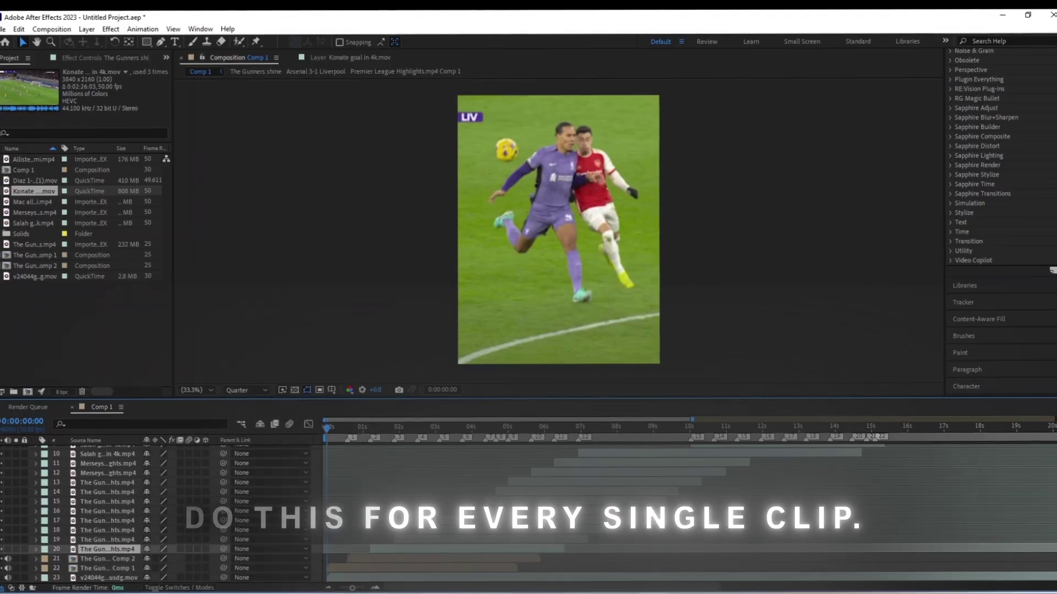
click(554, 377)
key(ctrl+shift+c)
click(554, 378)
click(104, 531)
Step: Pre-compose the remaining clip layers, through the Konate clips, into their own comps
key(ctrl+shift+c)
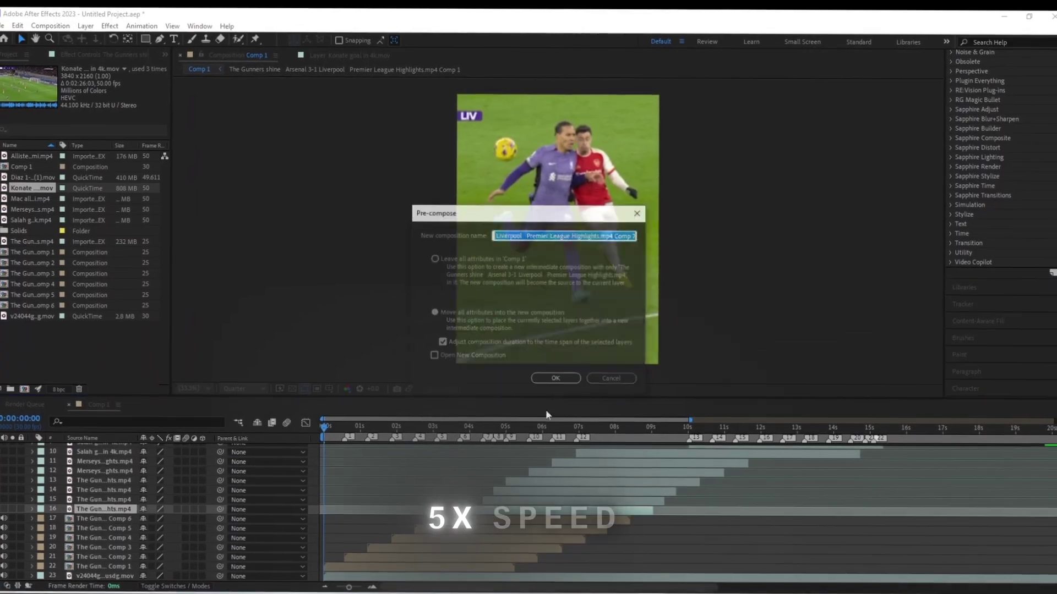
click(556, 380)
click(107, 475)
key(ctrl+shift+c)
click(555, 381)
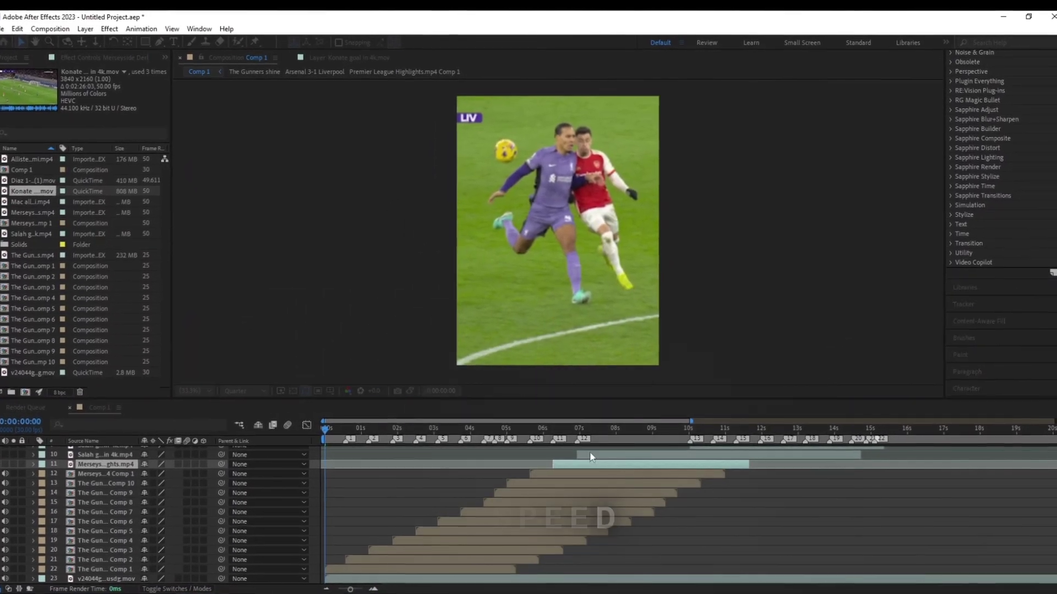
key(ctrl+shift+c)
click(569, 377)
key(ctrl+shift+c)
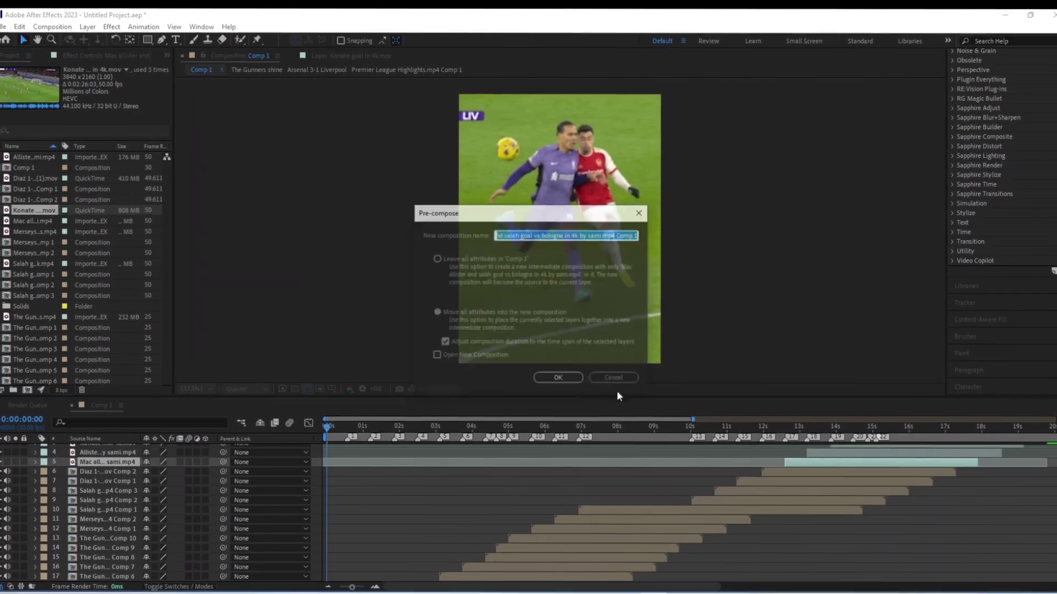
click(555, 378)
click(869, 455)
scroll(394, 504, down, 3)
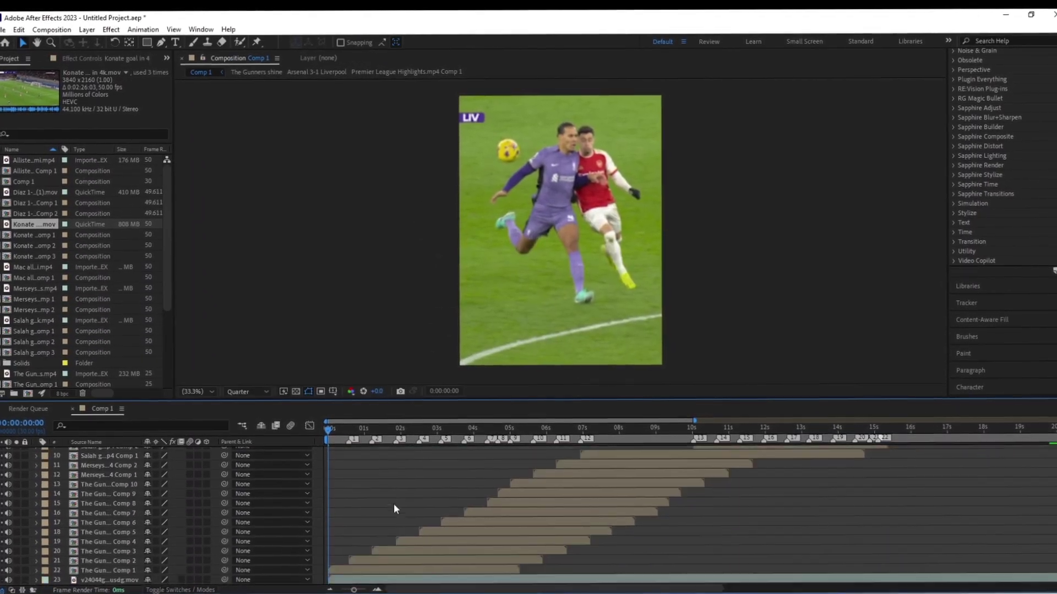
Step: Select all layers and drag their out-points left to leave short beat-length stubs
key(ctrl+a)
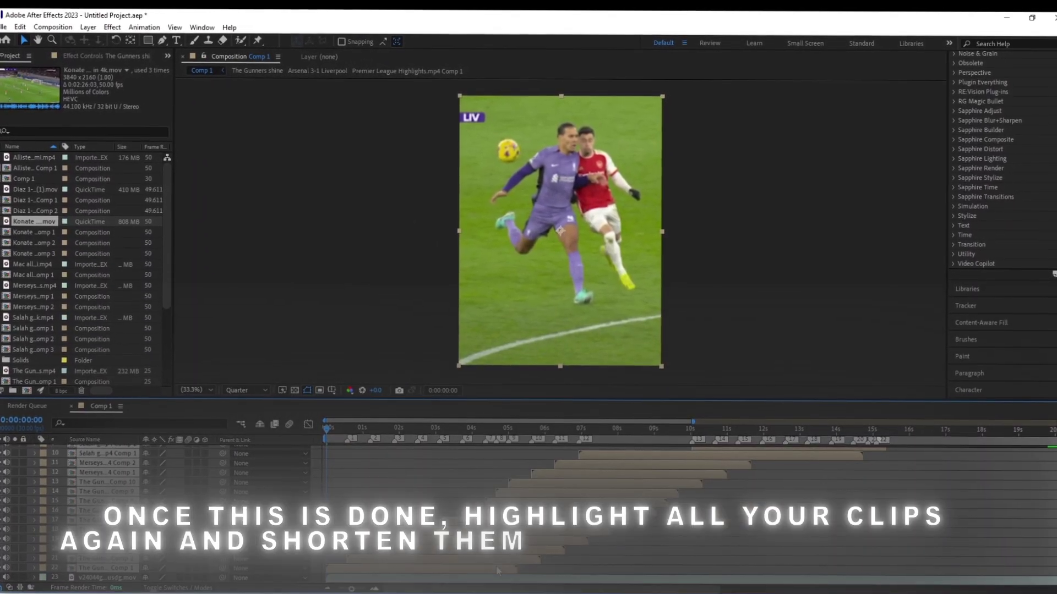
drag(517, 568, 345, 575)
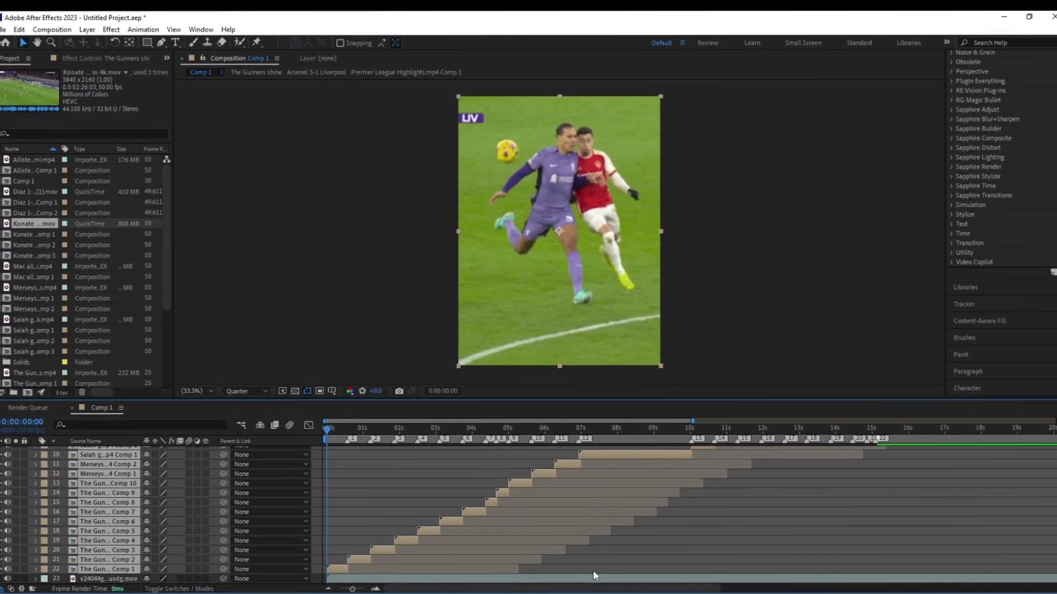
click(592, 570)
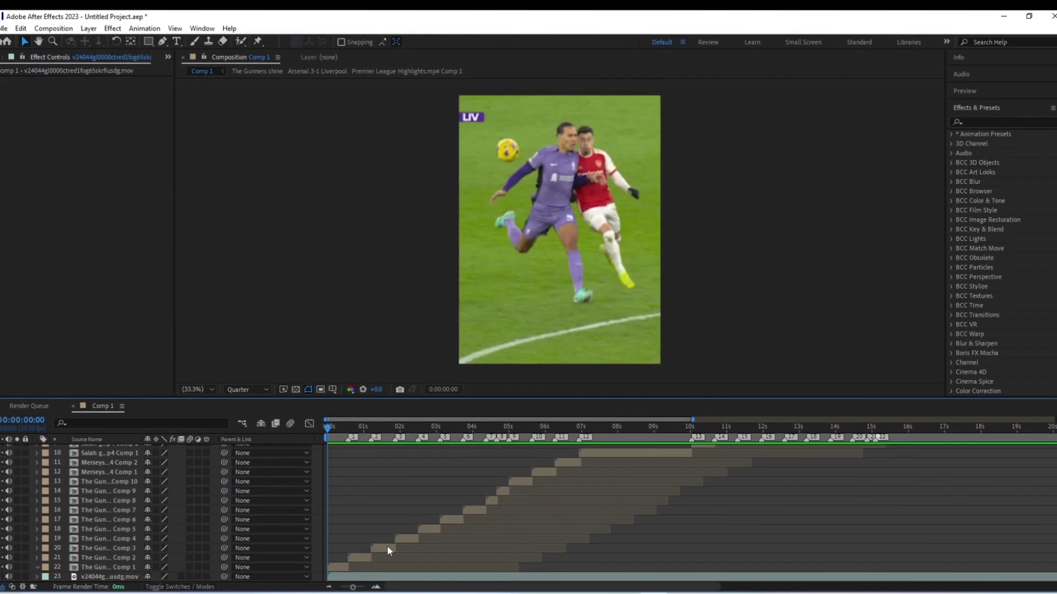
Step: Apply Twixtor to layer 22 with Contrast/Edge Enhance Image Prep, Motion Weighted Blend and Smart Blend
click(338, 563)
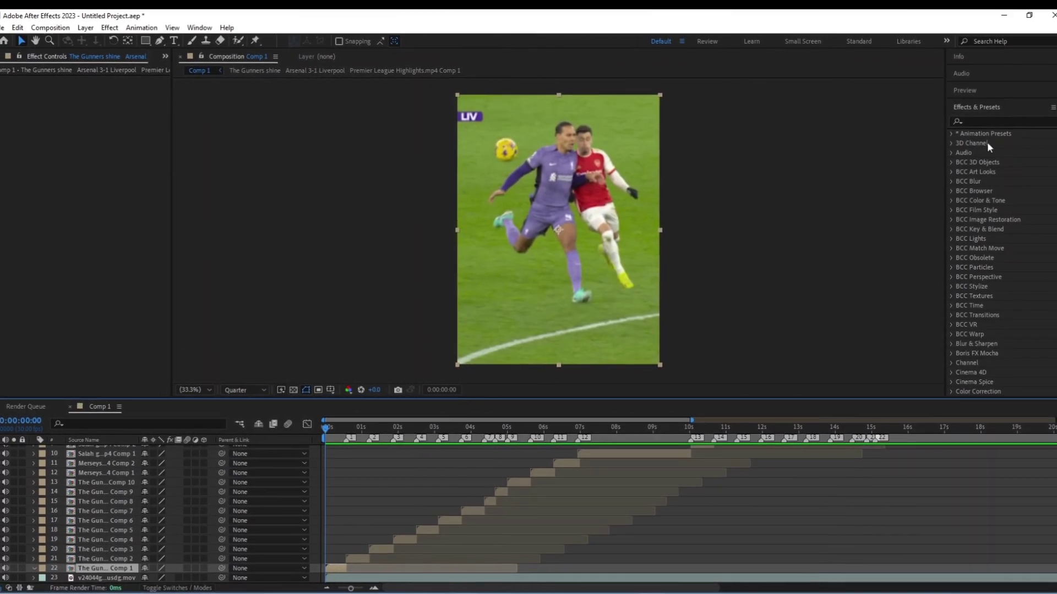
click(984, 120)
text(twix)
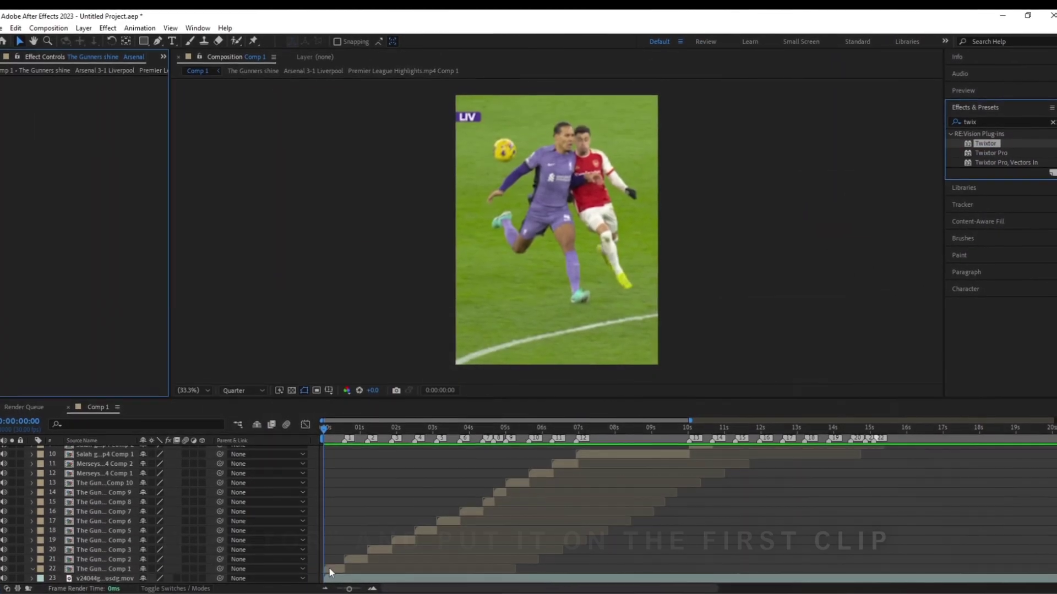
drag(886, 159, 328, 566)
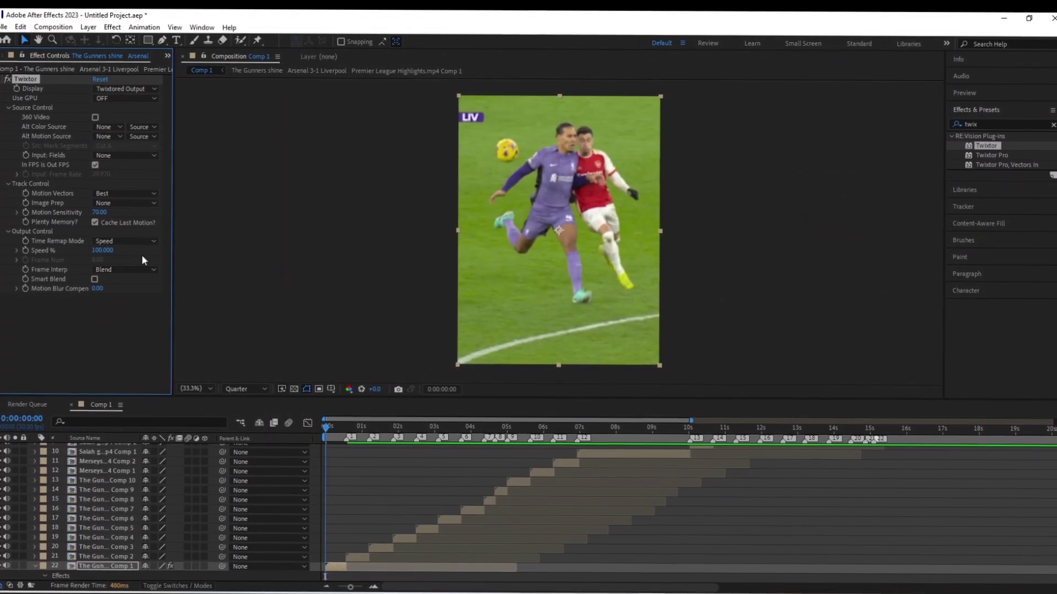
key(ctrl+c)
click(131, 206)
click(124, 233)
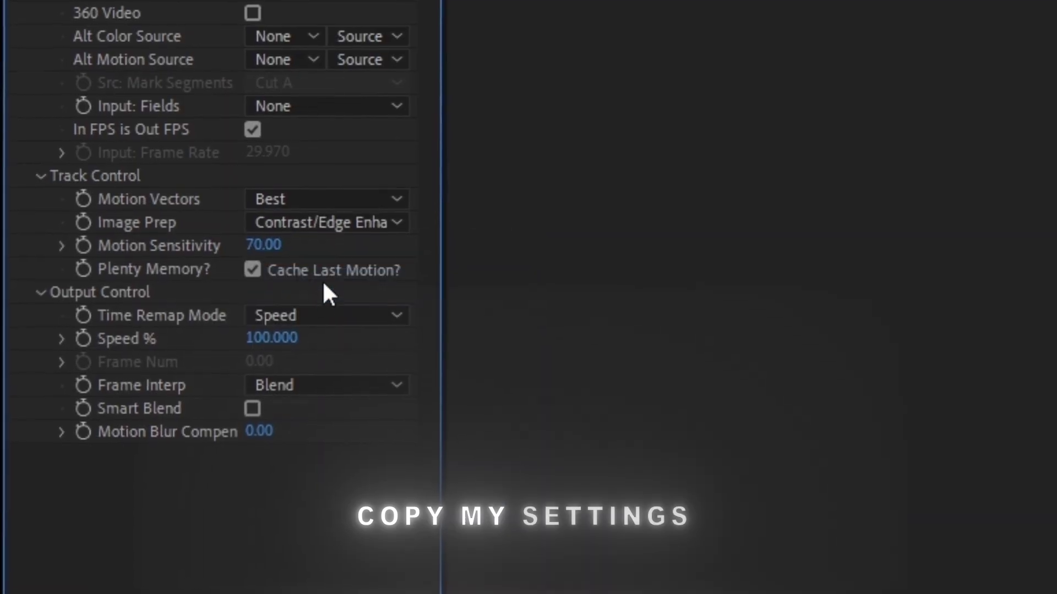
click(313, 385)
click(315, 477)
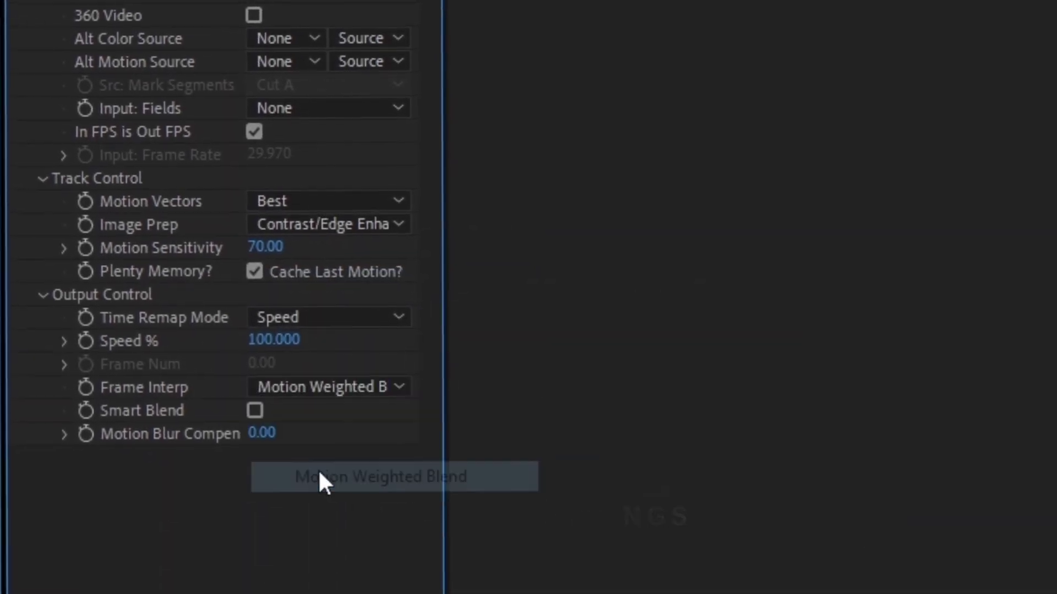
click(255, 410)
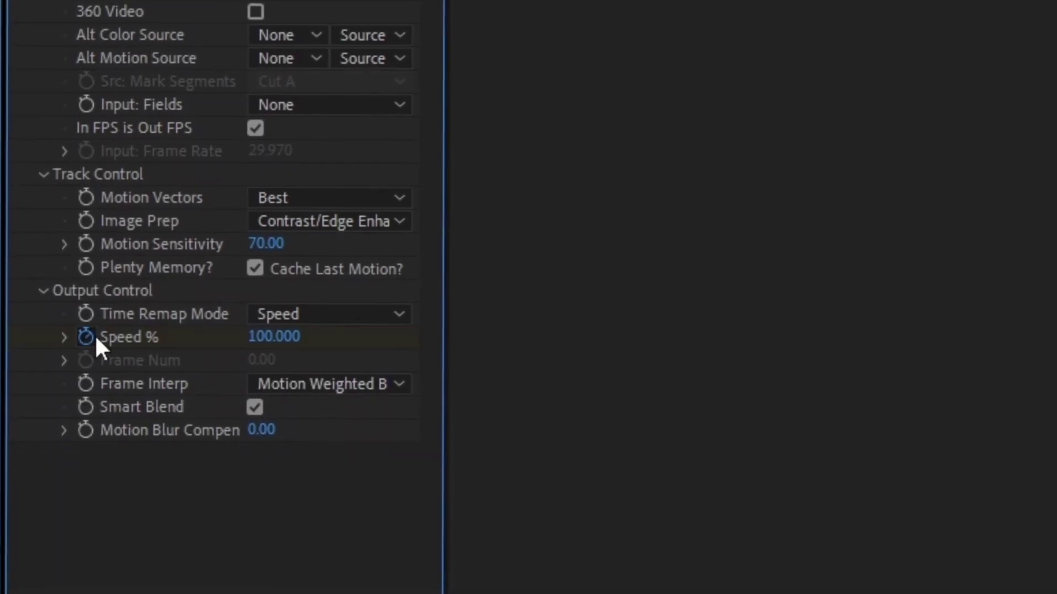
Step: Keyframe Twixtor Speed % at 155, 30 mid-clip and 155 at the end, then scrub to check
click(277, 341)
text(5)
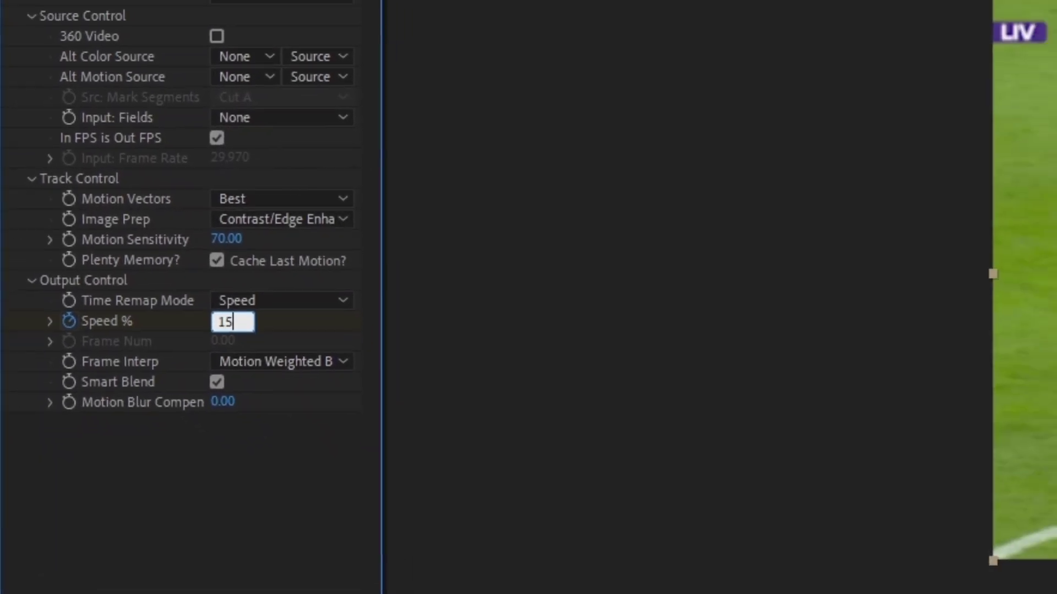
text(5)
key(Return)
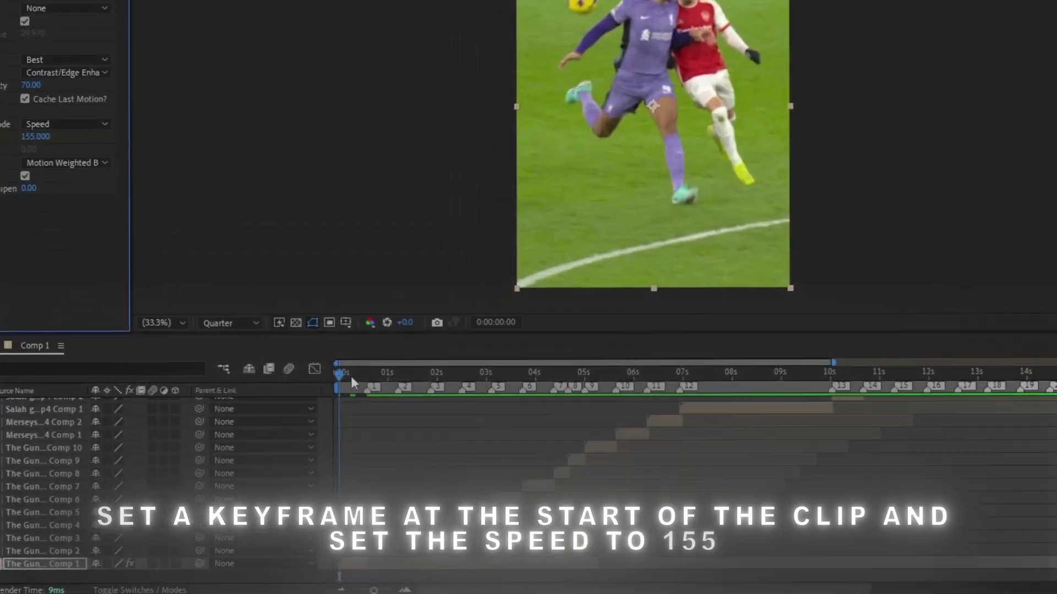
drag(398, 475, 410, 478)
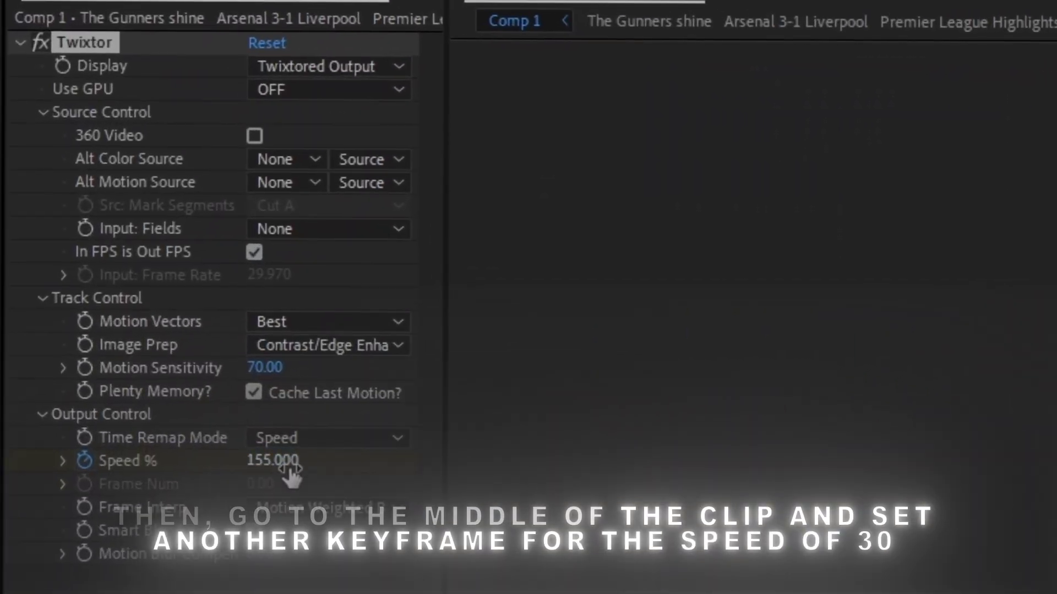
click(193, 366)
text(30)
key(Return)
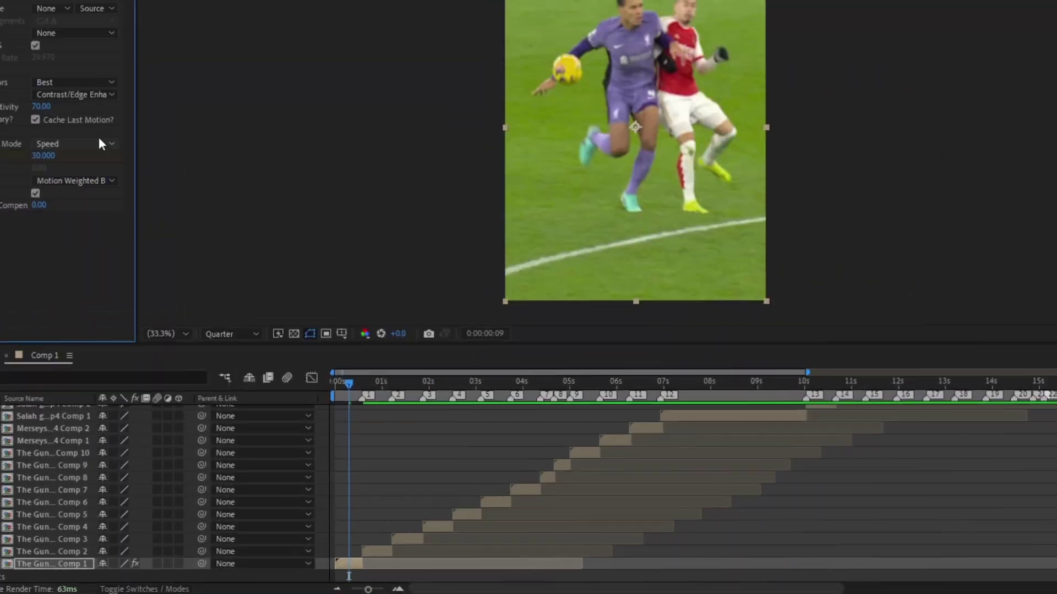
drag(432, 160, 432, 173)
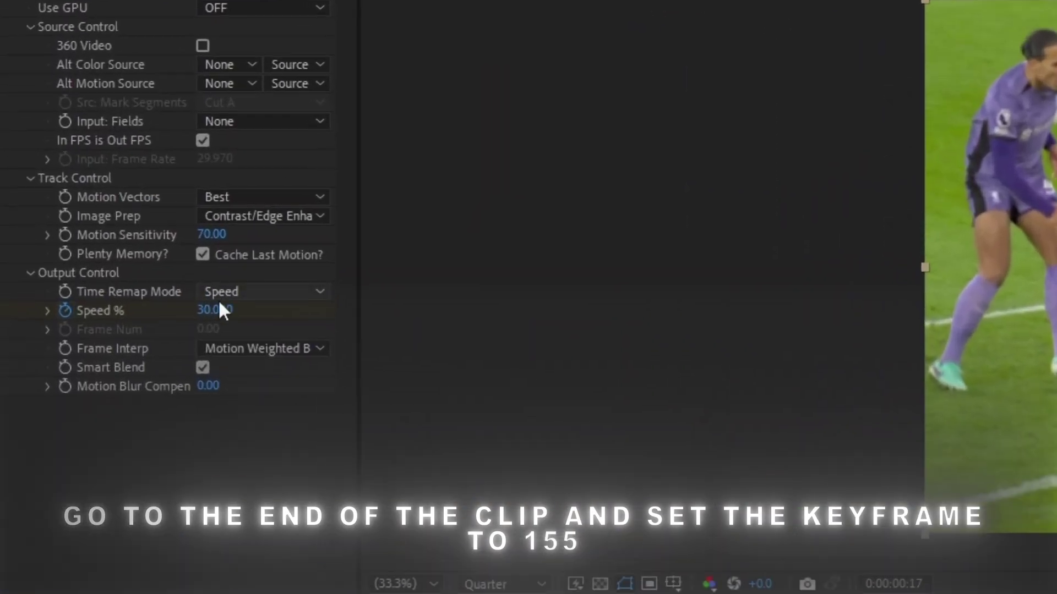
click(272, 342)
text(155)
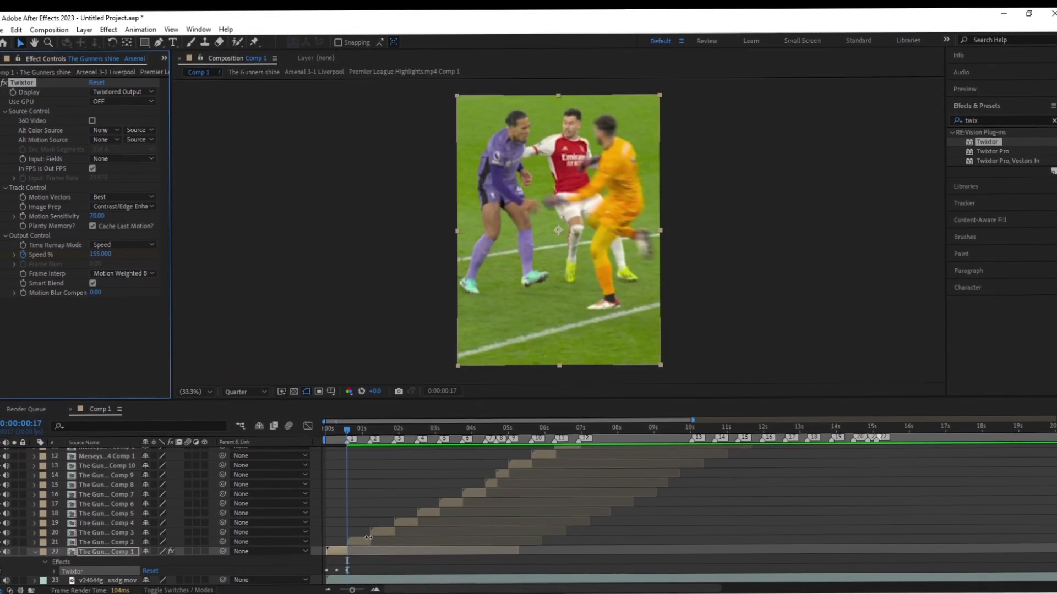
key(Home)
scroll(361, 563, up, 5)
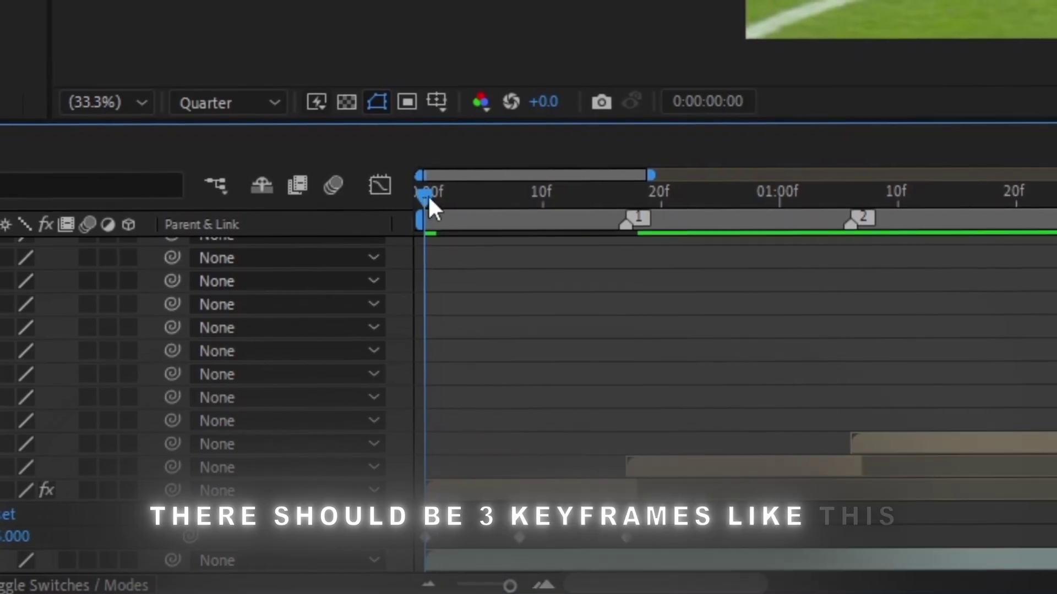
mouse_move(429, 207)
mouse_down()
mouse_move(490, 197)
mouse_move(426, 198)
mouse_up()
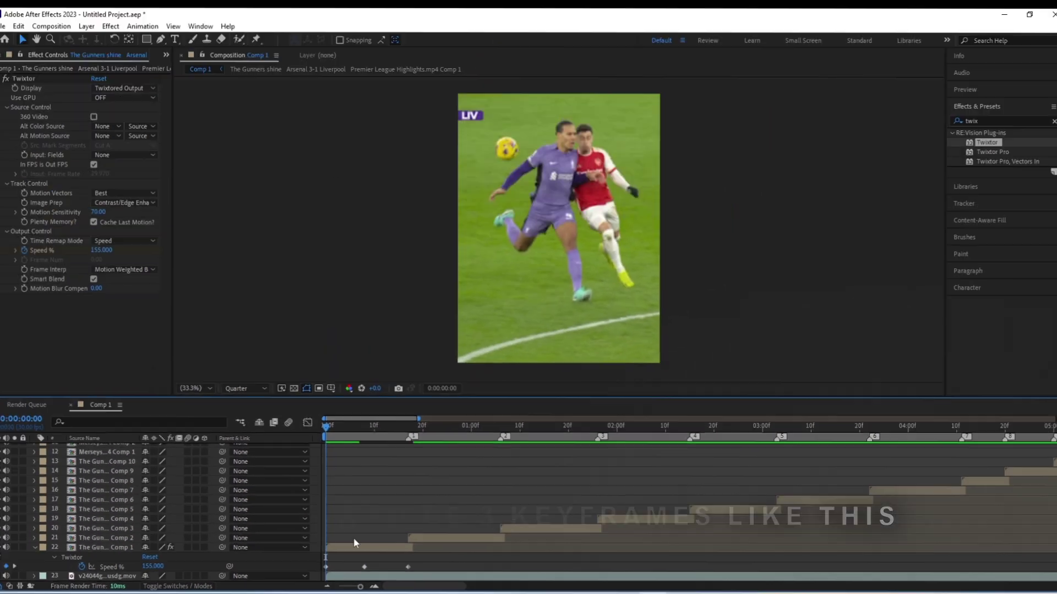
click(351, 547)
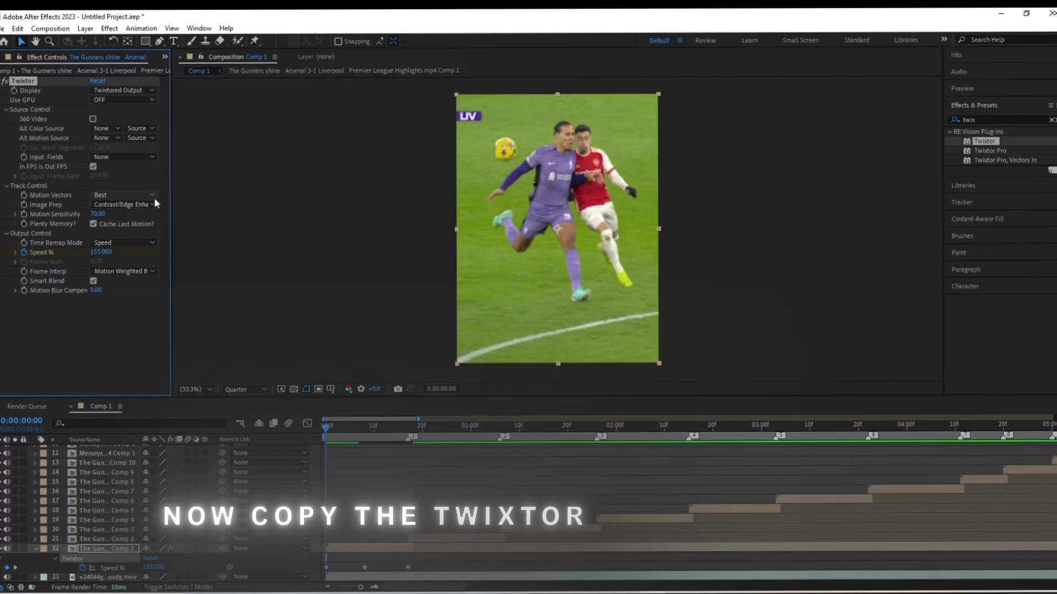
Step: Give the second and third clips the Twixtor ramp, stretching the three Speed keyframes to clip length
click(410, 428)
click(434, 539)
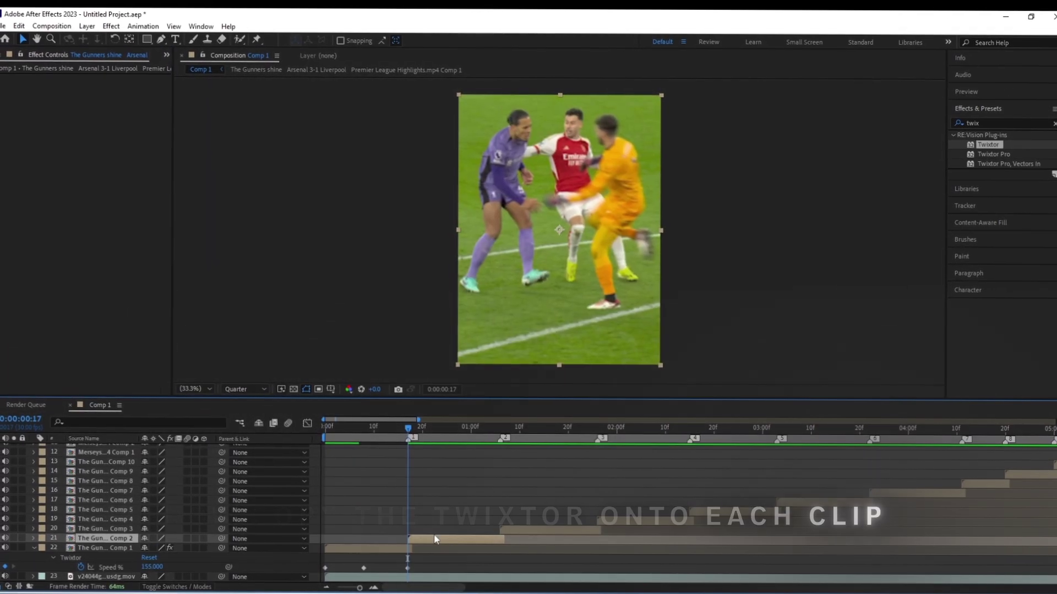
click(499, 429)
click(537, 529)
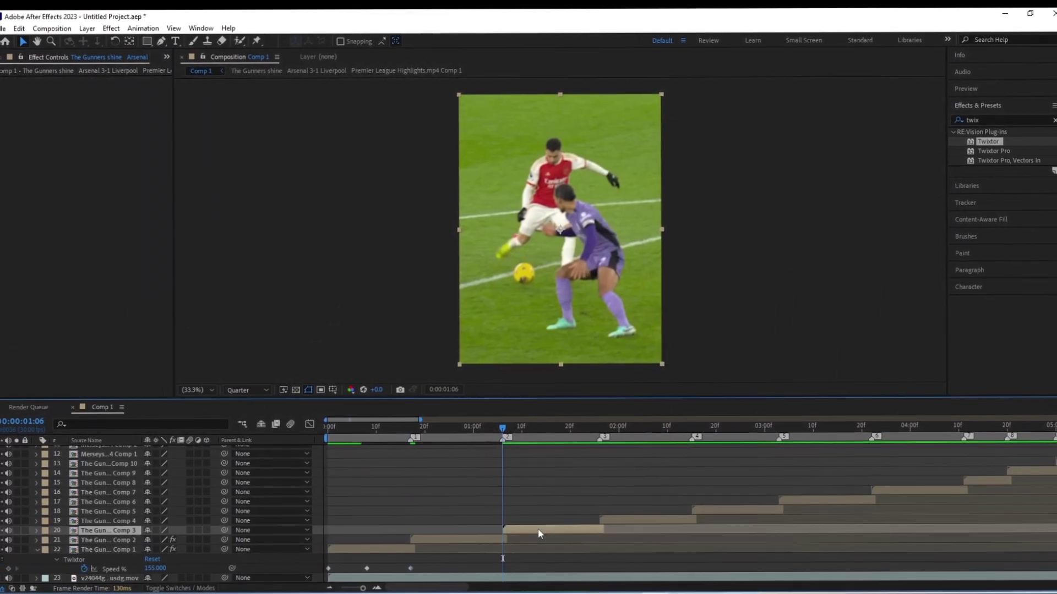
key(u)
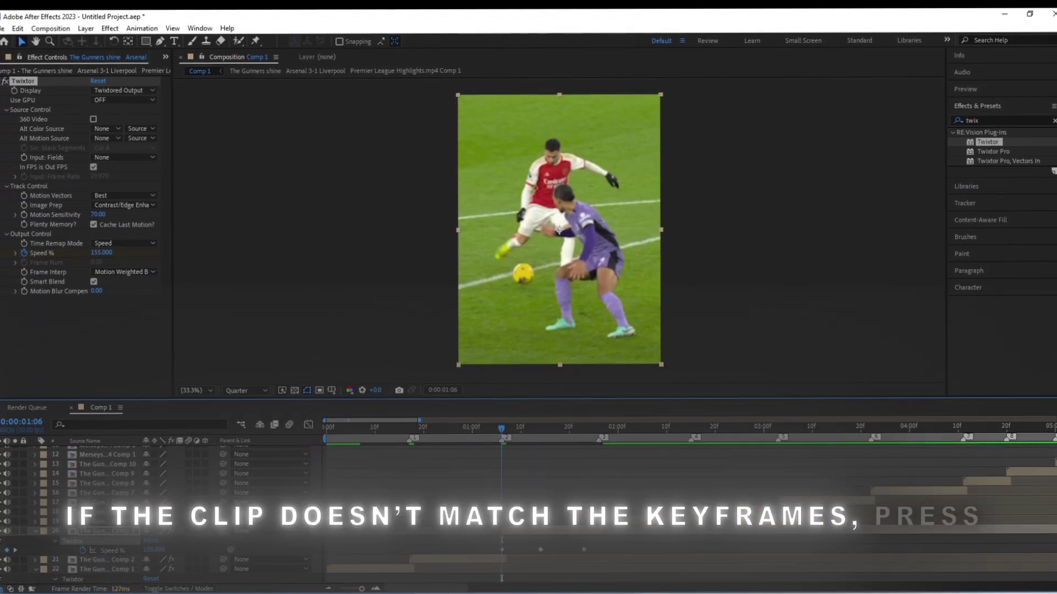
drag(488, 546, 598, 551)
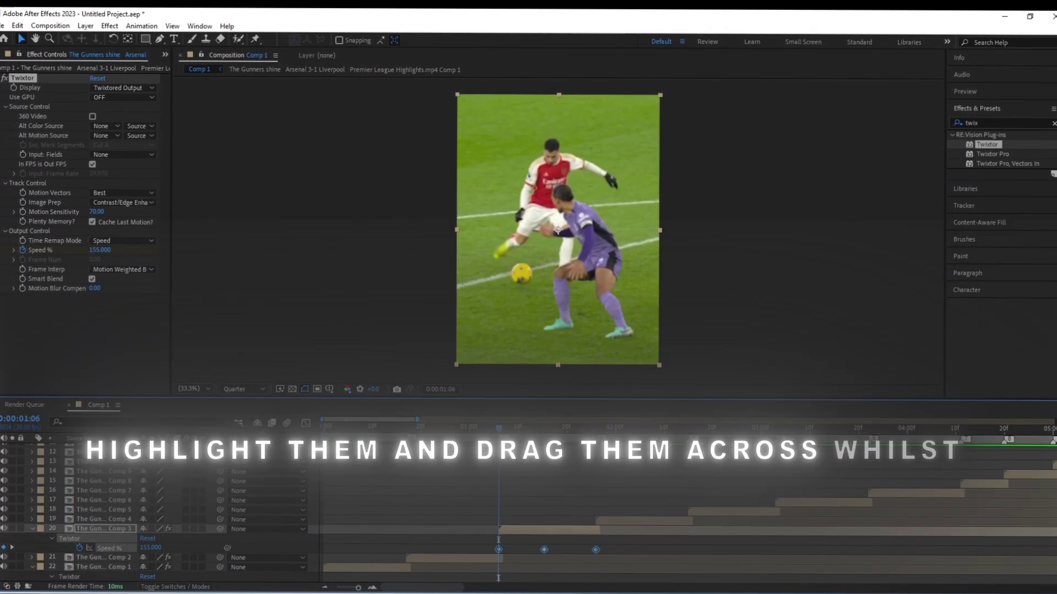
click(597, 430)
click(619, 521)
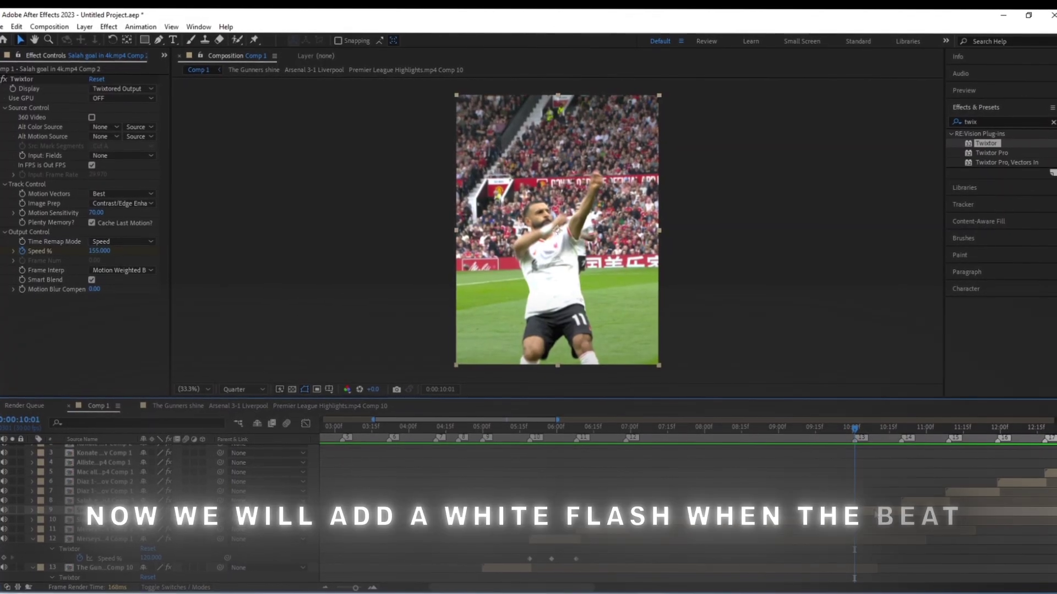
Step: Create a new solid layer coloured white
key(ctrl+y)
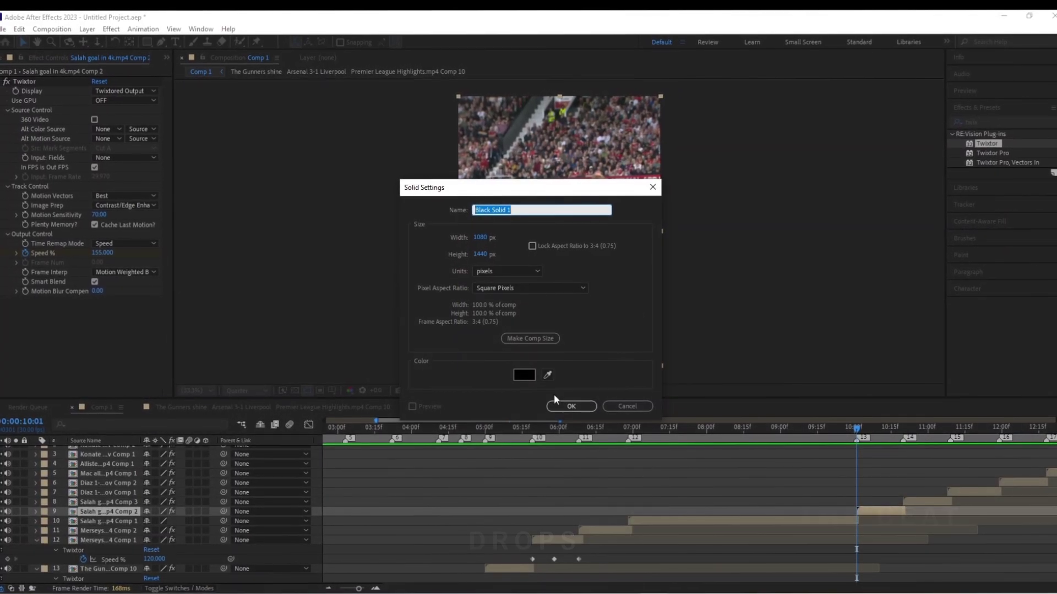
click(524, 374)
drag(528, 379, 397, 237)
click(642, 239)
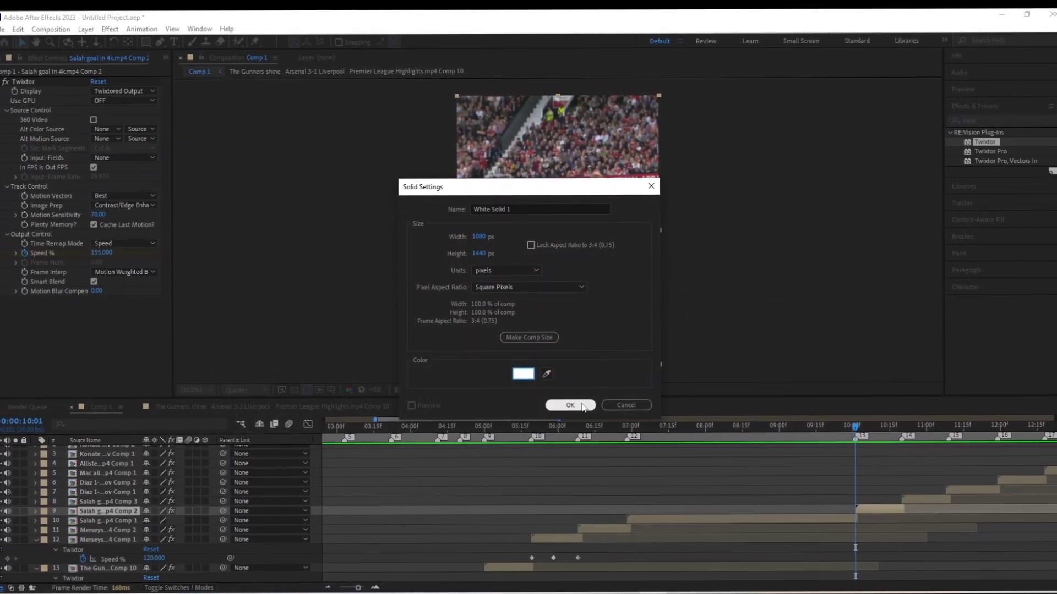
click(570, 405)
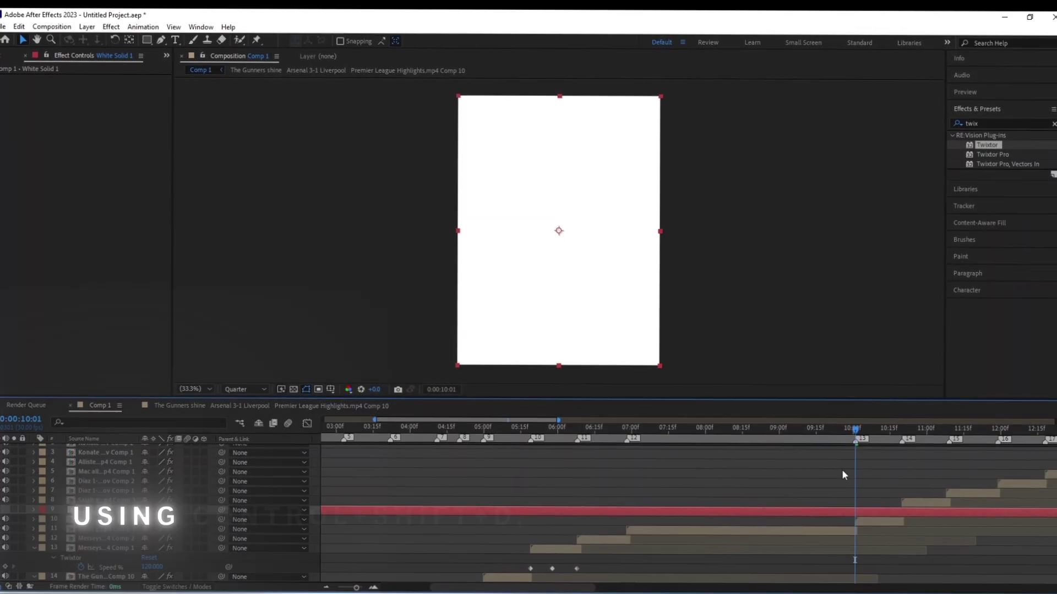
Step: Split the white solid, delete the leftover piece and trim its out point to 10:20
key(ctrl+shift+d)
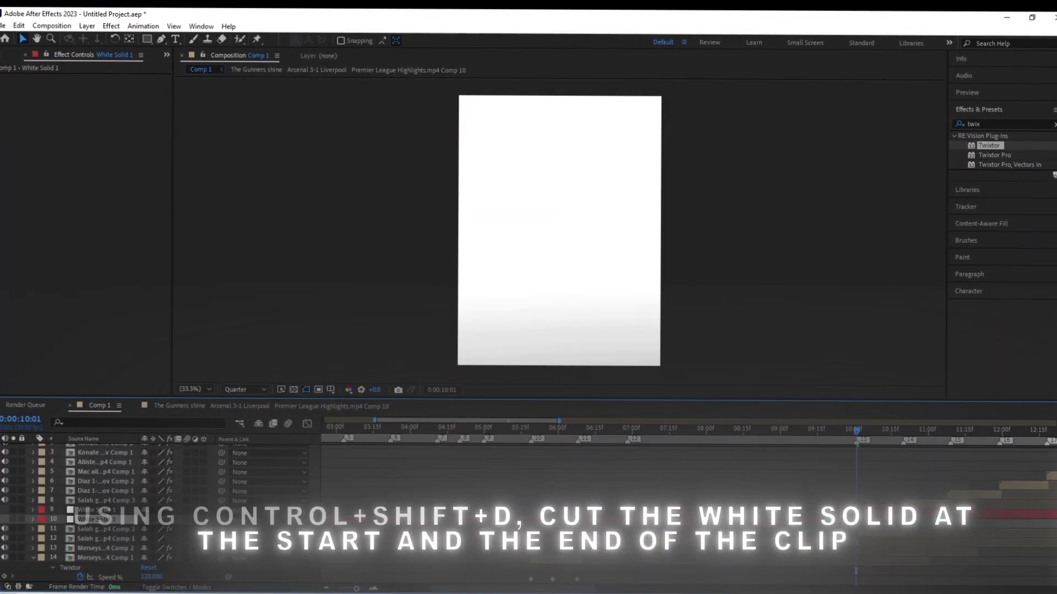
key(Delete)
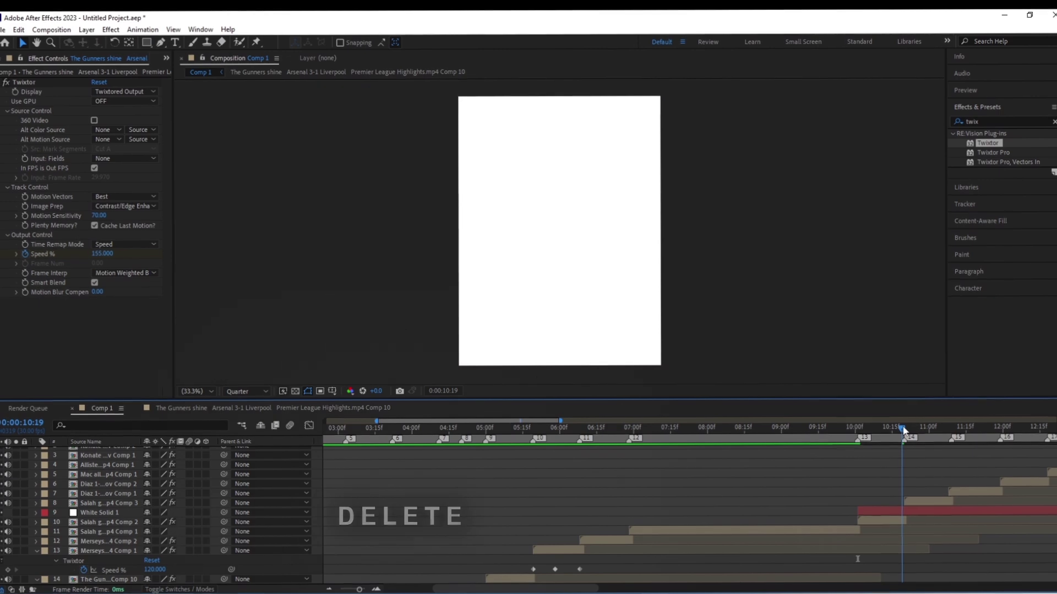
click(903, 430)
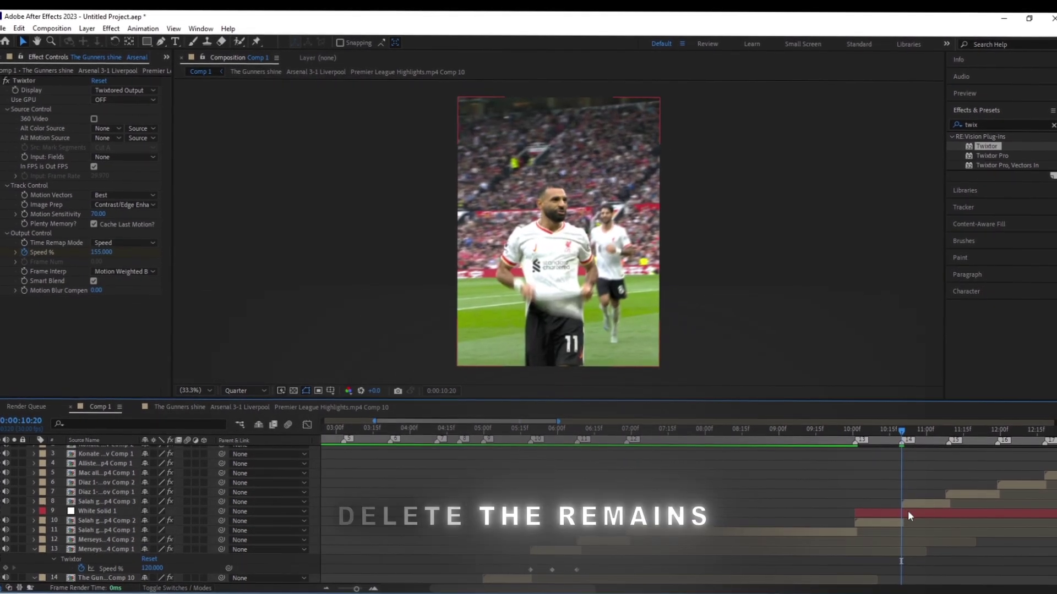
key(alt+bracketright)
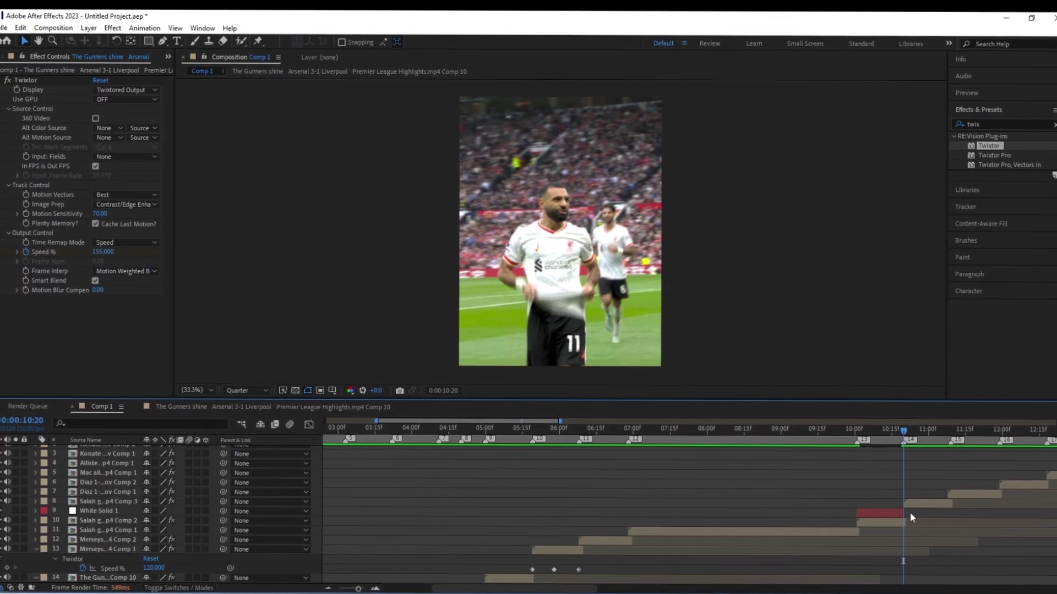
click(878, 511)
Step: Keyframe the white solid's Opacity from 100% at its start to 0% at 10:11, then preview from 9:04
key(t)
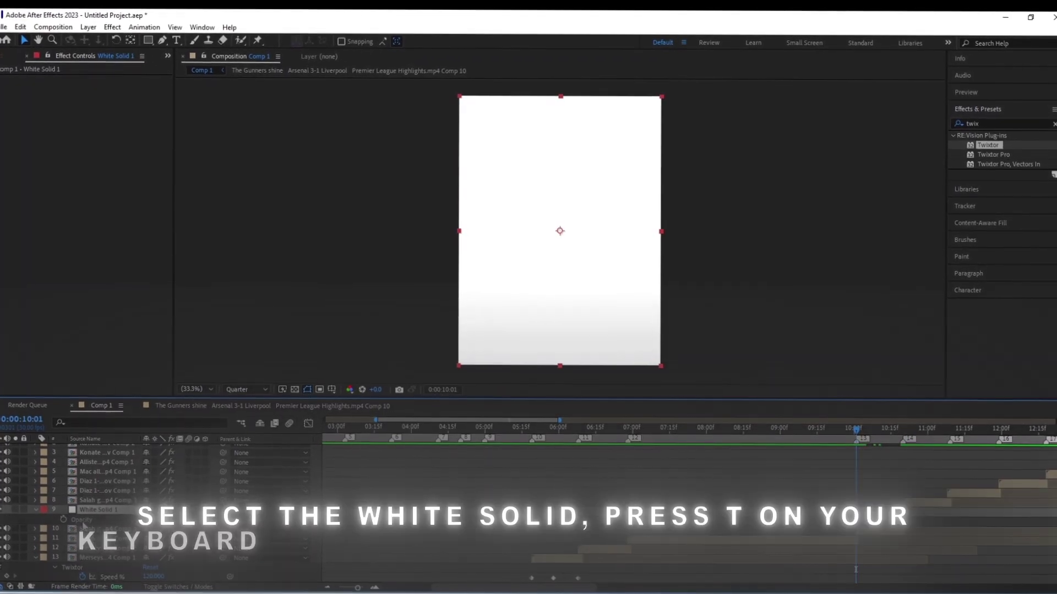
click(64, 520)
click(859, 429)
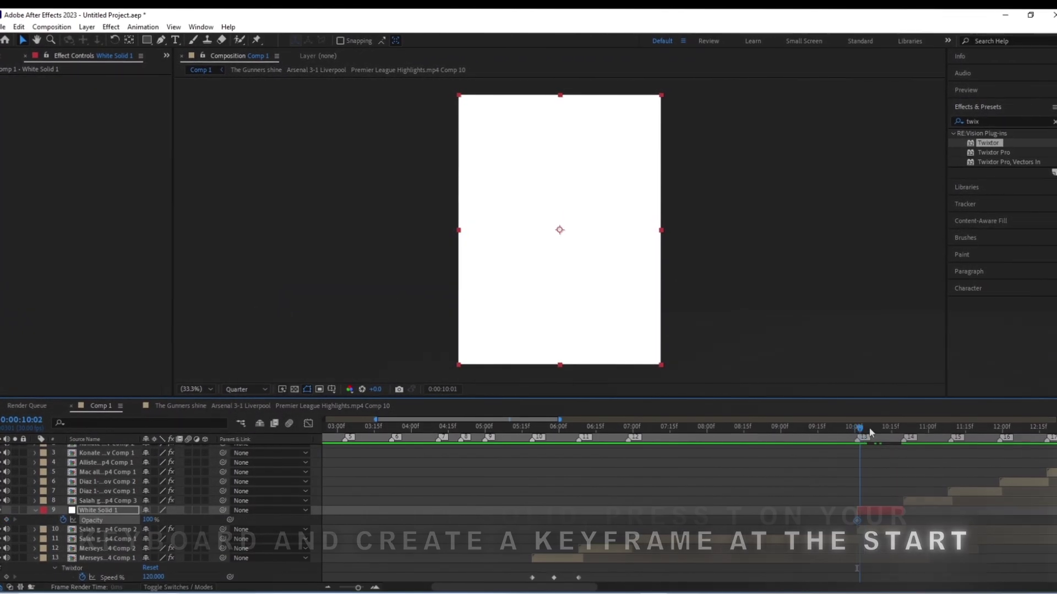
click(880, 428)
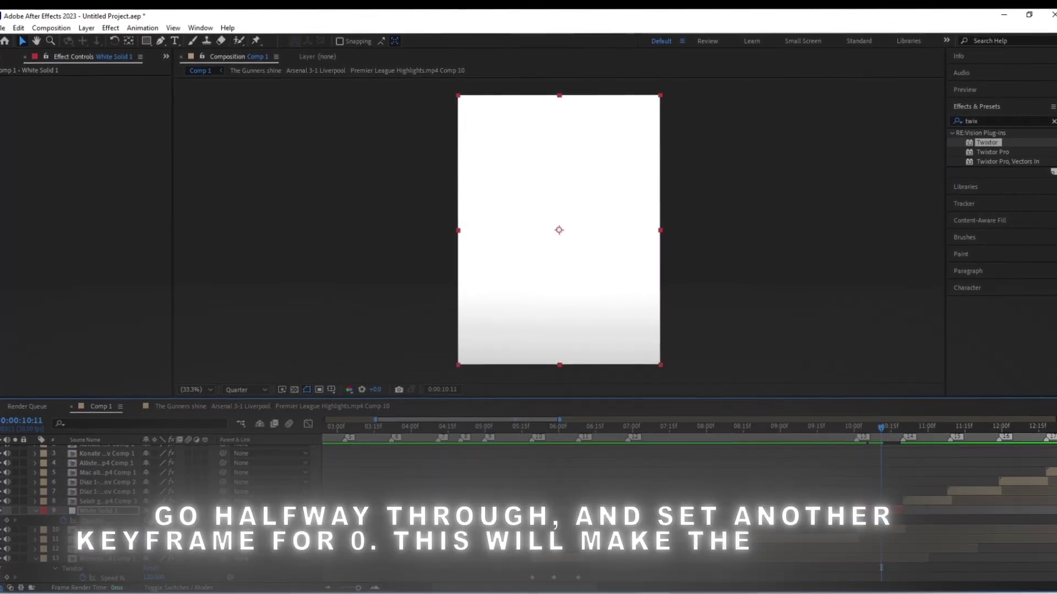
drag(150, 520, 74, 520)
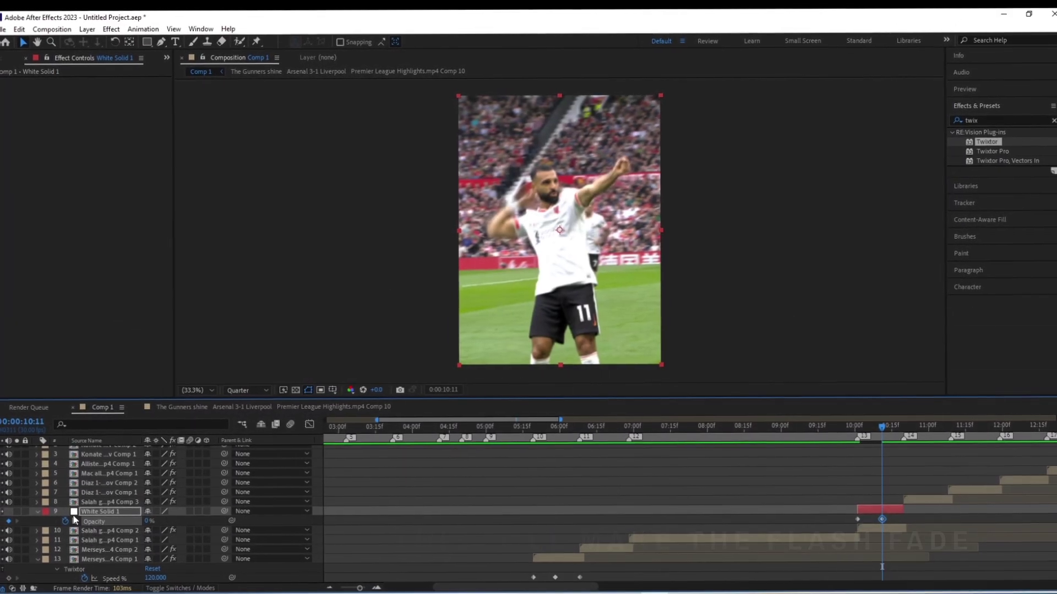
click(790, 434)
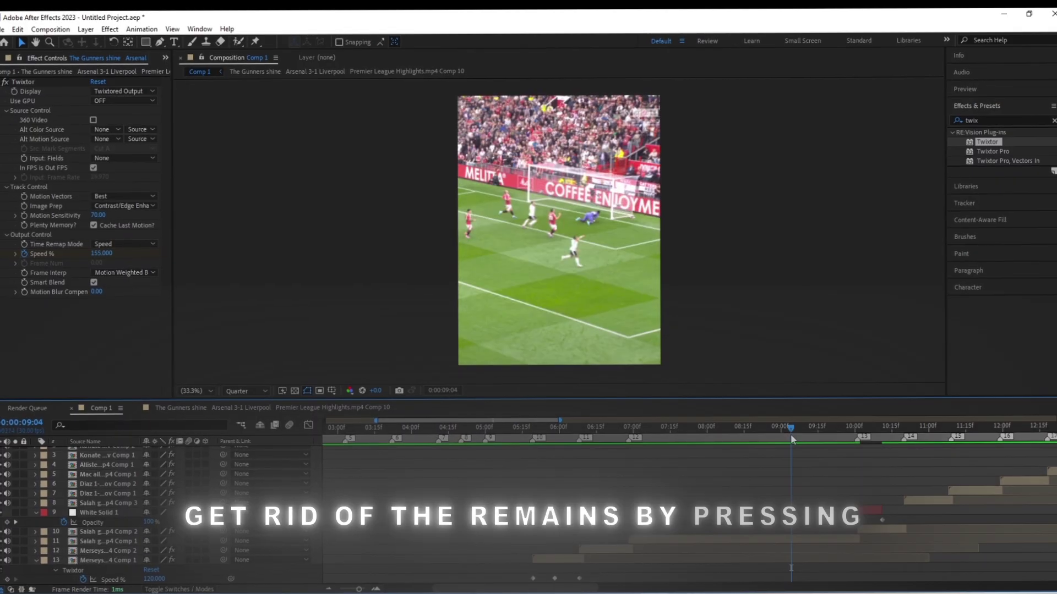
key(space)
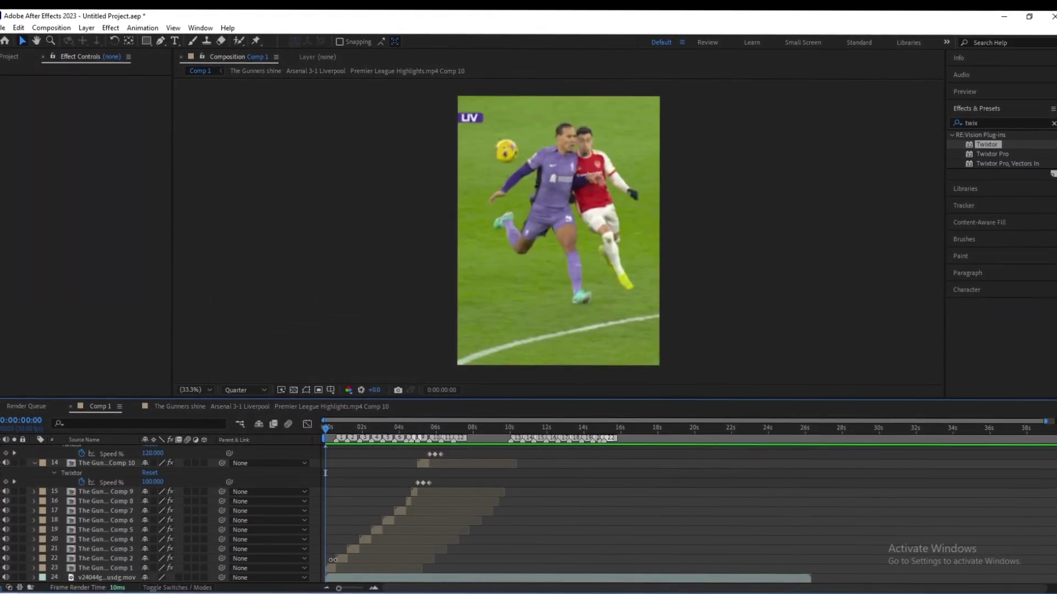
click(331, 568)
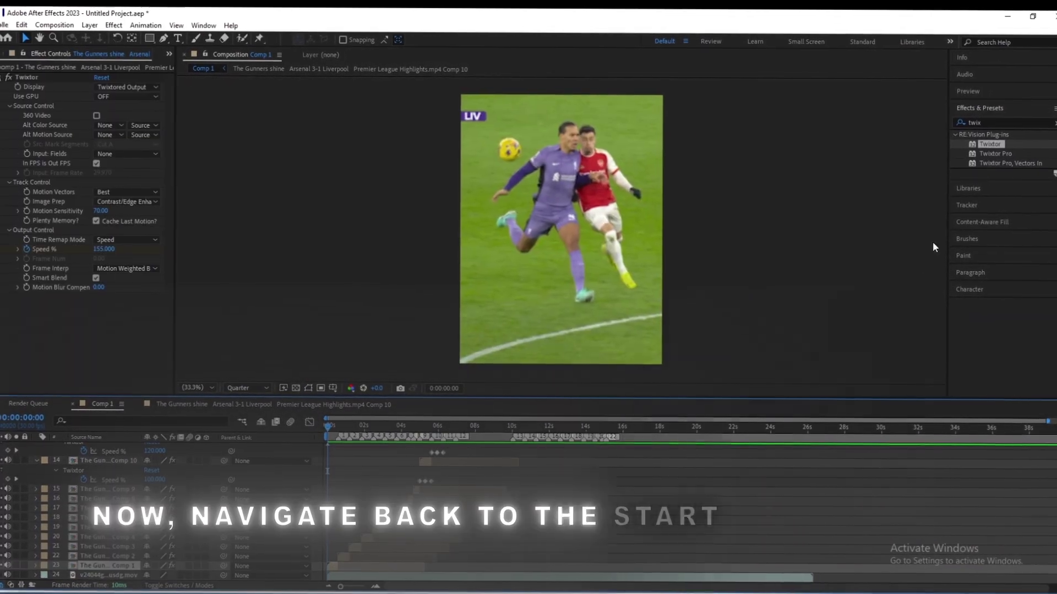
Step: Search 's_blur' and apply S_BlurMoCurves to the opening clip, showing its Z Dist keyframe
click(976, 120)
double_click(977, 122)
text(s_b)
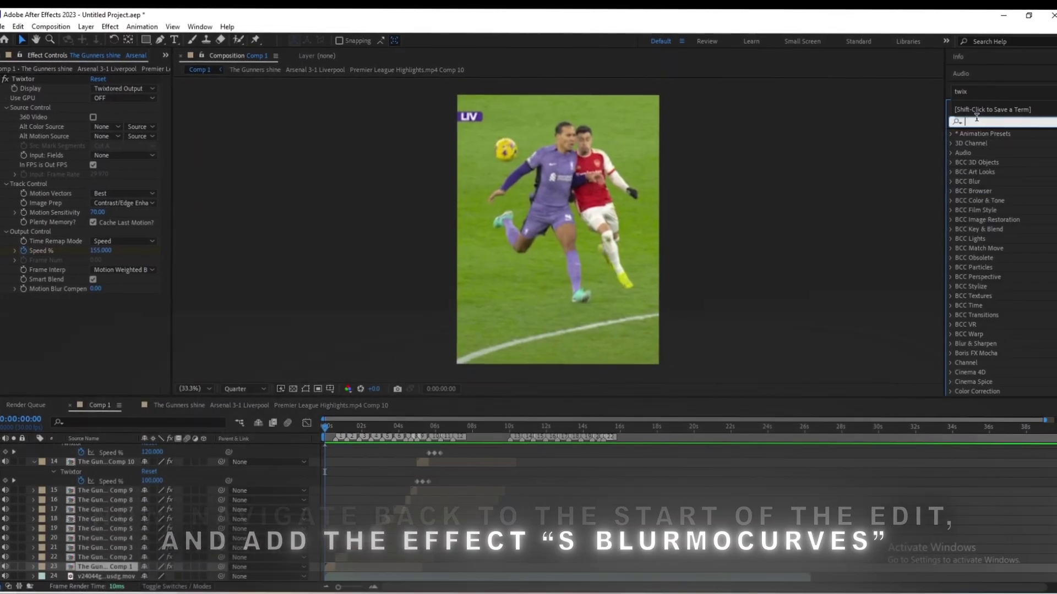
text(lu)
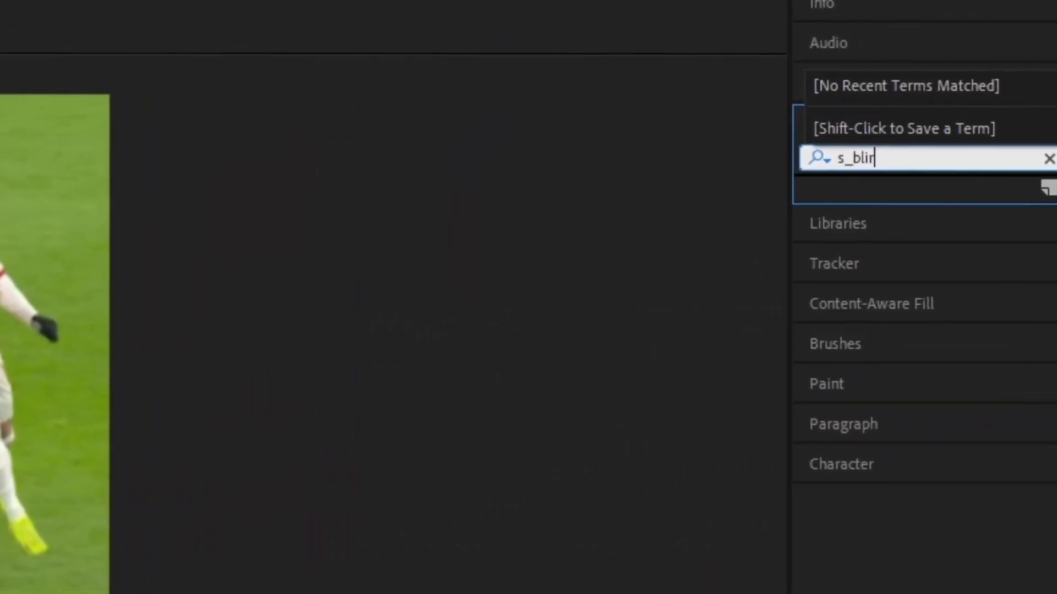
text(r)
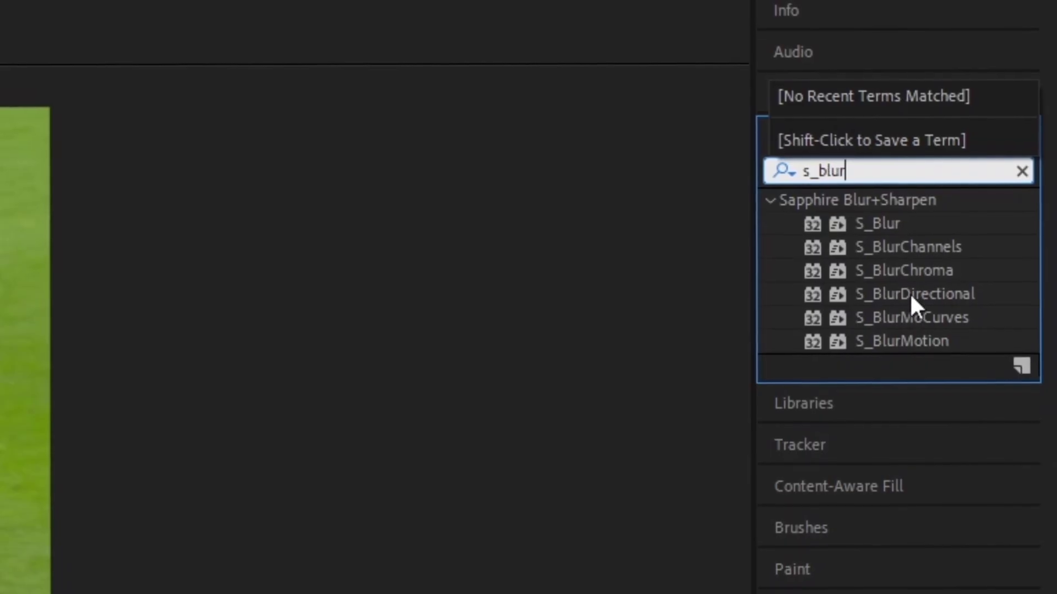
drag(911, 318, 329, 566)
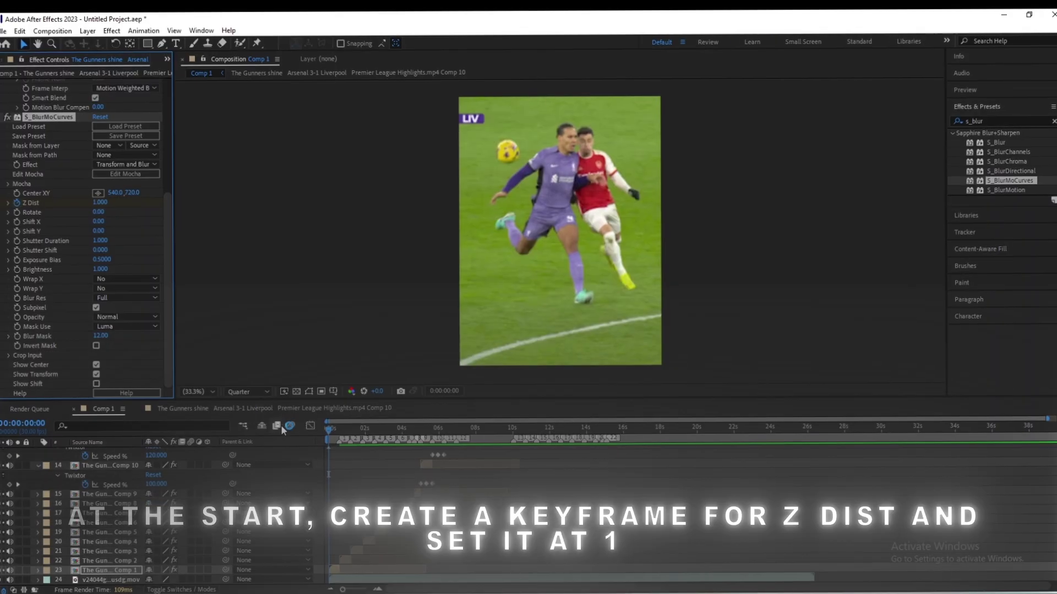
key(u)
scroll(391, 514, down, 2)
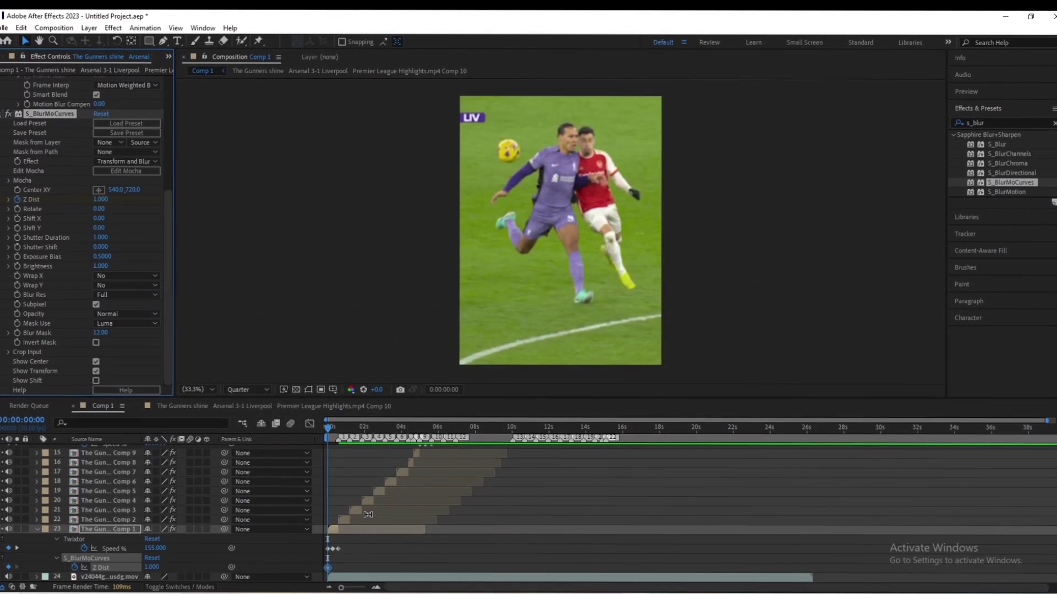
Step: Move the Z Dist keyframe to frame 17, set Z Dist 0.8 at 0:00, and select both keyframes
scroll(368, 515, up, 5)
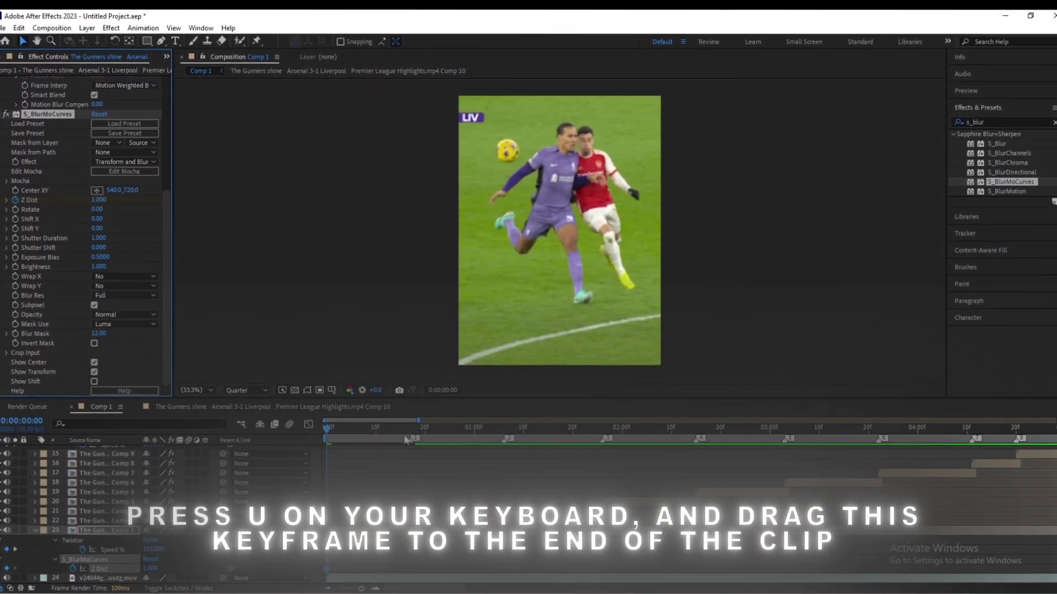
click(407, 427)
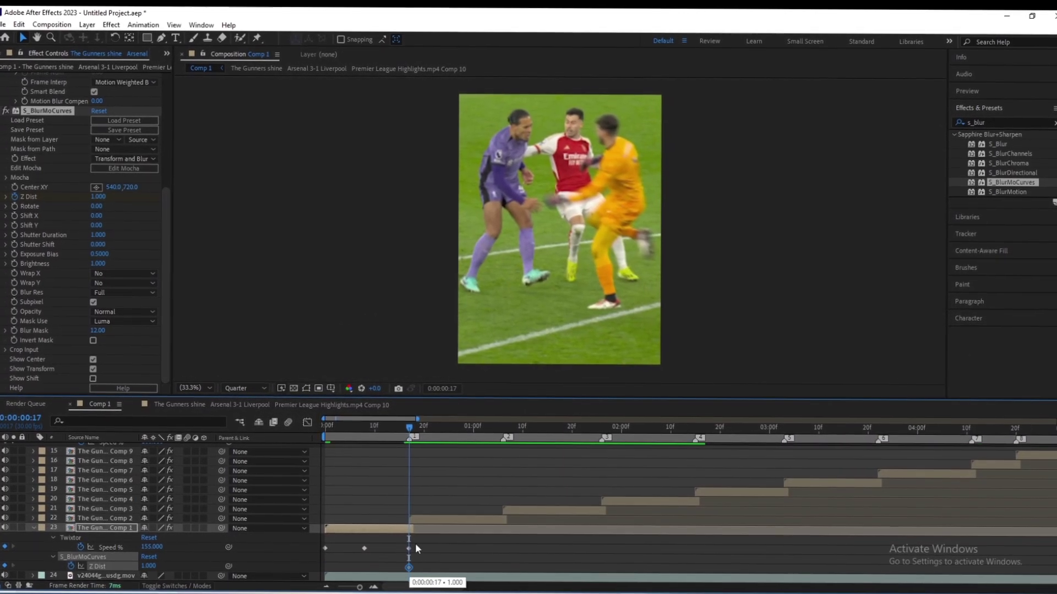
drag(385, 431, 295, 435)
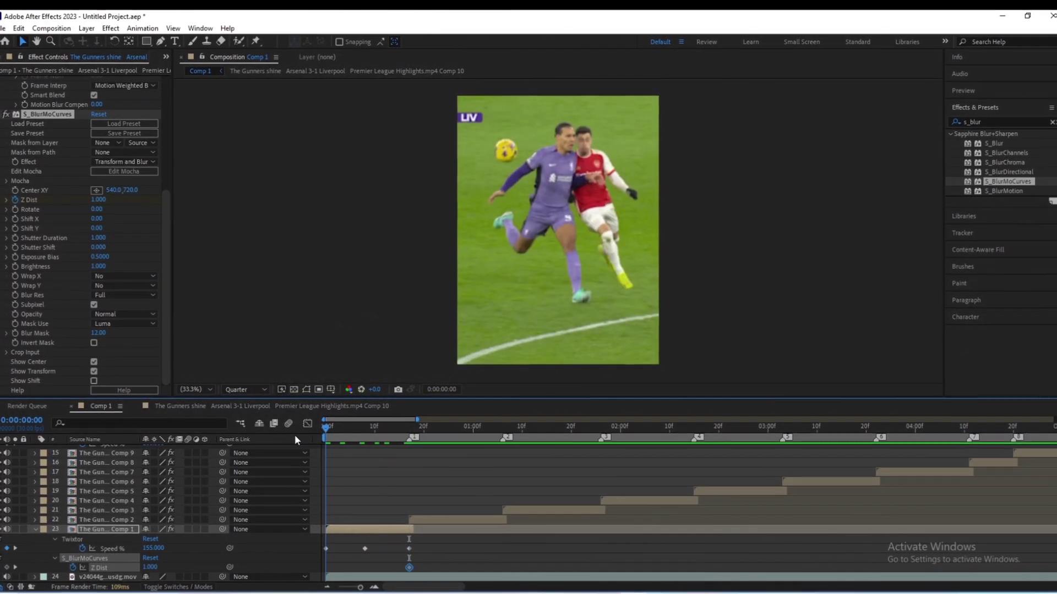
click(93, 200)
text(0)
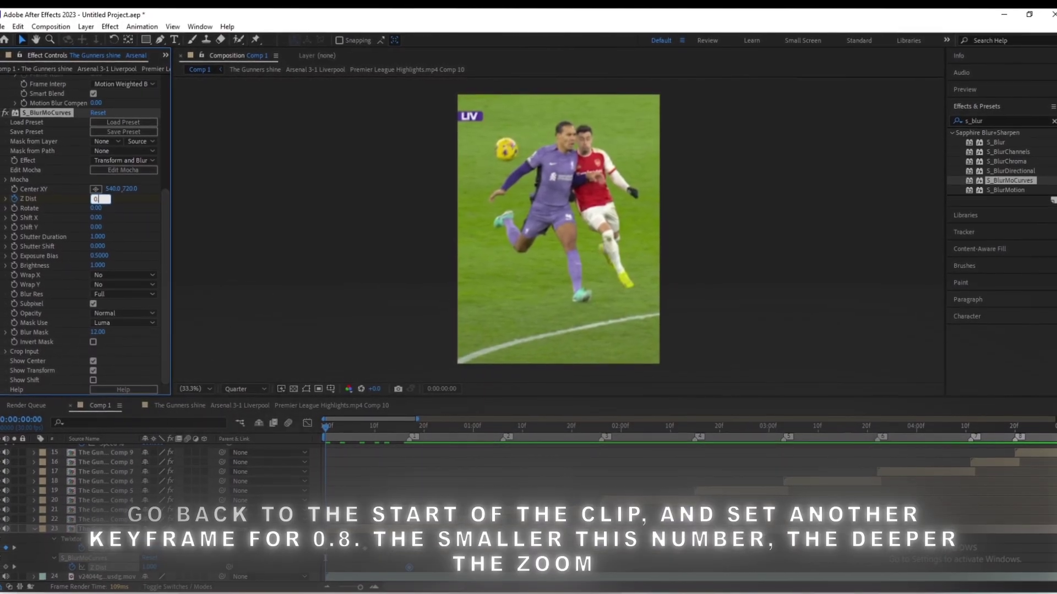
text(.8)
key(Return)
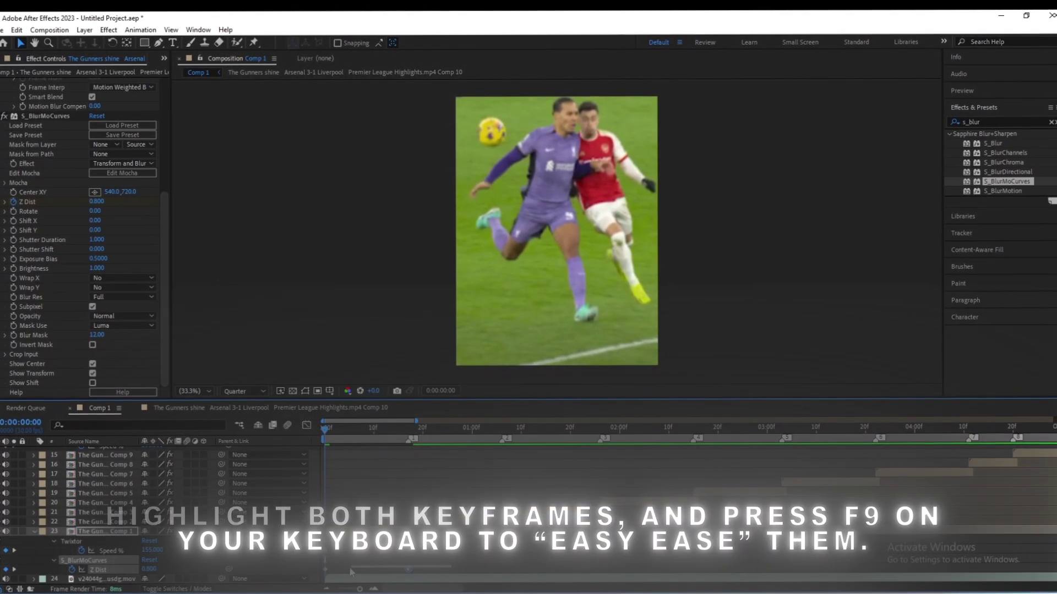
drag(431, 571, 322, 571)
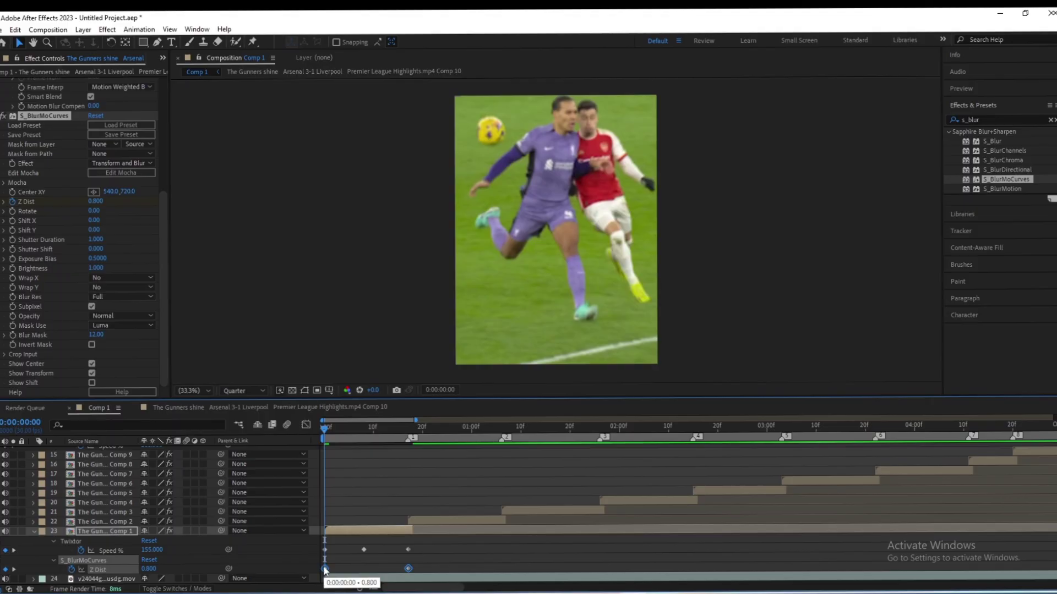
Step: Reshape the Z Dist easing curve in the Graph Editor, then play a preview of the blur zoom
click(308, 424)
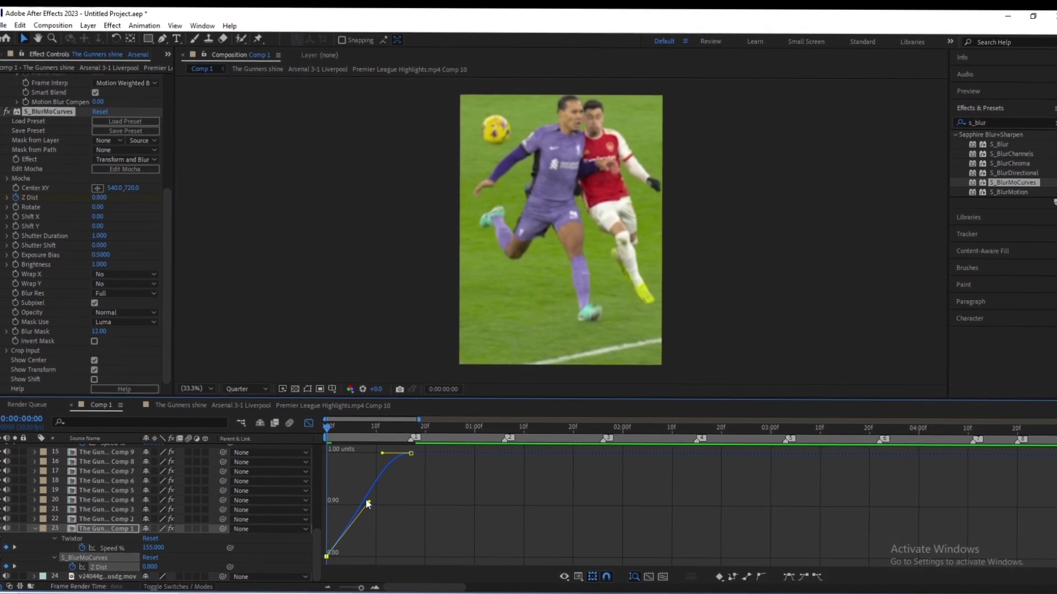
drag(368, 502, 363, 499)
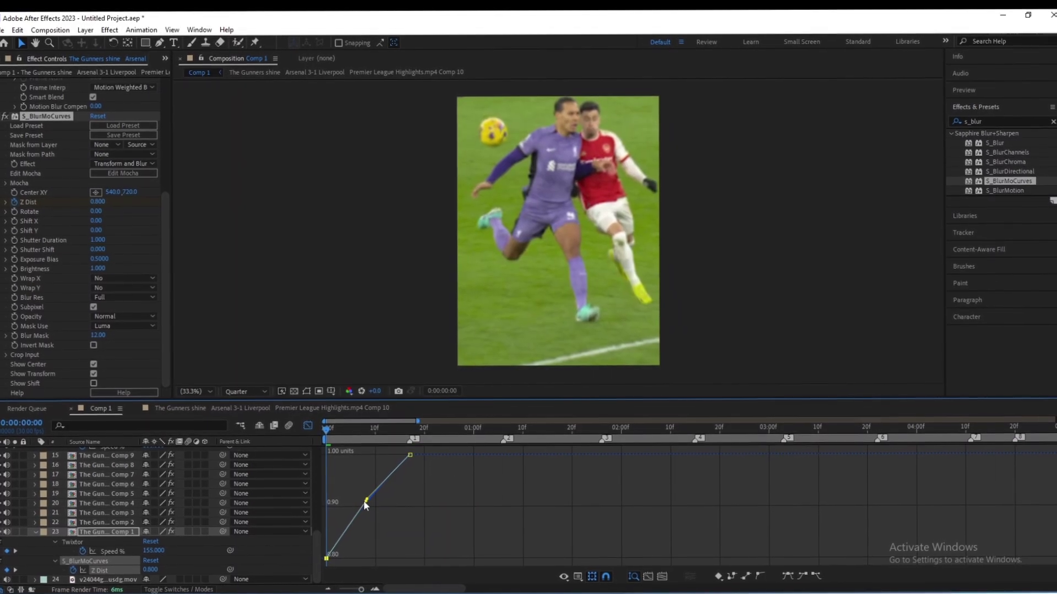
click(307, 426)
key(space)
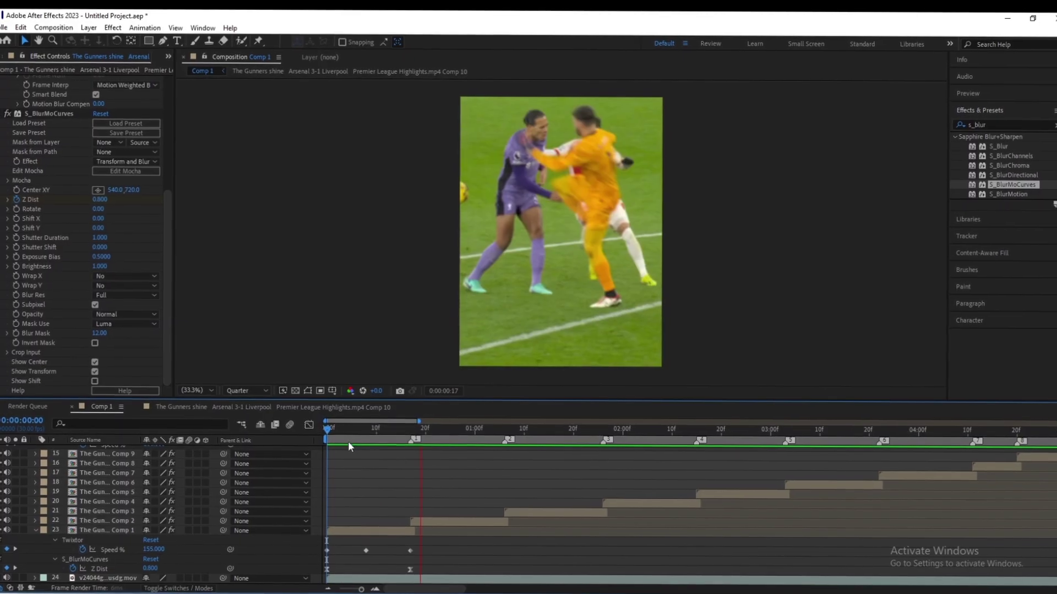
key(space)
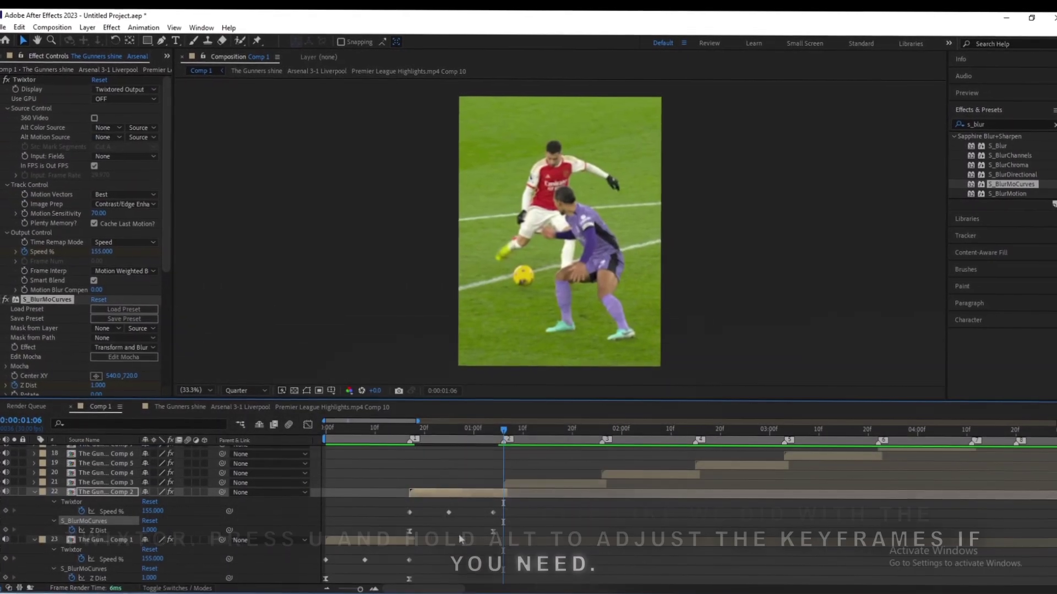
Step: Select all of layer 22's S_BlurMoCurves keyframes and pick the clip on layer 10 to receive them
drag(392, 501, 507, 533)
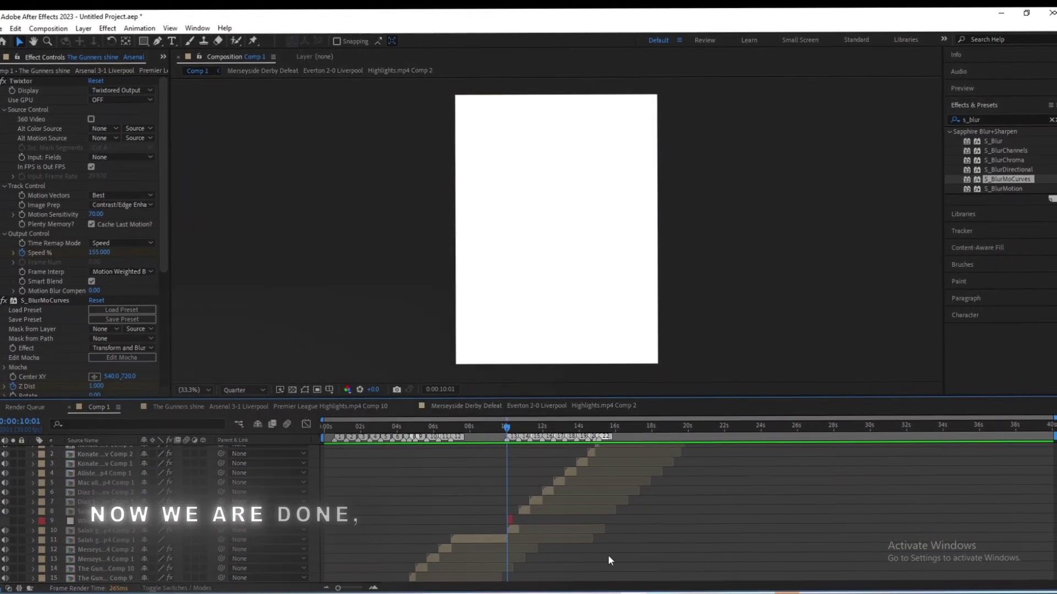
click(604, 531)
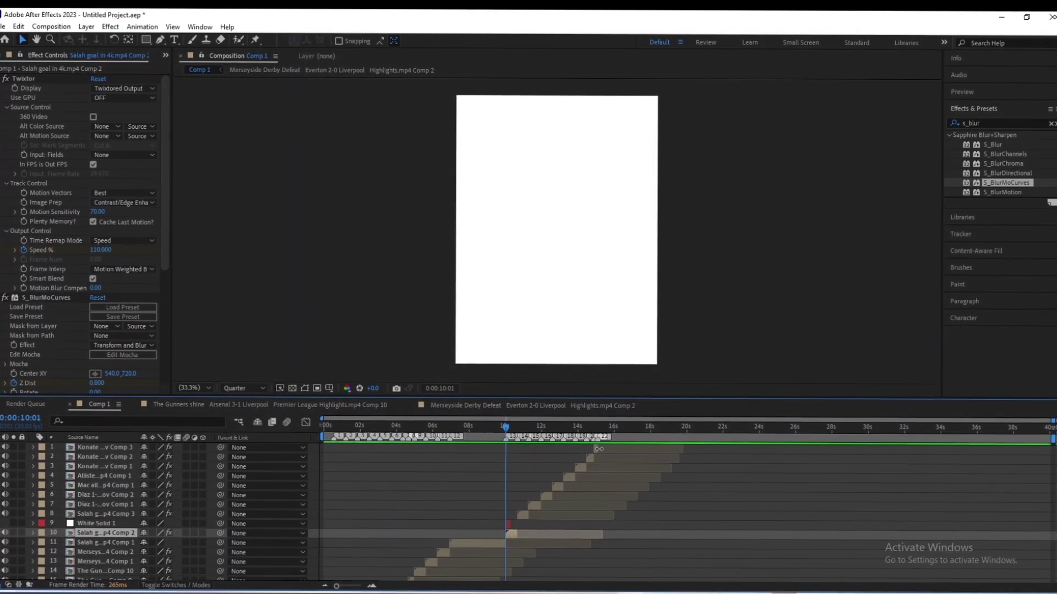
Step: Pre-compose layers 1 through 8 into Pre-comp 1
shift+click(599, 449)
key(ctrl+shift+c)
click(548, 379)
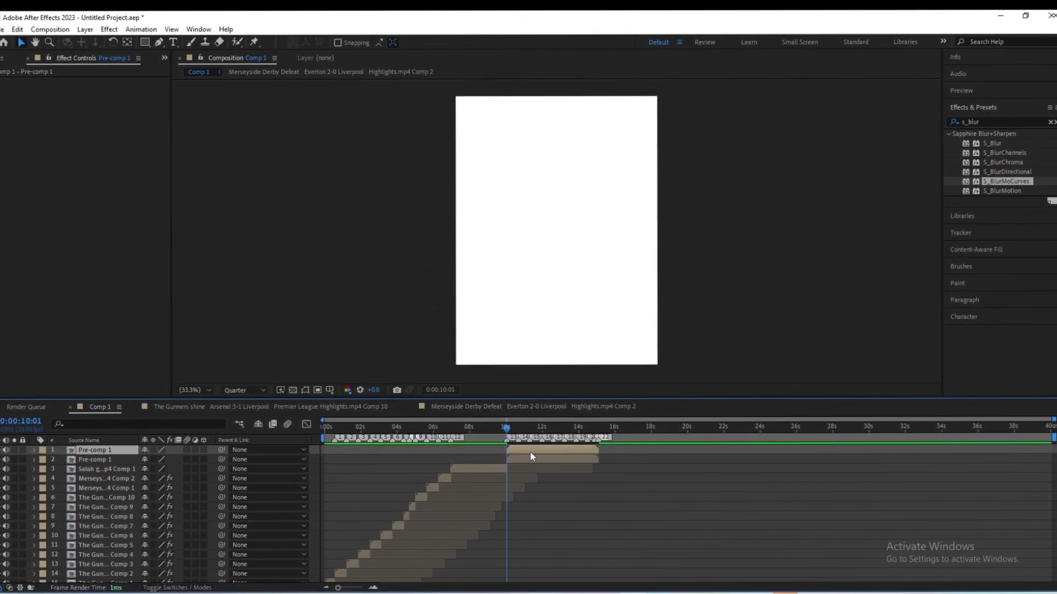
Step: Move the top Pre-comp 1 clip so it starts near 15 seconds
drag(530, 456, 615, 457)
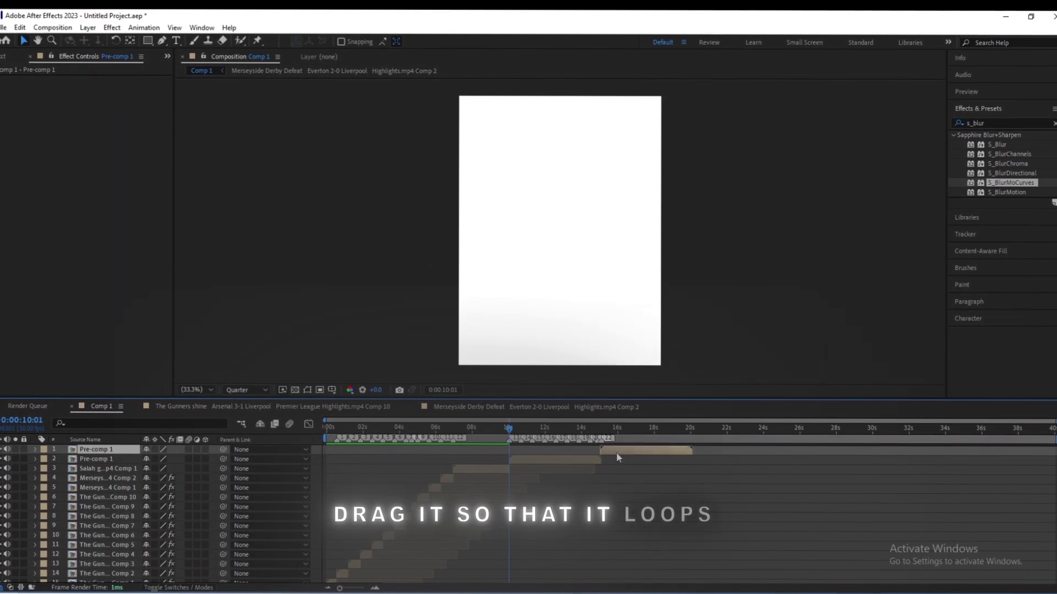
key(equal)
key(equal)
key(equal)
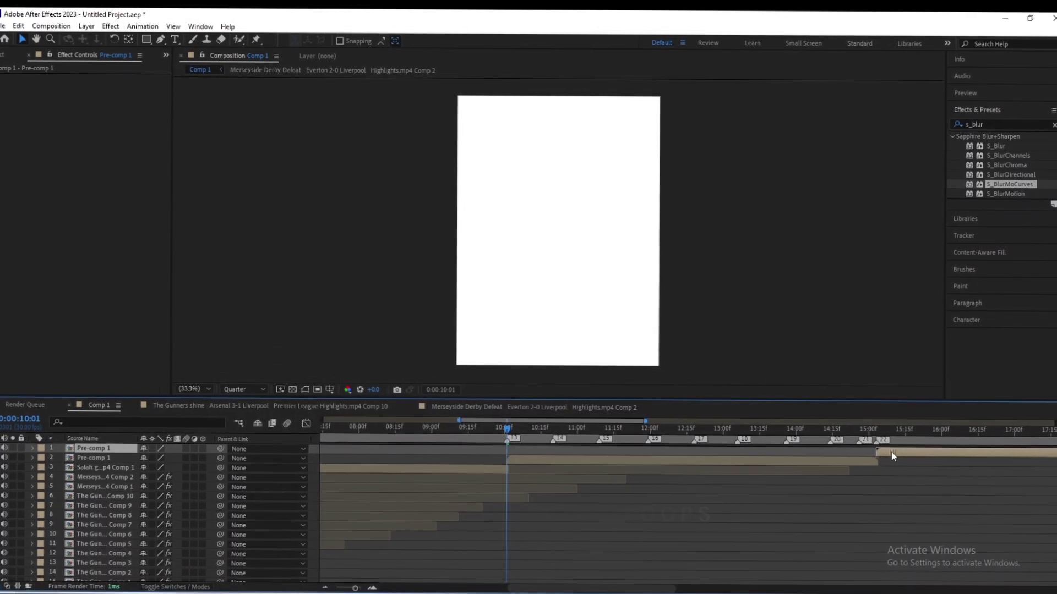
key(minus)
key(minus)
key(minus)
key(ctrl+t)
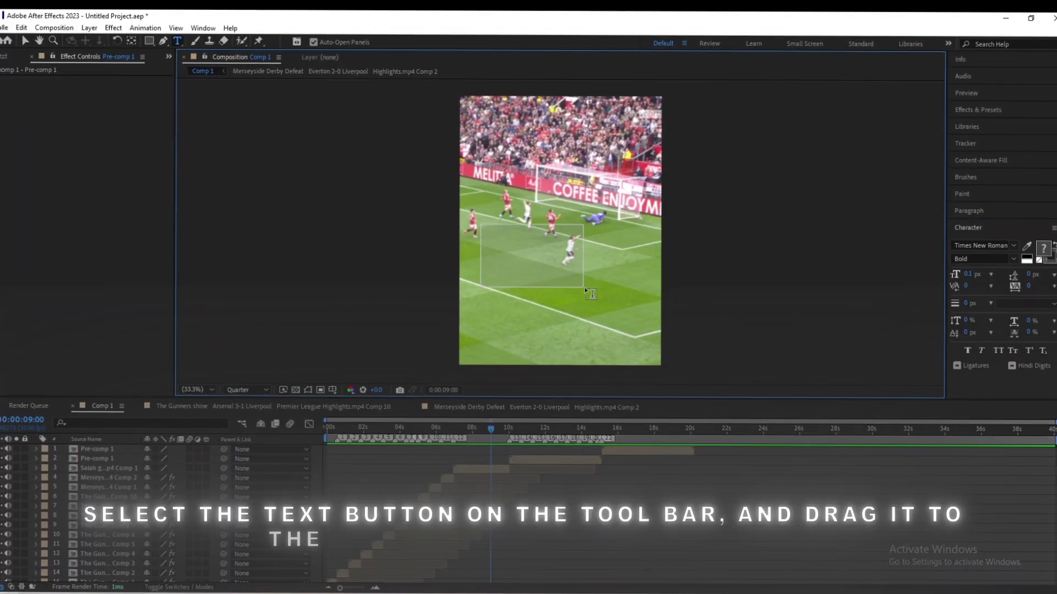
Step: Draw a text box over the frame, type LA PASSION, and set it in Billion Dreams
drag(585, 289, 634, 309)
text(a)
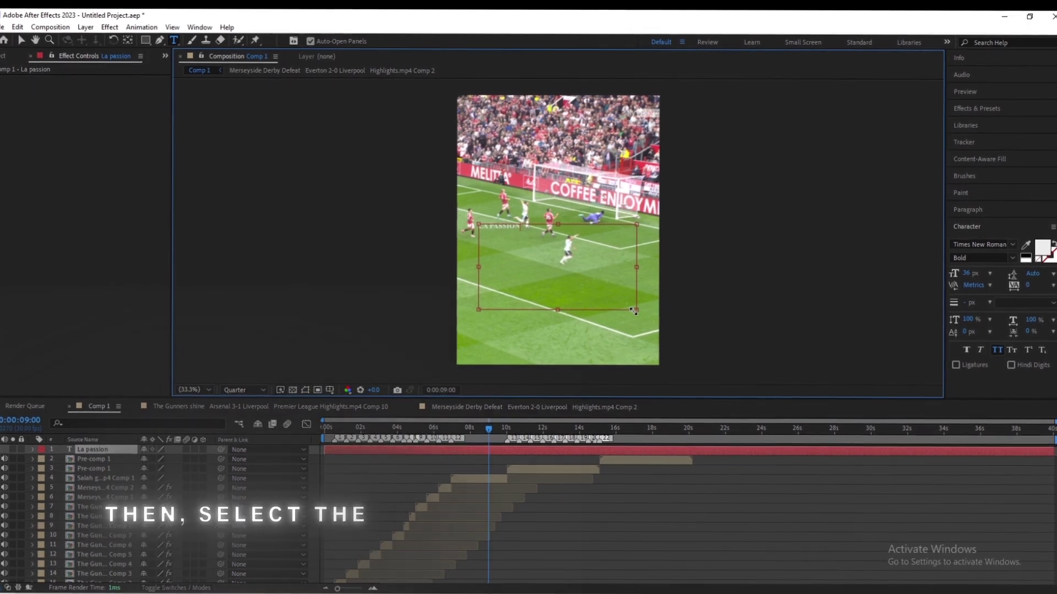
click(1010, 244)
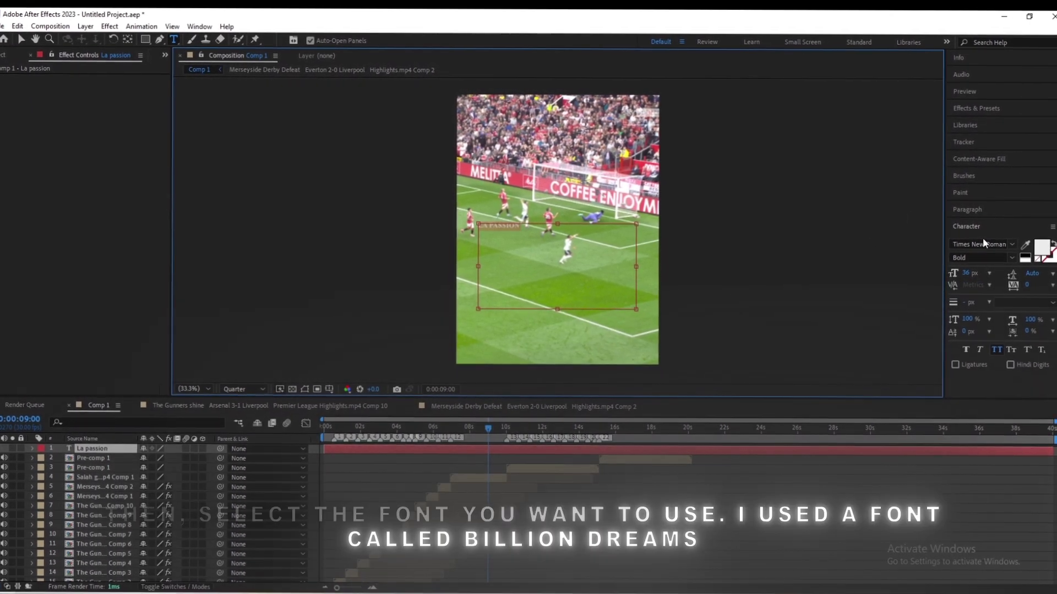
text(bill)
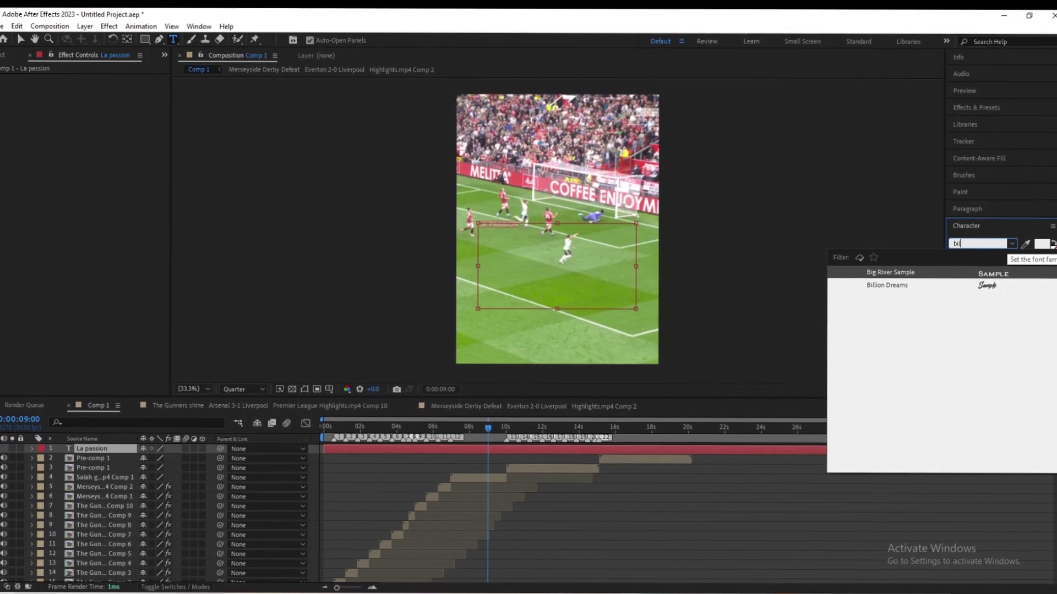
click(984, 272)
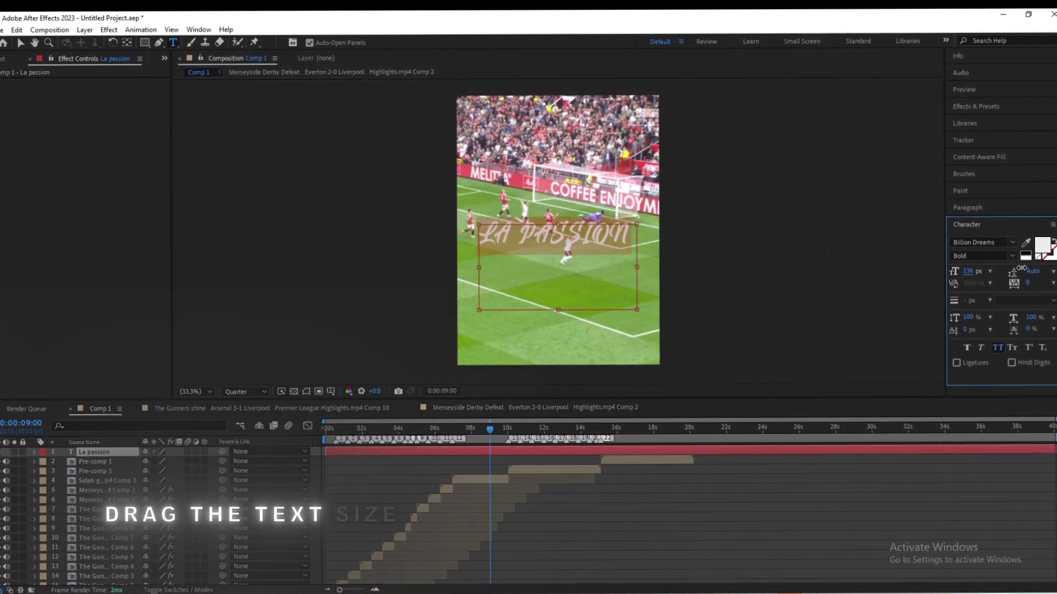
Step: Colour the LA PASSION text yellow
click(1040, 246)
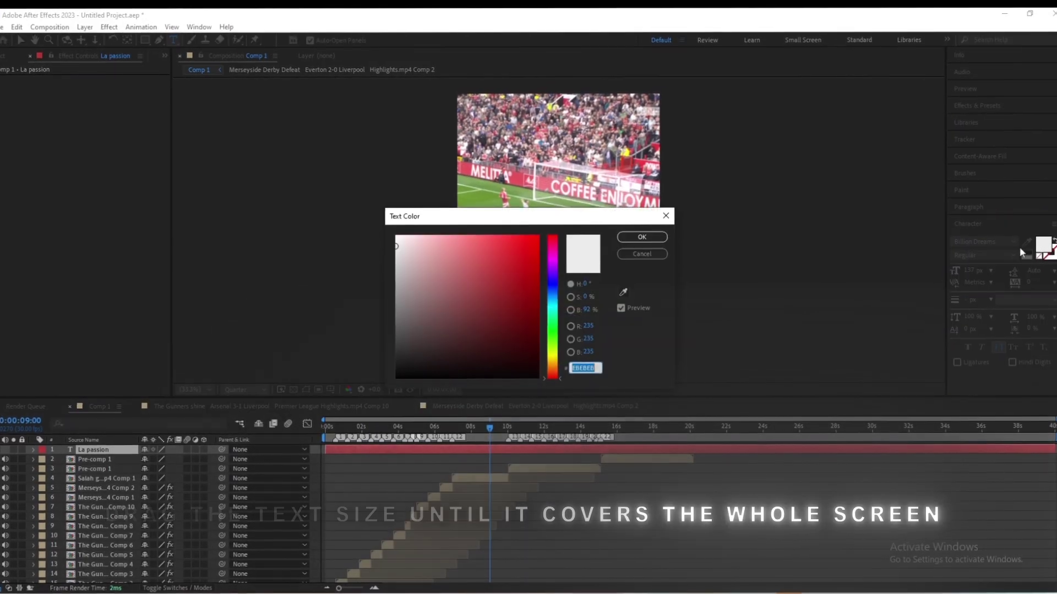
click(555, 355)
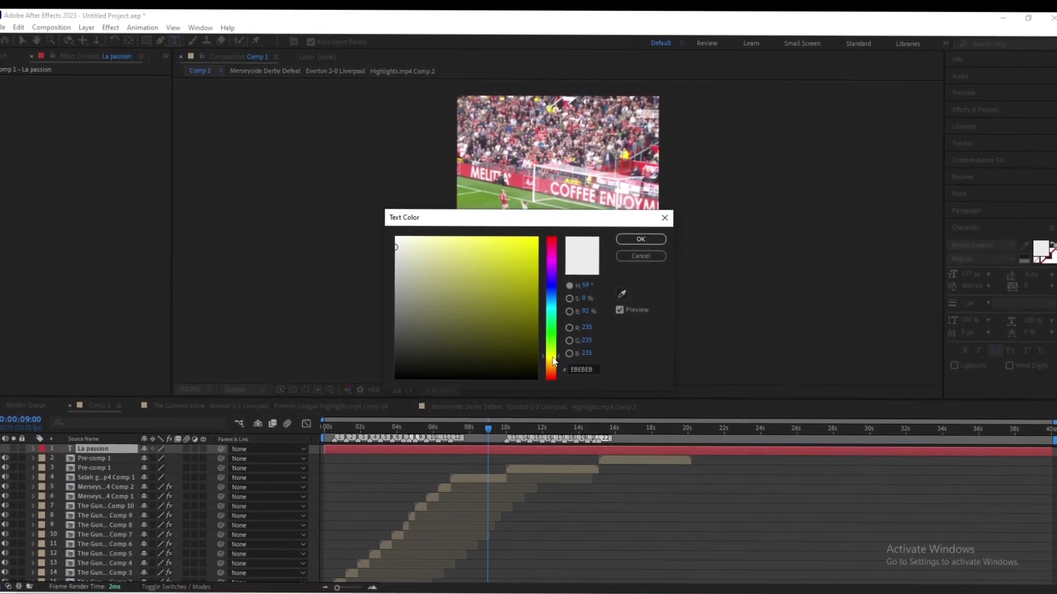
click(641, 239)
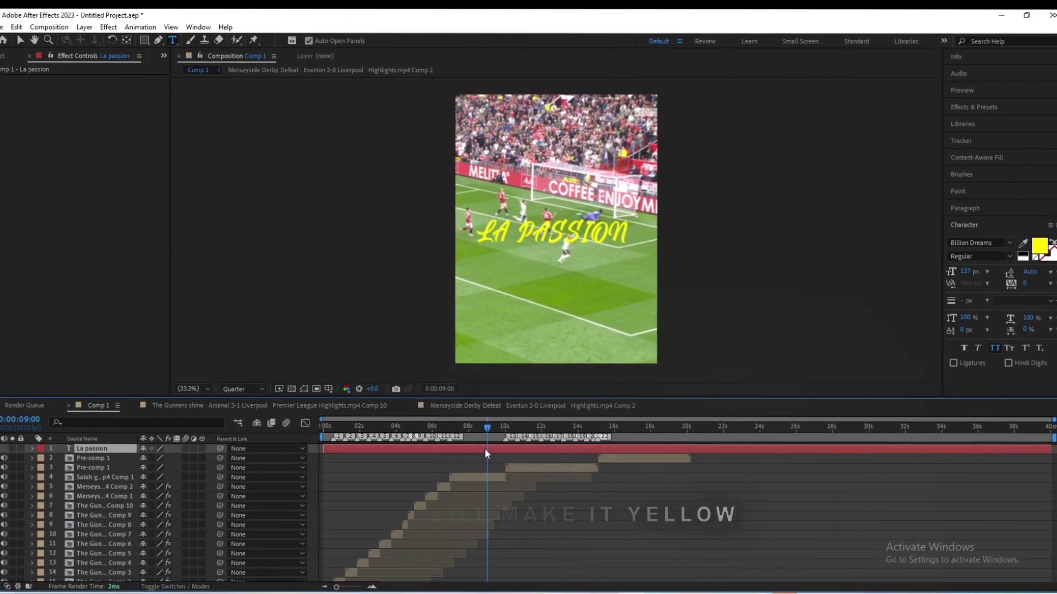
Step: Split the title at 9 seconds, delete the earlier part, and end it just past 10 seconds
key(ctrl+shift+d)
key(Delete)
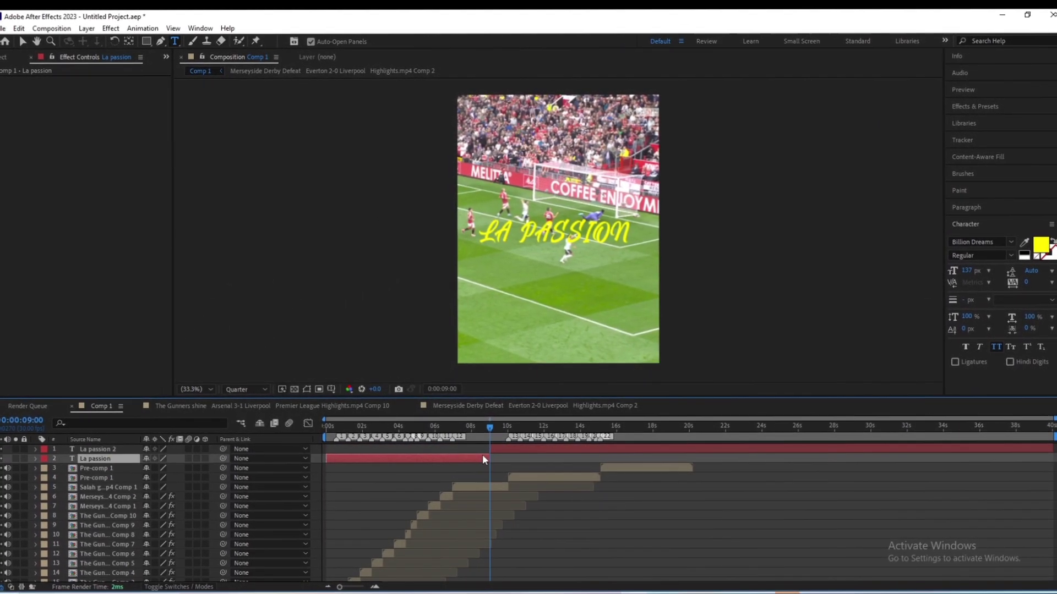
drag(488, 427, 509, 429)
click(513, 449)
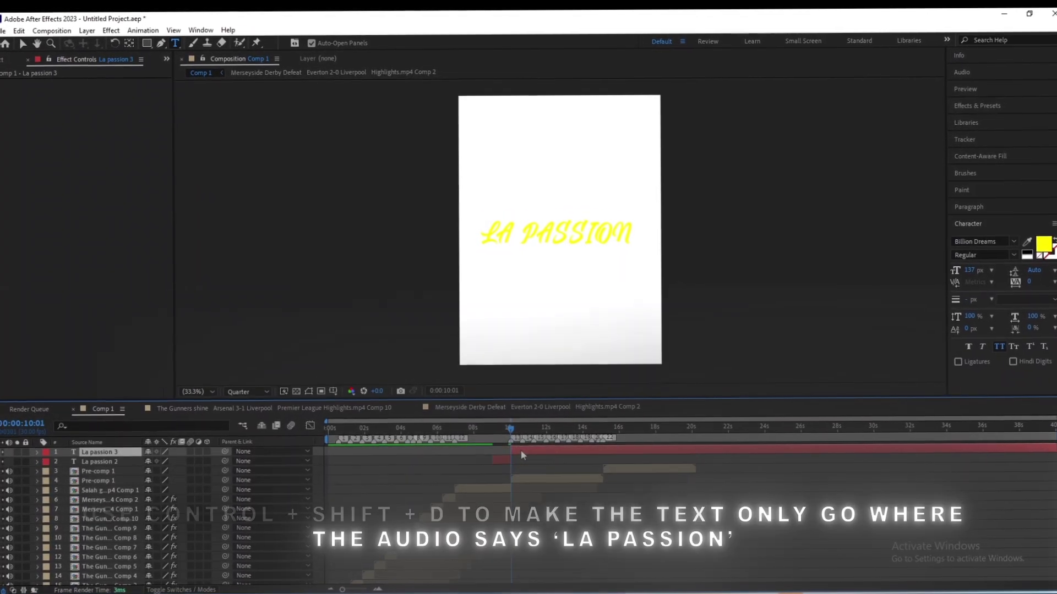
key(alt+])
Step: Return to exactly 9 seconds to check the La passion 2 title
click(524, 450)
click(478, 427)
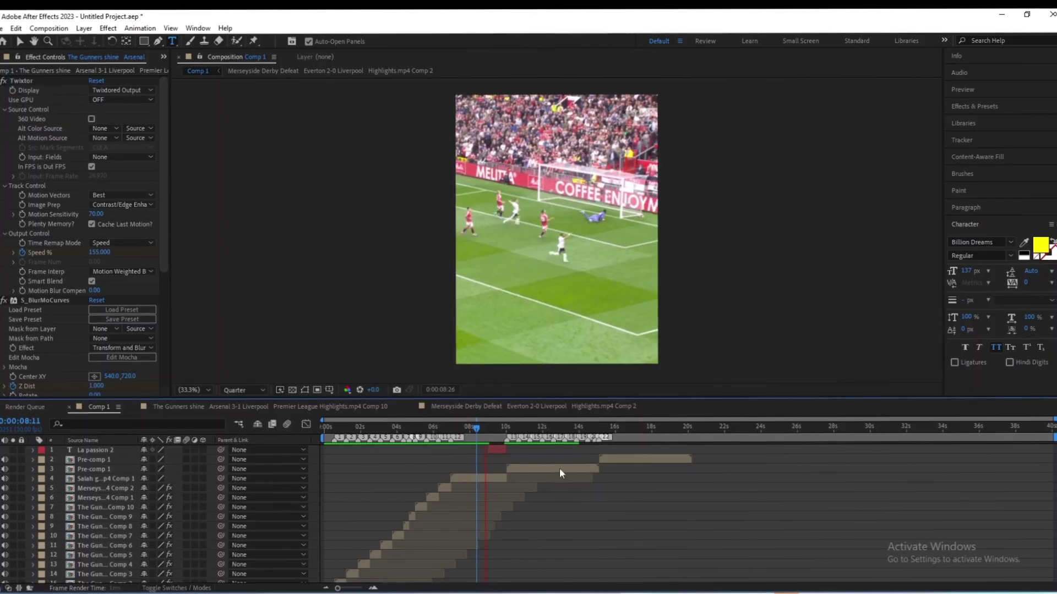
click(491, 429)
drag(492, 436, 489, 434)
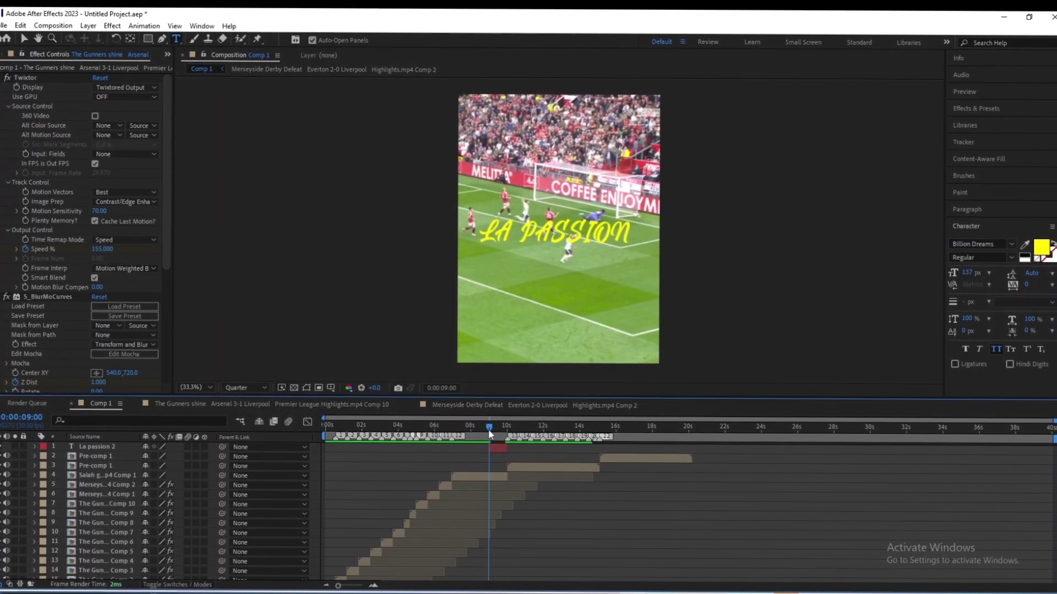
click(496, 452)
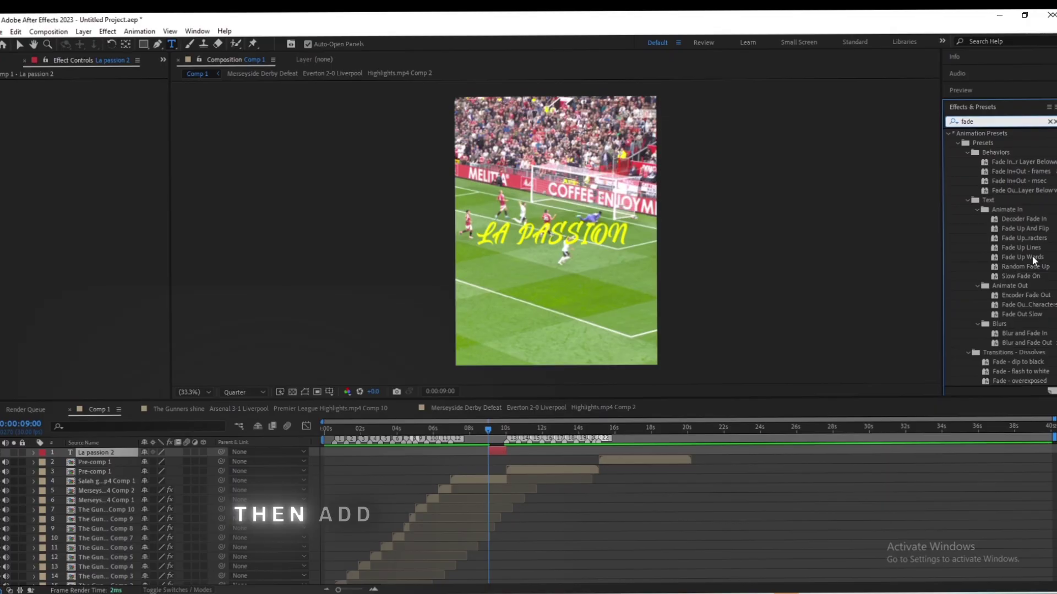
Step: Apply Fade Up Words to the La passion 2 title and check its timing against the audio
mouse_move(536, 452)
mouse_down()
mouse_move(489, 453)
mouse_move(498, 448)
mouse_up()
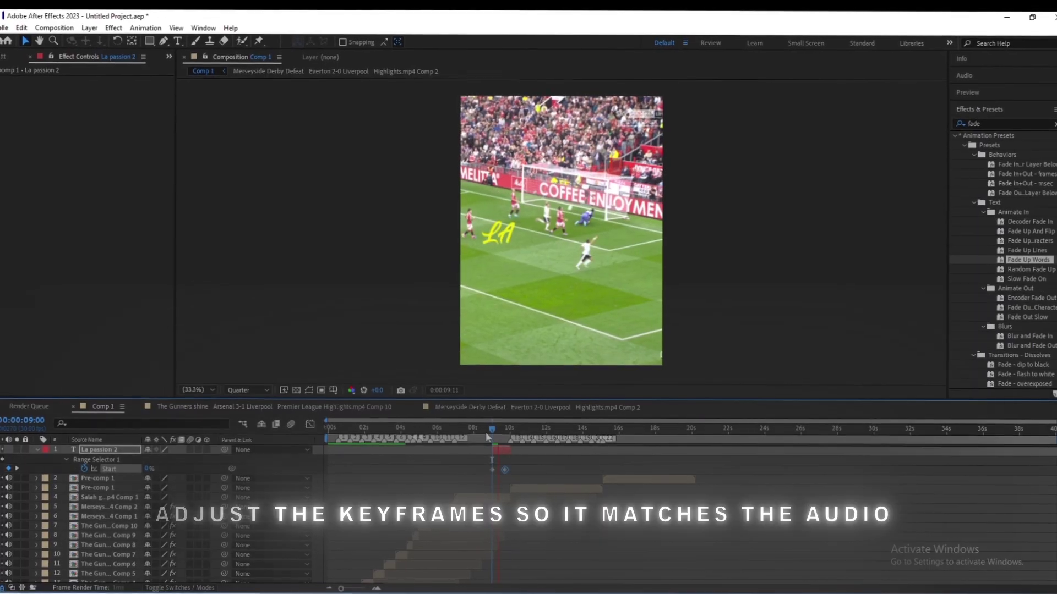
click(486, 437)
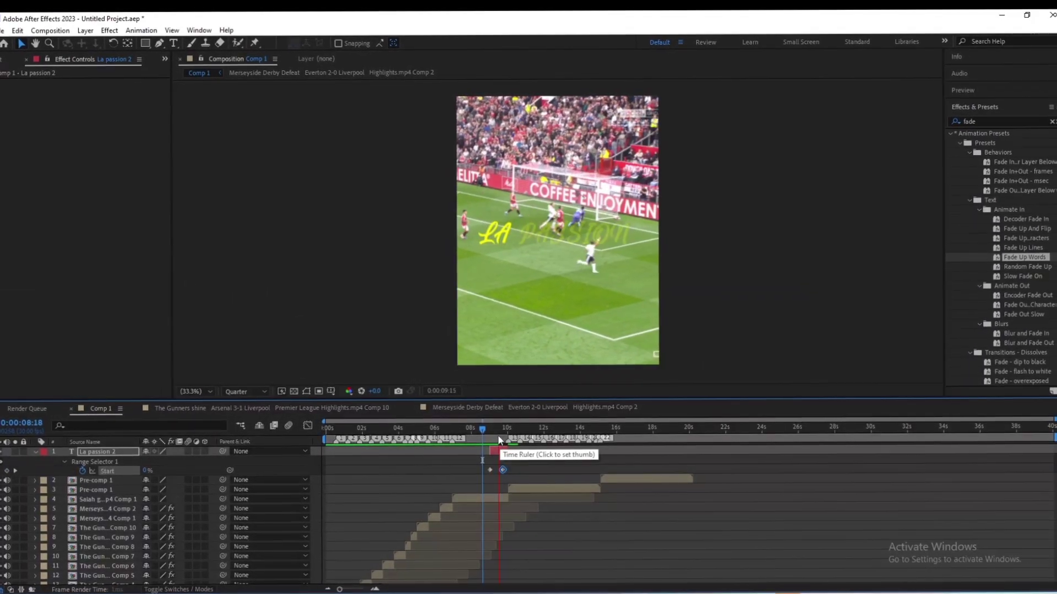
drag(498, 436, 500, 432)
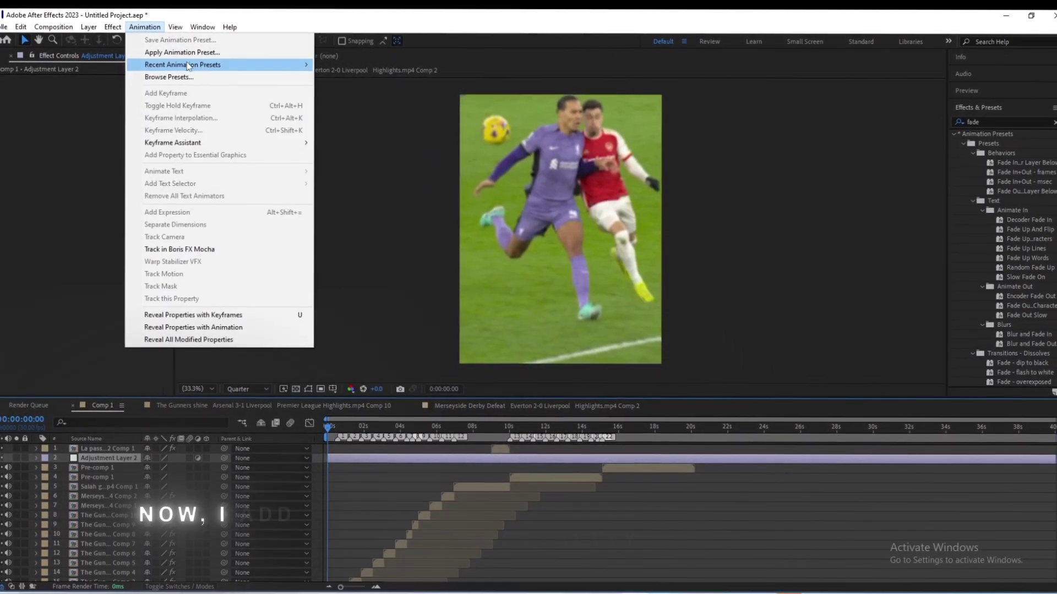
Step: Apply the recent Unsharp Mask and Hue/Saturation preset, preview the edit, and add Adjustment Layer 3
mouse_move(181, 67)
click(330, 67)
key(space)
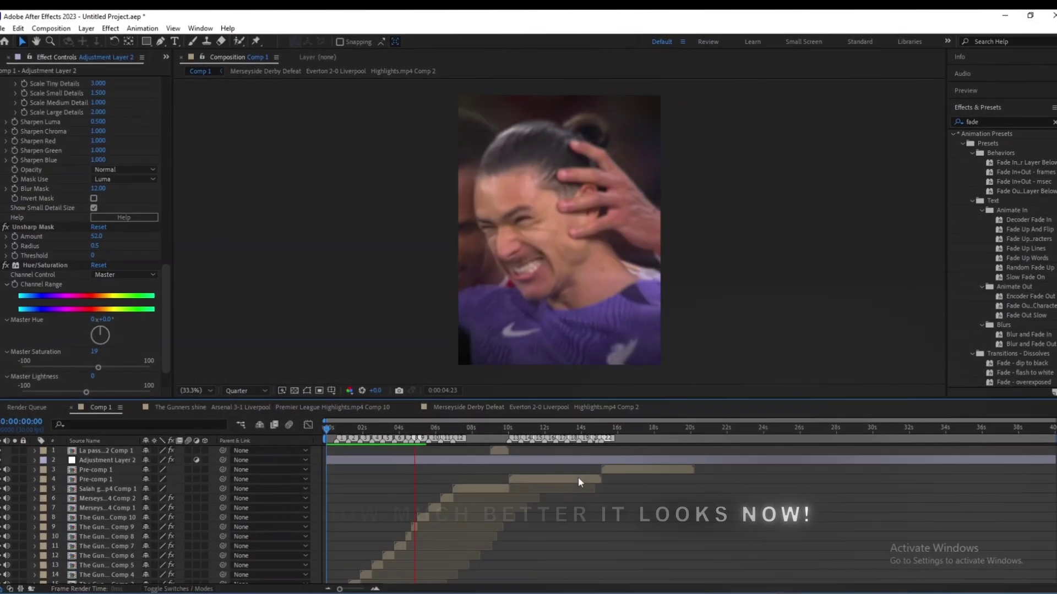
click(505, 463)
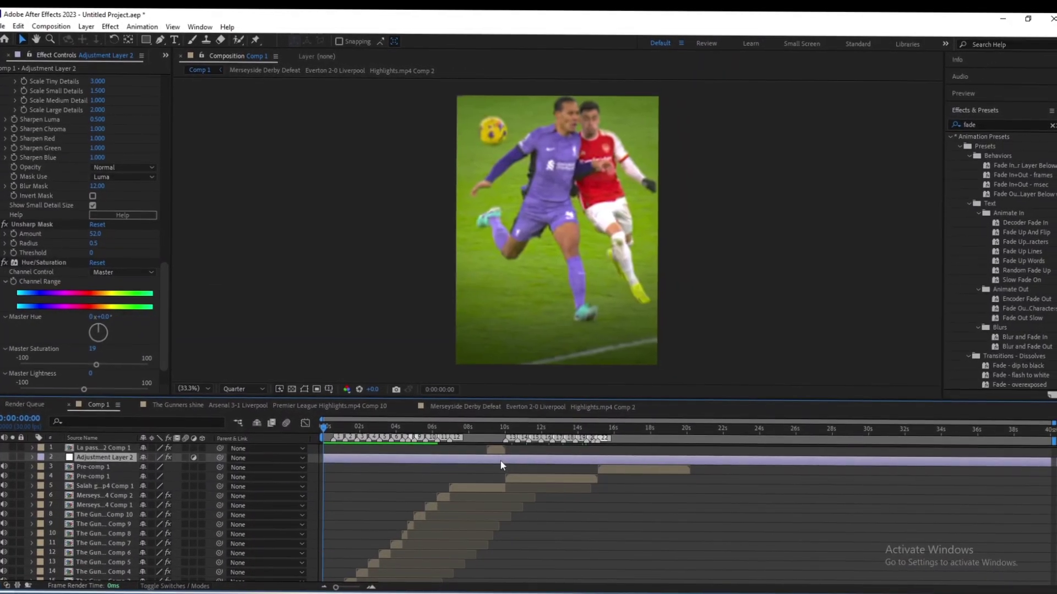
key(ctrl+alt+y)
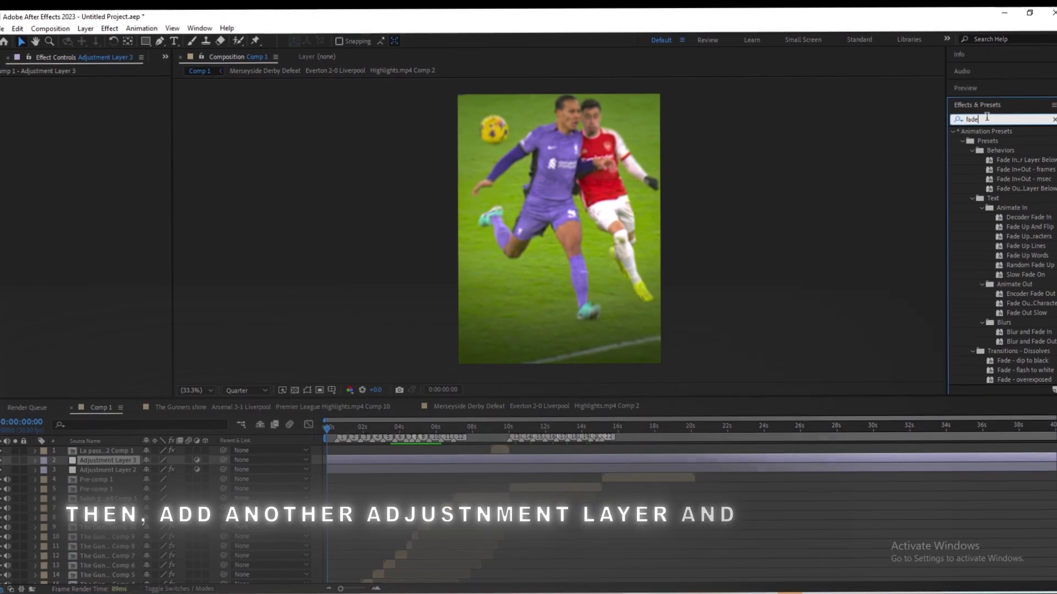
Step: Apply S_Shake to Adjustment Layer 3, keep Wrap X/Y on Reflect, and lower Amplitude to 0.210
double_click(988, 119)
text(s_shake)
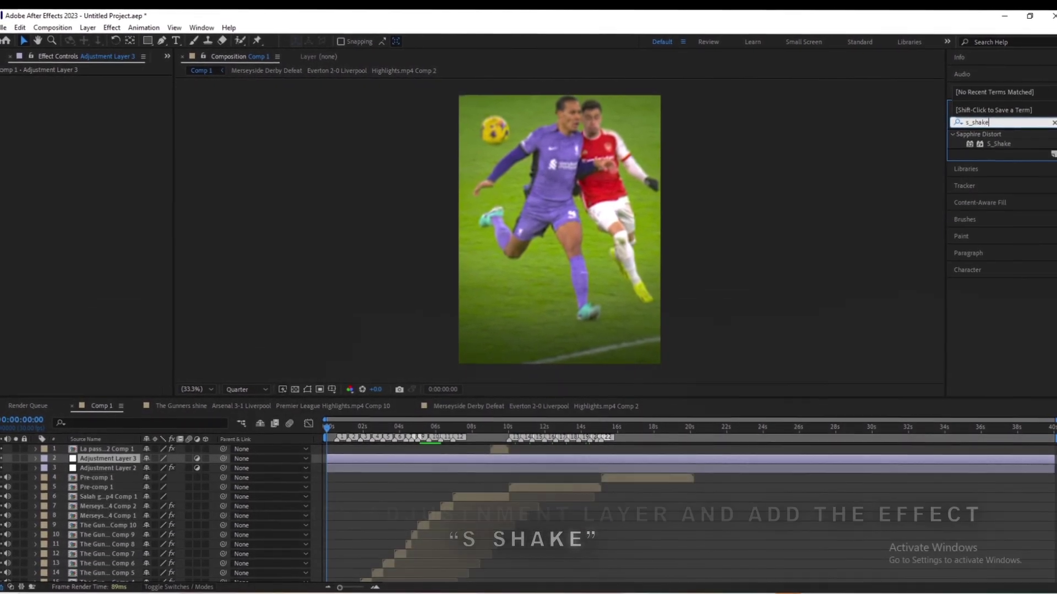
mouse_move(995, 143)
mouse_down()
mouse_move(350, 487)
mouse_move(354, 460)
mouse_up()
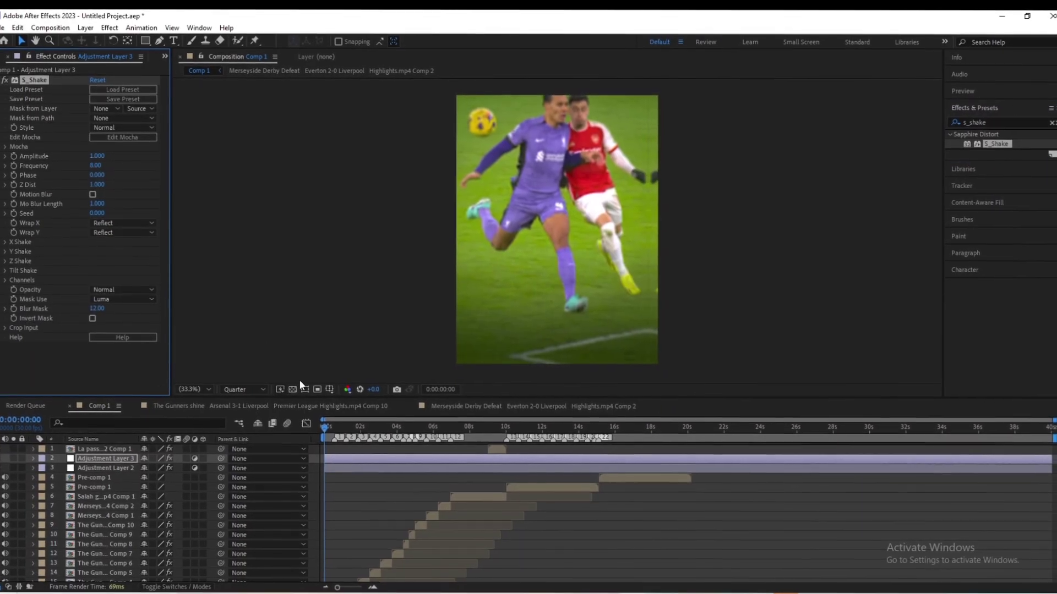
click(111, 222)
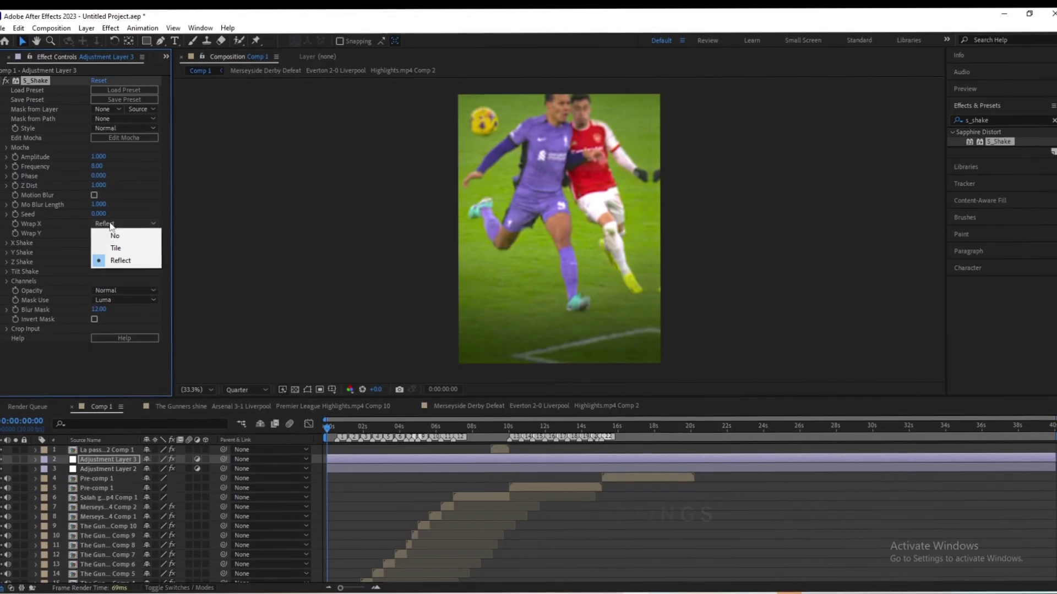
click(113, 262)
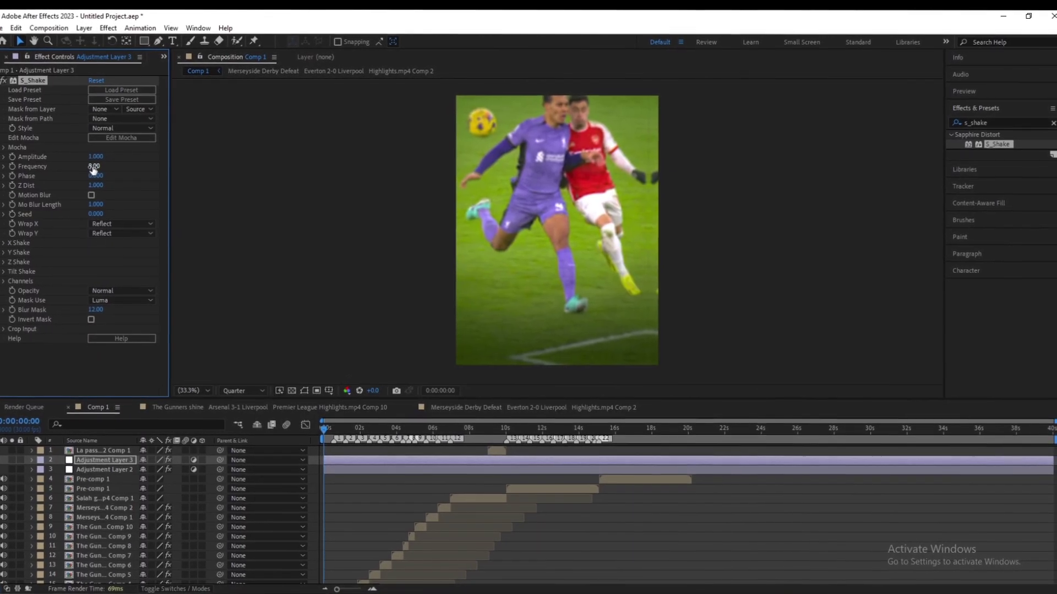
click(116, 234)
click(118, 272)
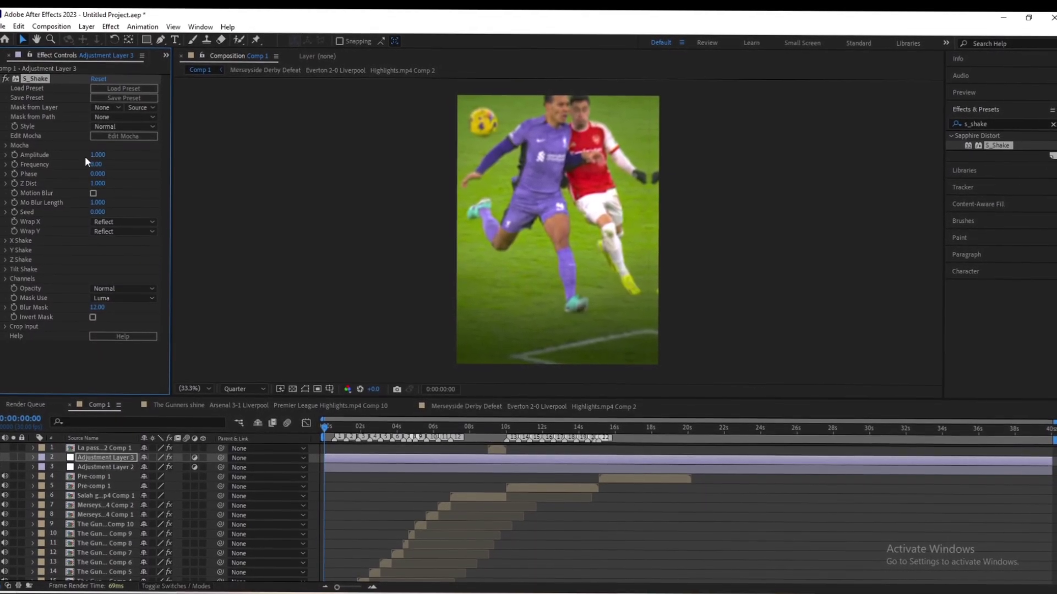
drag(97, 157, 46, 157)
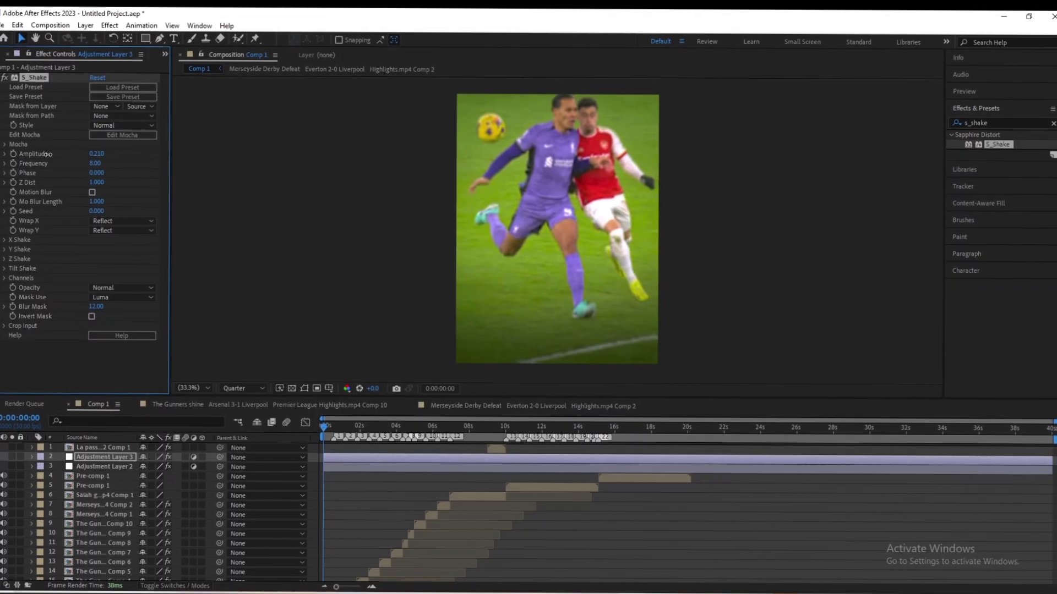